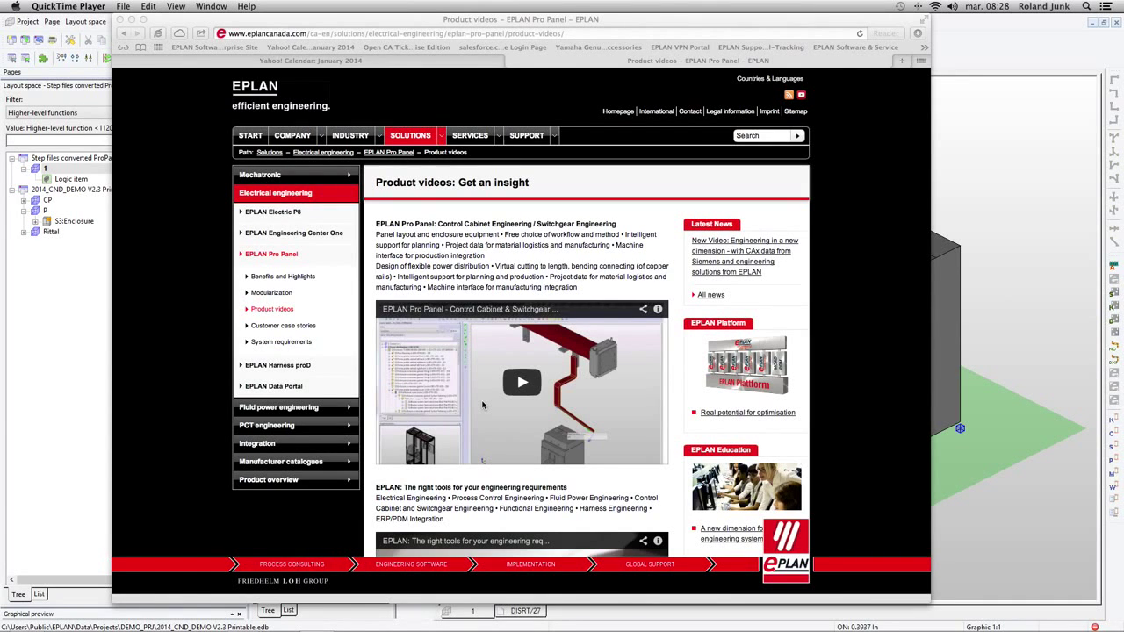
Open layout space P under the Rittal view of the 2014_CND_DEMO V2.3 Printable project
{"action": "left_click", "coordinate": [78, 159]}
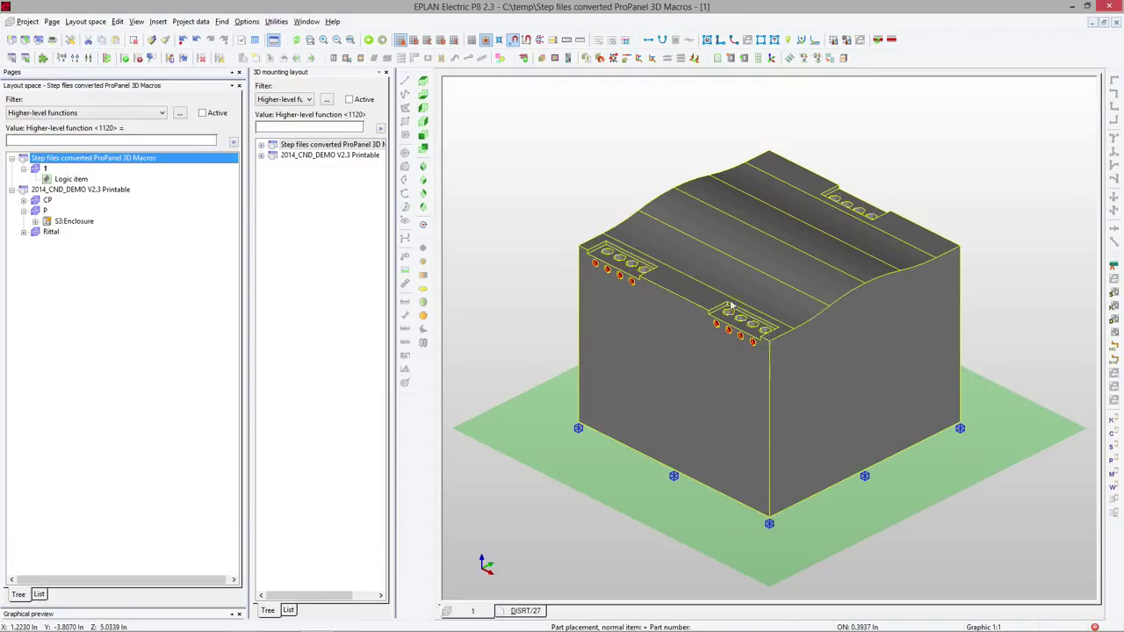
{"action": "left_click", "coordinate": [67, 191]}
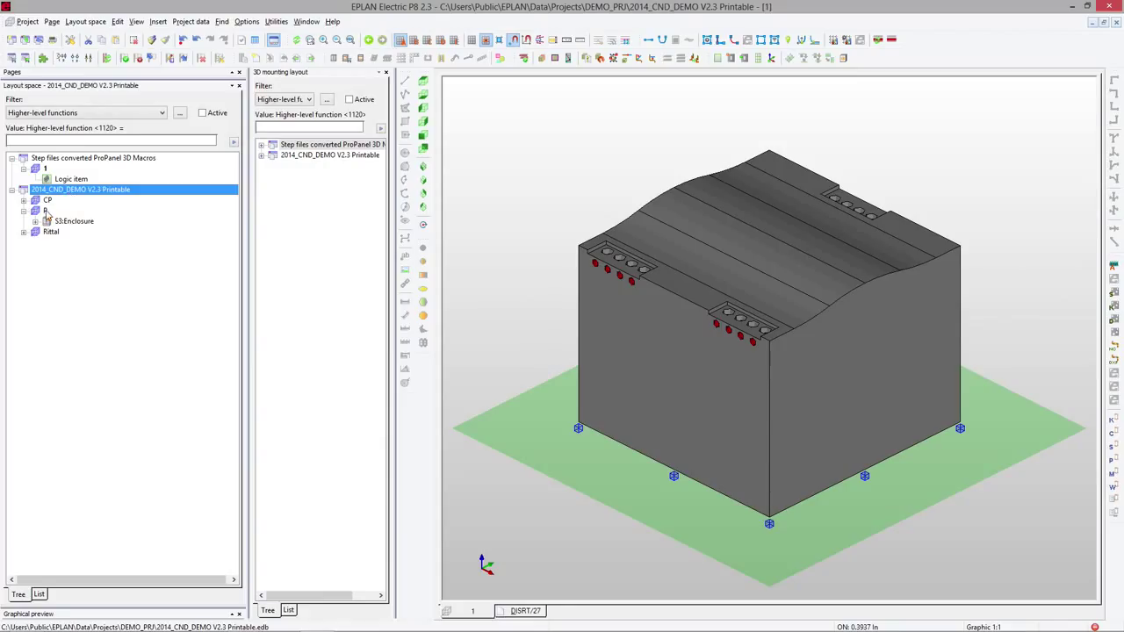
{"action": "left_click", "coordinate": [51, 232]}
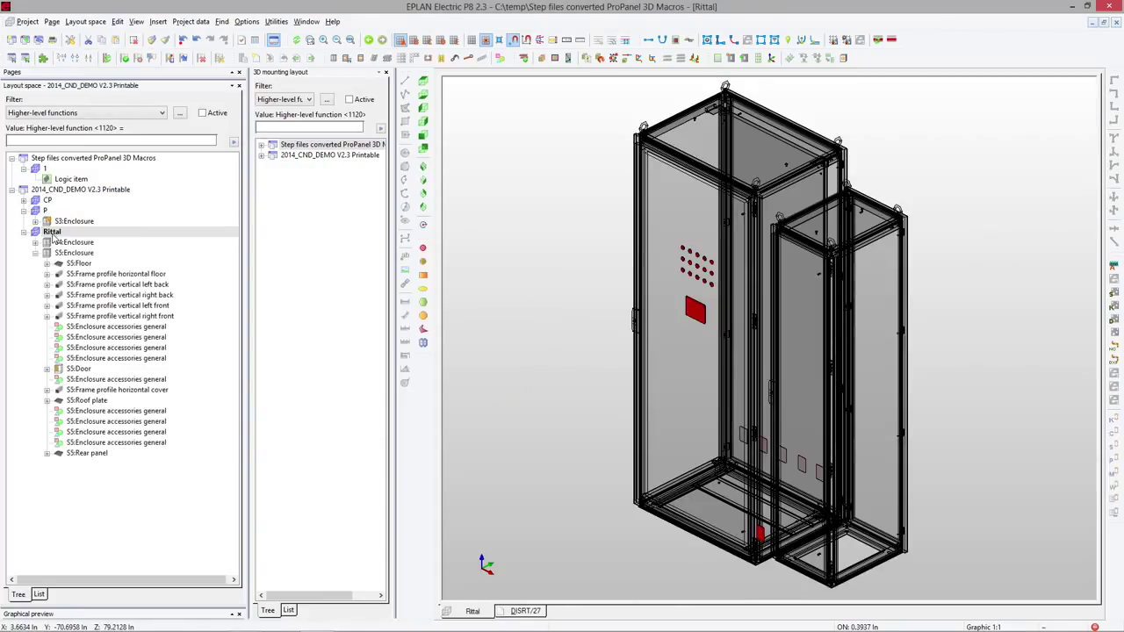
{"action": "left_click", "coordinate": [44, 213]}
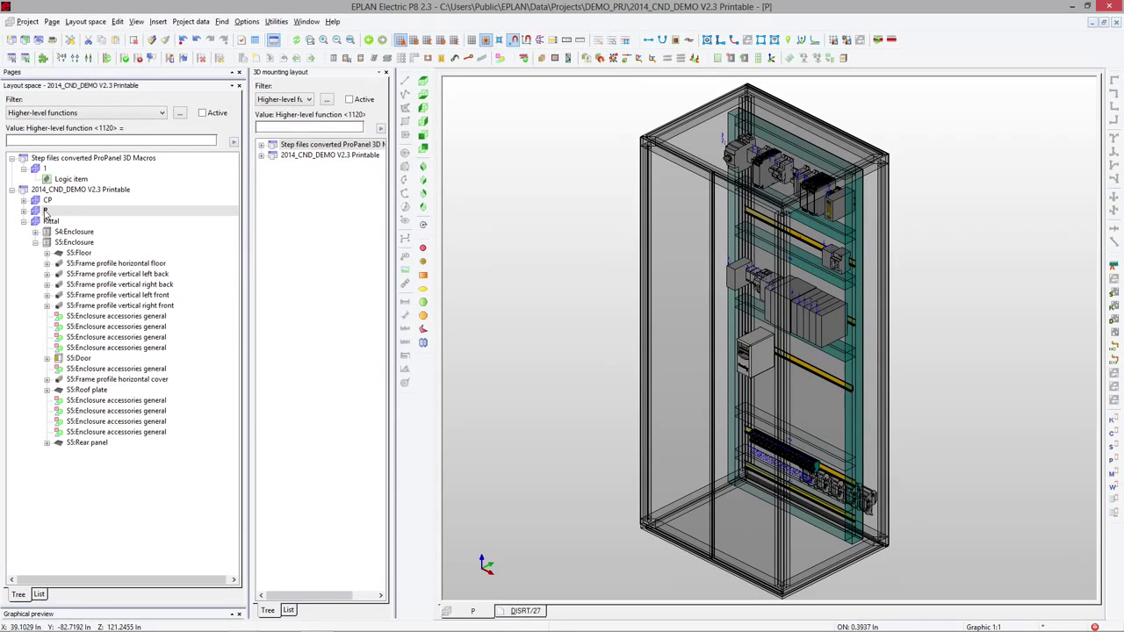
Add a new layout space and name it 'Panel 2'
{"action": "left_click", "coordinate": [24, 222]}
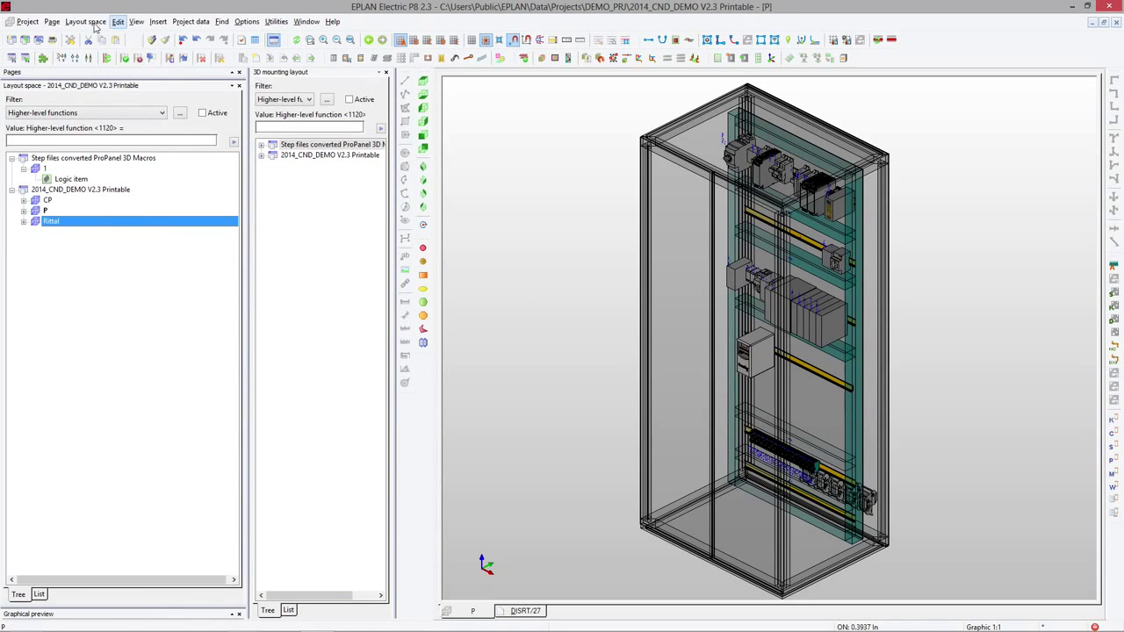
{"action": "left_click", "coordinate": [85, 21]}
{"action": "left_click", "coordinate": [88, 51]}
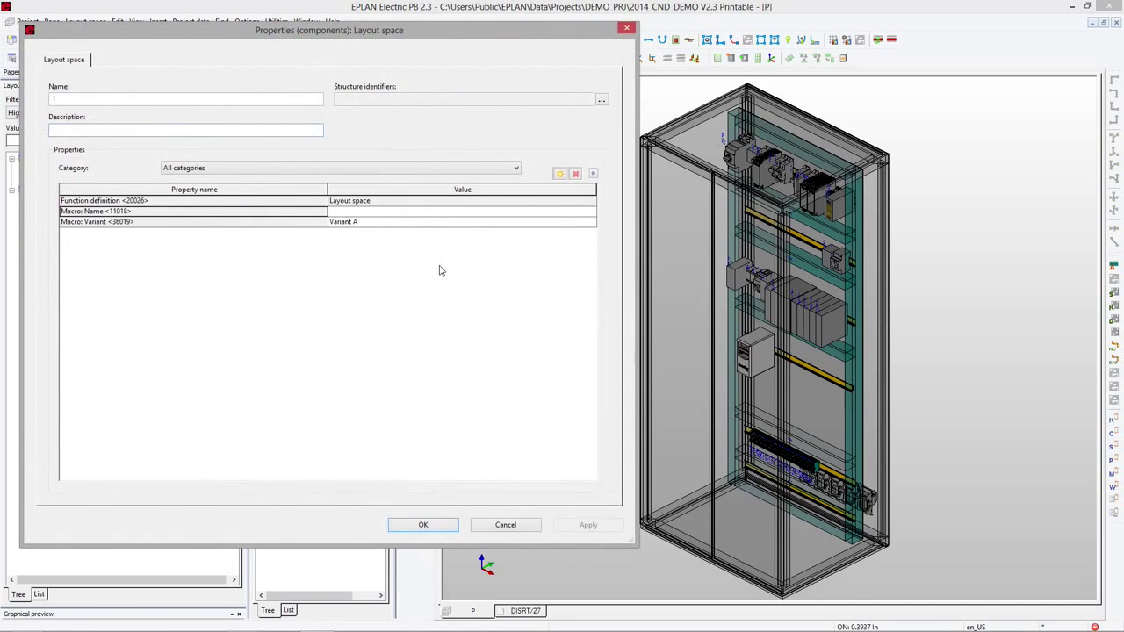
{"action": "double_click", "coordinate": [75, 102]}
{"action": "type", "text": "Panel "}
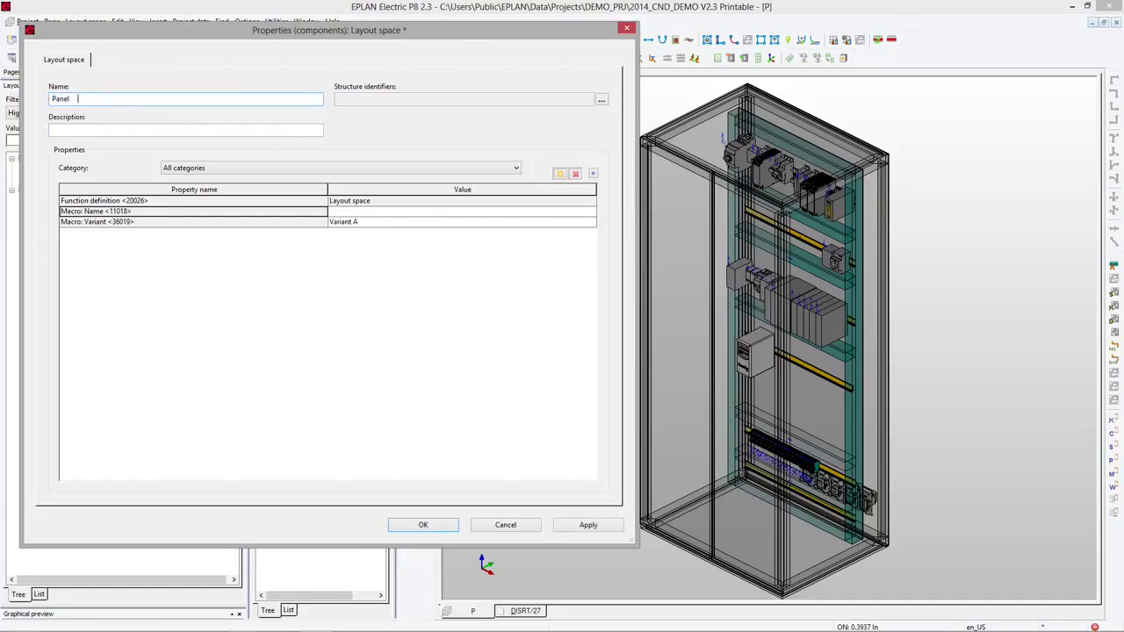
{"action": "type", "text": "2"}
{"action": "key", "text": "Return"}
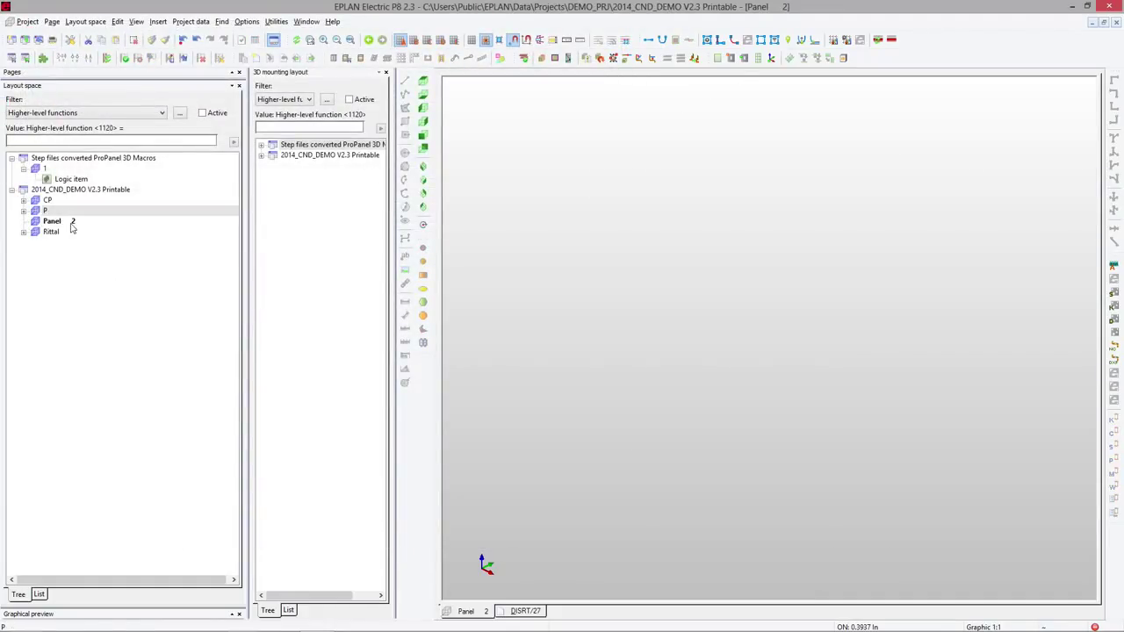
Start inserting an enclosure and bring part TS 8881.500 (800/1800/600) into view in Part selection
{"action": "left_click", "coordinate": [158, 21]}
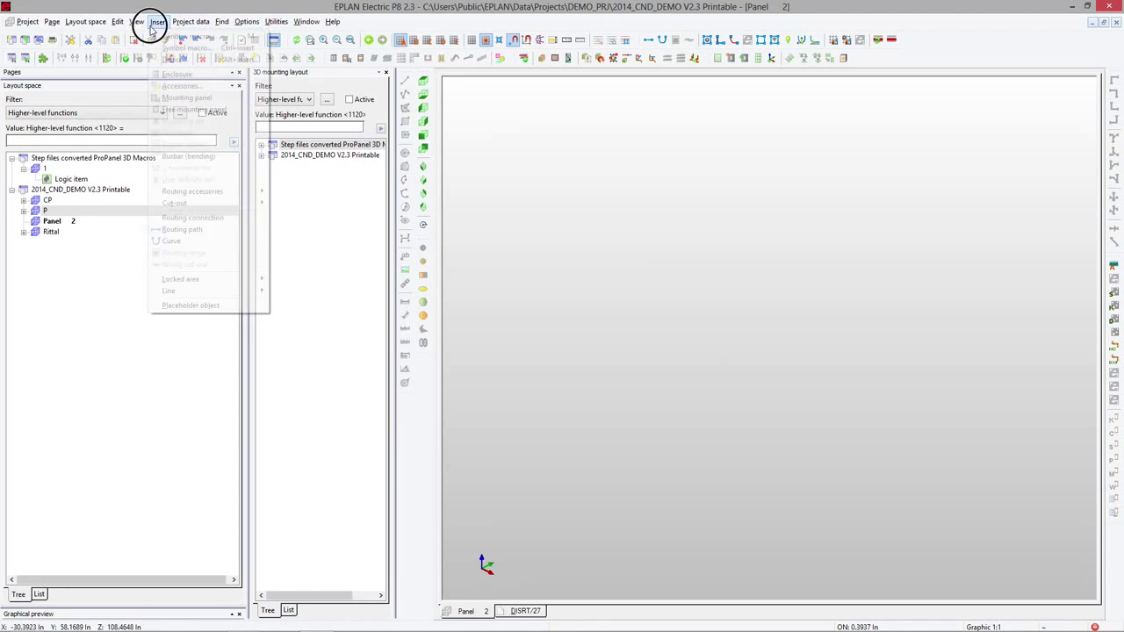
{"action": "left_click", "coordinate": [176, 74]}
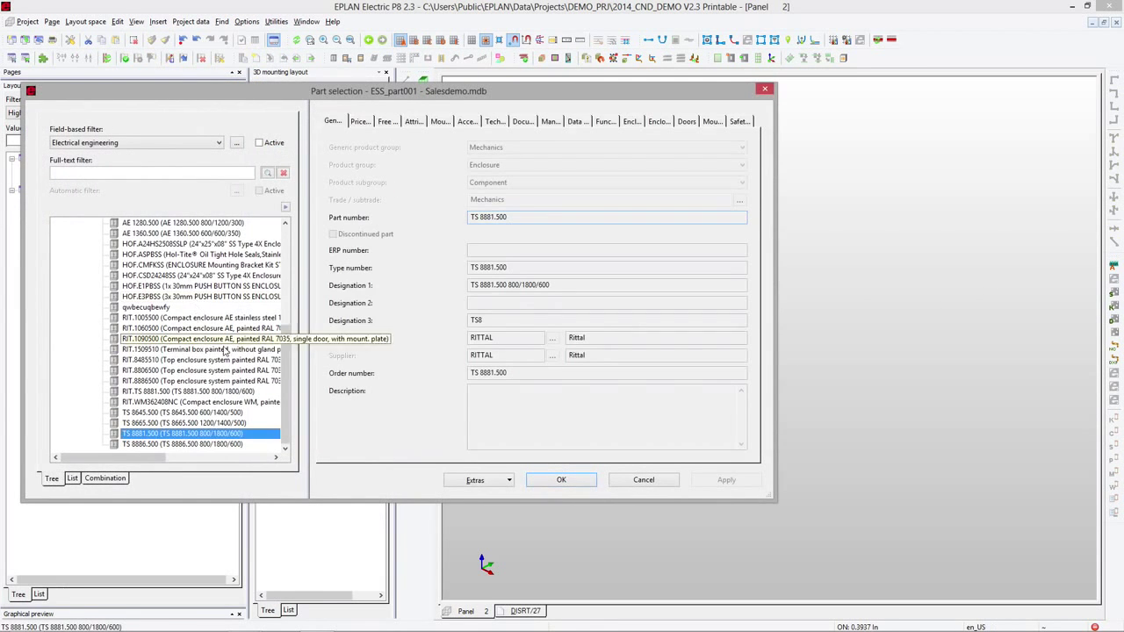
{"action": "mouse_move", "coordinate": [290, 360]}
{"action": "left_mouse_down"}
{"action": "mouse_move", "coordinate": [284, 261]}
{"action": "mouse_move", "coordinate": [294, 260]}
{"action": "mouse_move", "coordinate": [293, 360]}
{"action": "left_mouse_up"}
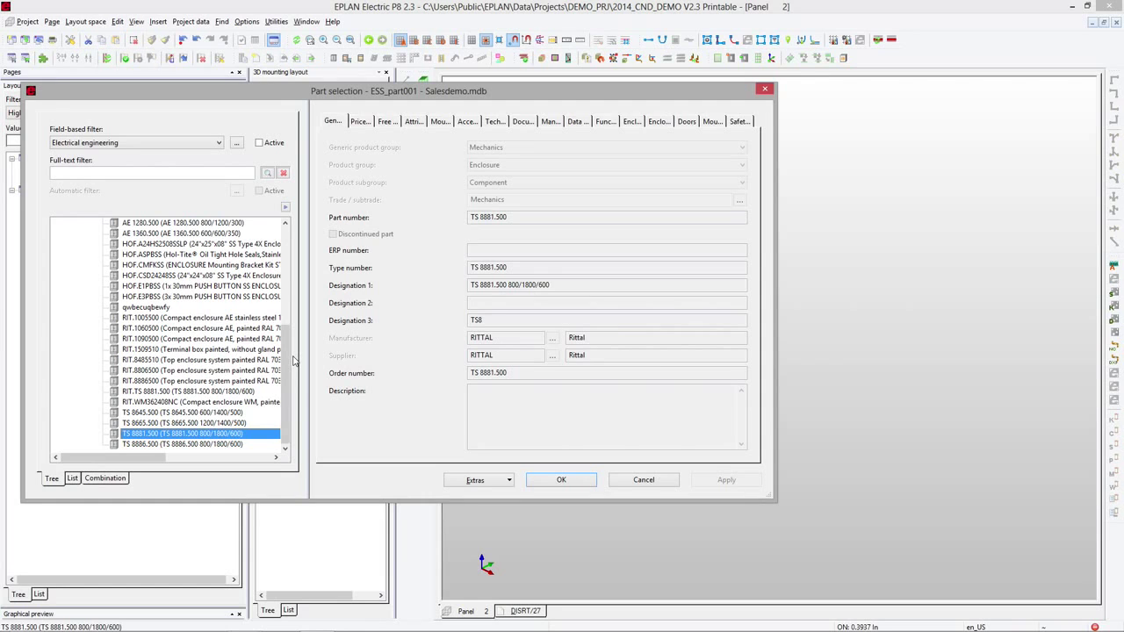
On Rittal's TS8 page, filter enclosures to 800 mm width, listing 8881500 and 8886500
{"action": "key", "text": "super+Tab"}
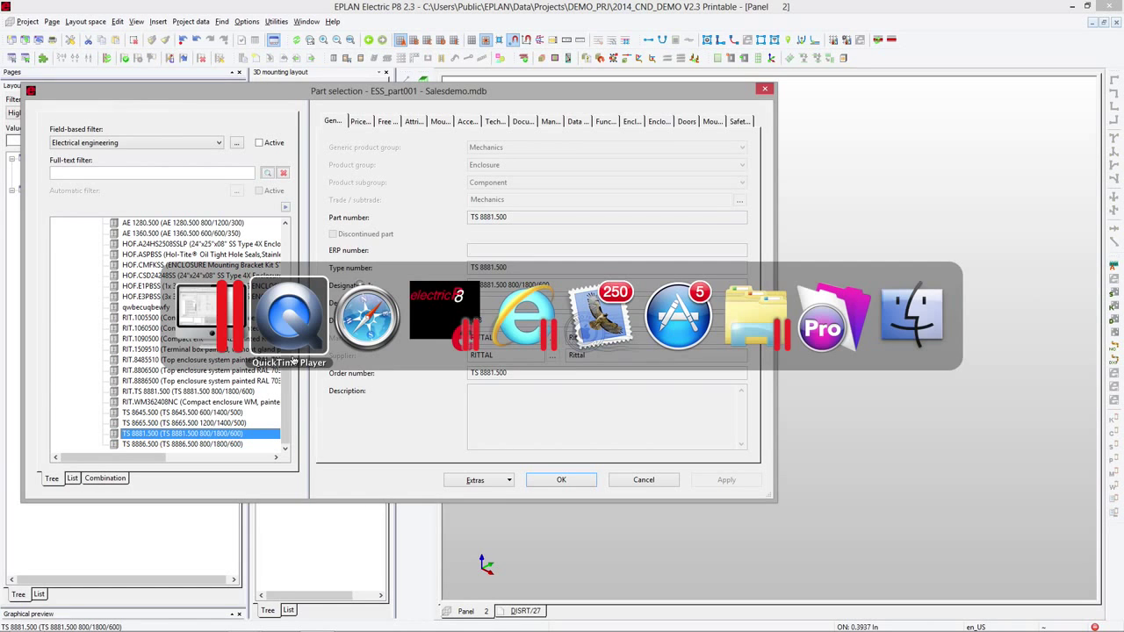
{"action": "key", "text": "super+Tab"}
{"action": "key", "text": "super+Tab"}
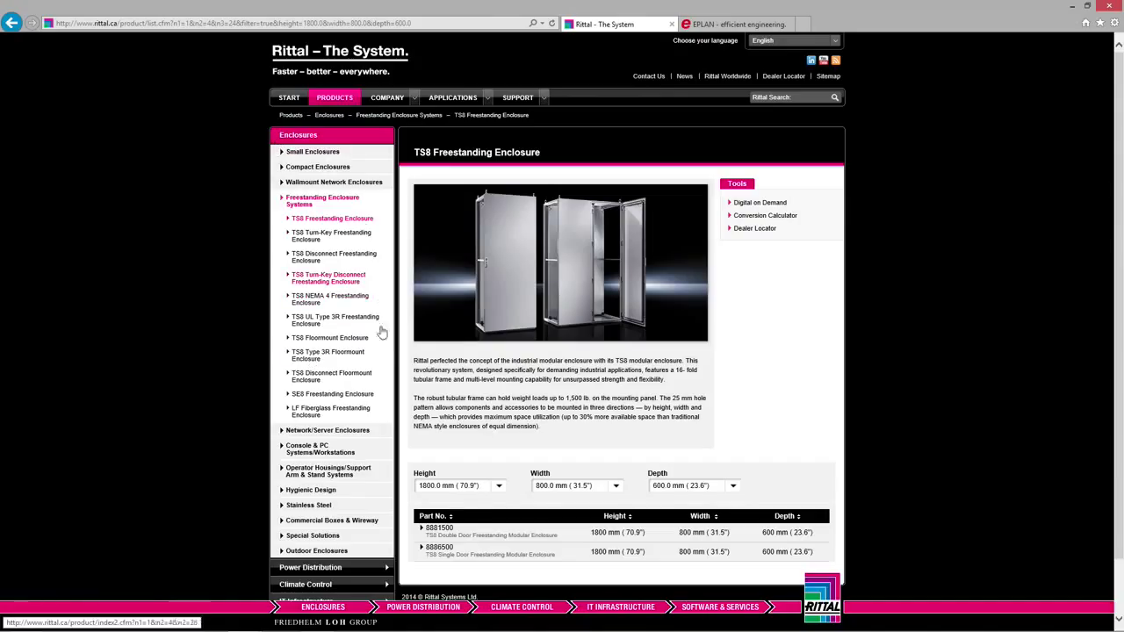
{"action": "left_click", "coordinate": [617, 490]}
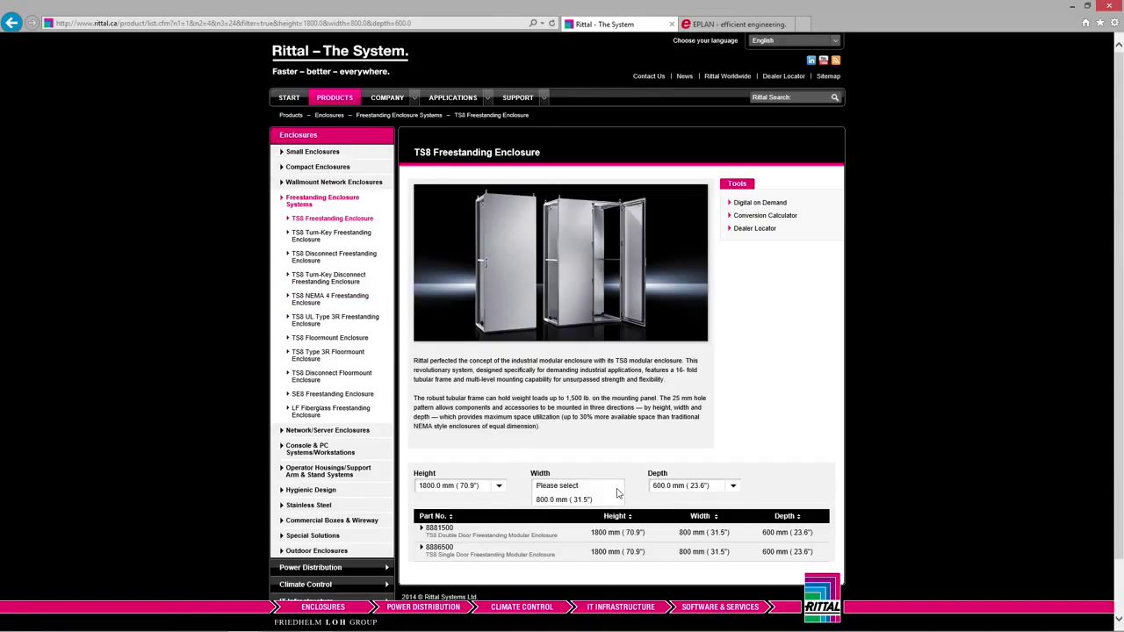
{"action": "left_click", "coordinate": [617, 493]}
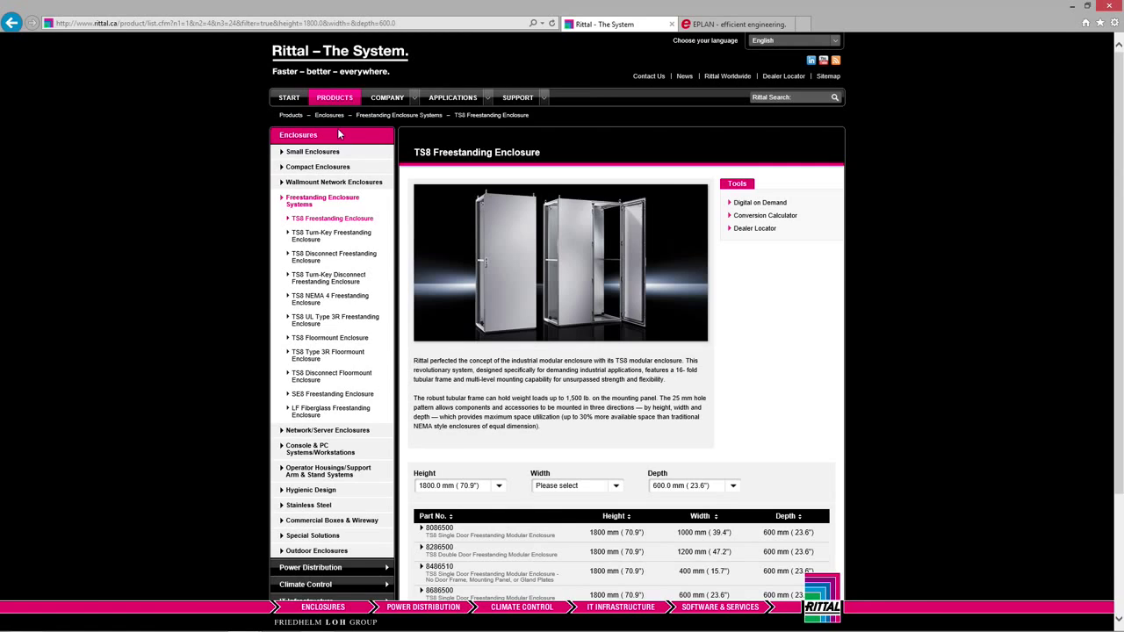
{"action": "left_click", "coordinate": [608, 494]}
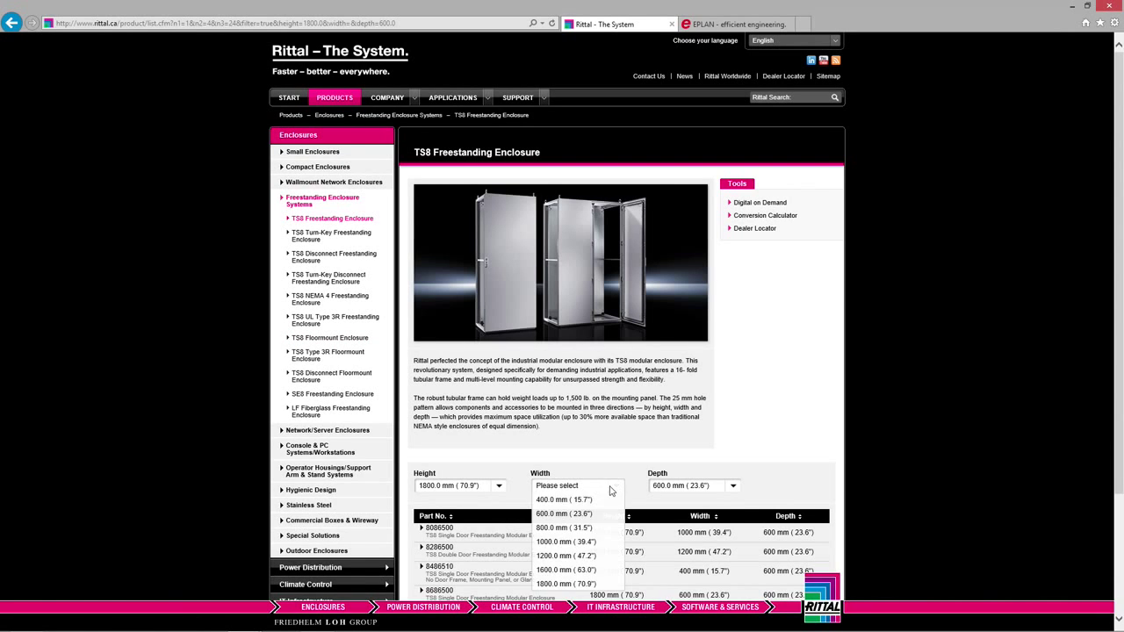
{"action": "left_click", "coordinate": [566, 534]}
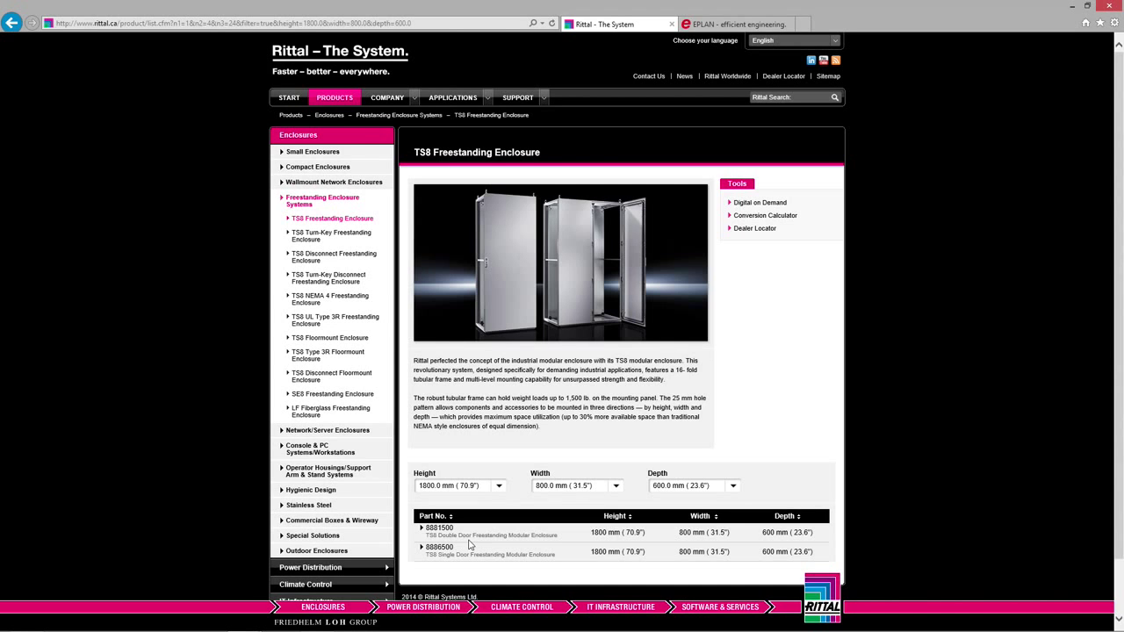
{"action": "key", "text": "super+Tab"}
{"action": "key", "text": "super+Tab"}
{"action": "key", "text": "super+Tab"}
{"action": "key", "text": "super+Tab"}
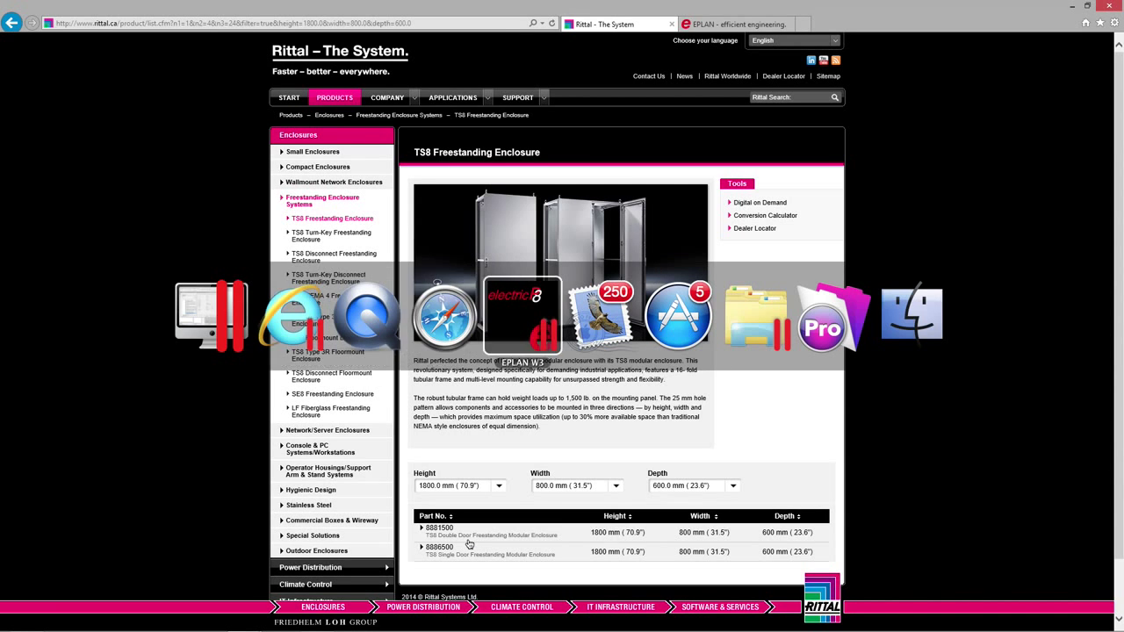
Search the parts for 8881500 and accept RIT.TS 8881.500 as the enclosure
{"action": "left_click", "coordinate": [131, 171]}
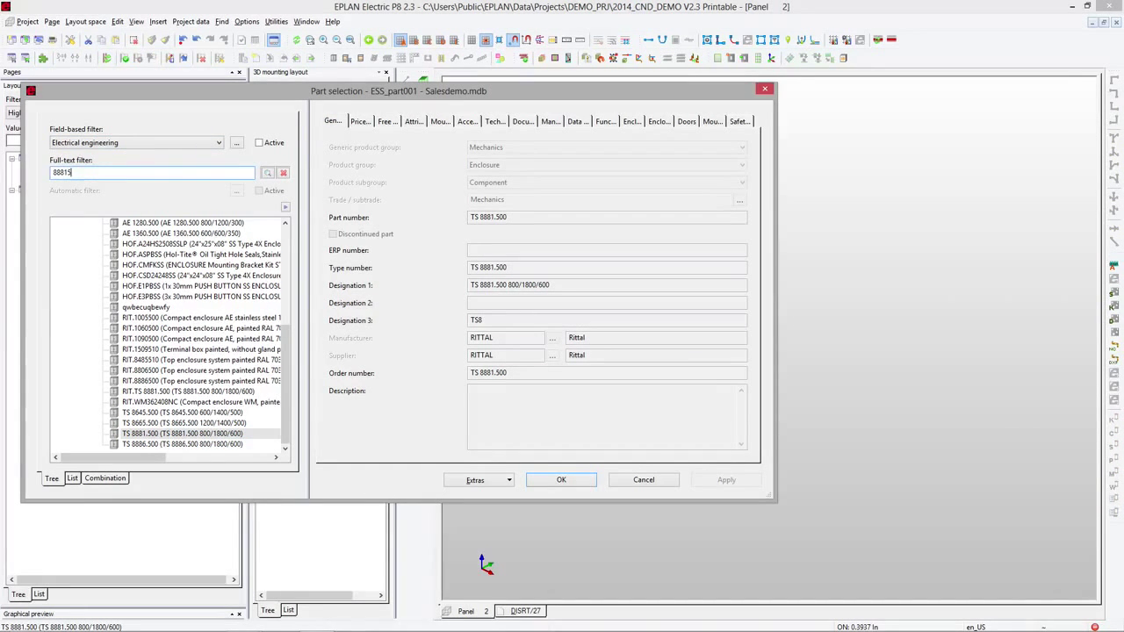
{"action": "left_click", "coordinate": [267, 173]}
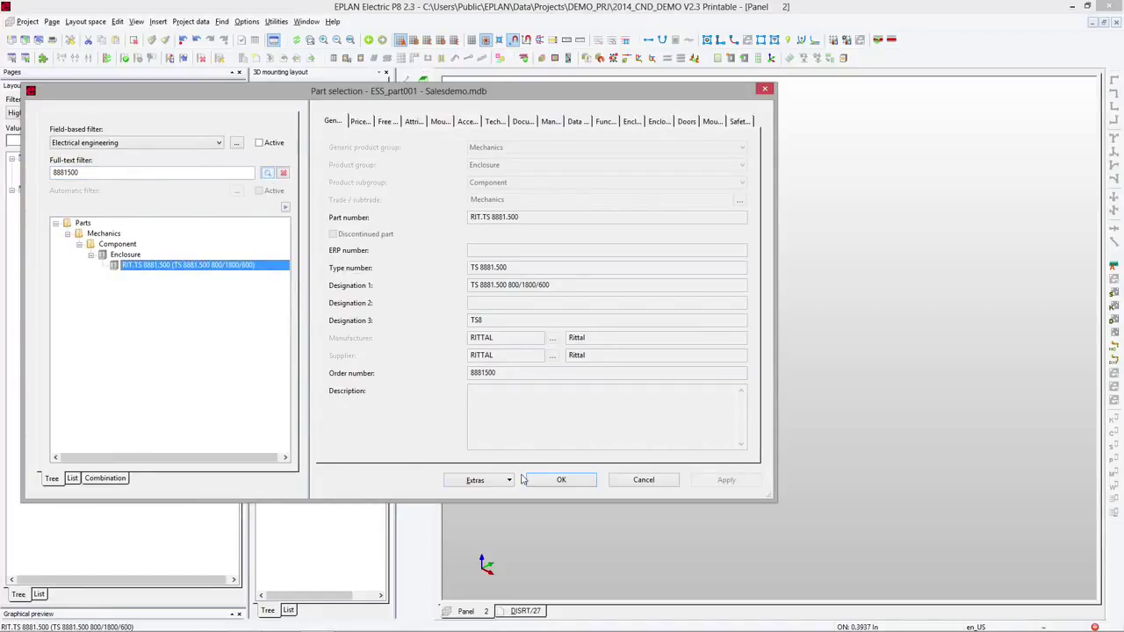
{"action": "left_click", "coordinate": [558, 481]}
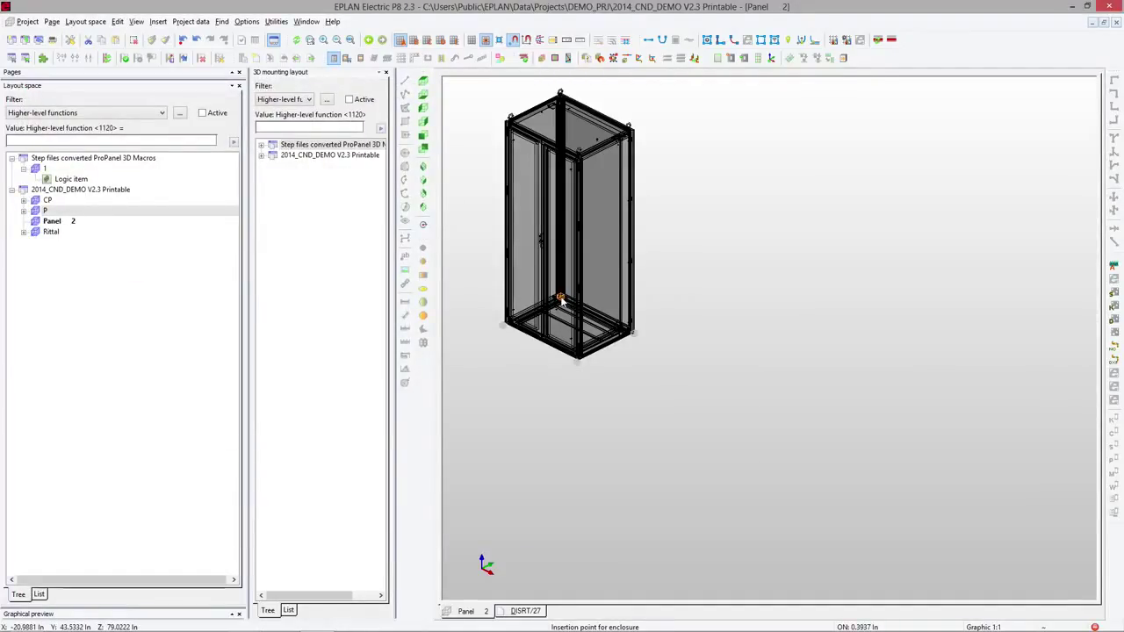
Place the enclosure at point 0 0 0, fit it in view, then show front and isometric views
{"action": "mouse_move", "coordinate": [560, 298]}
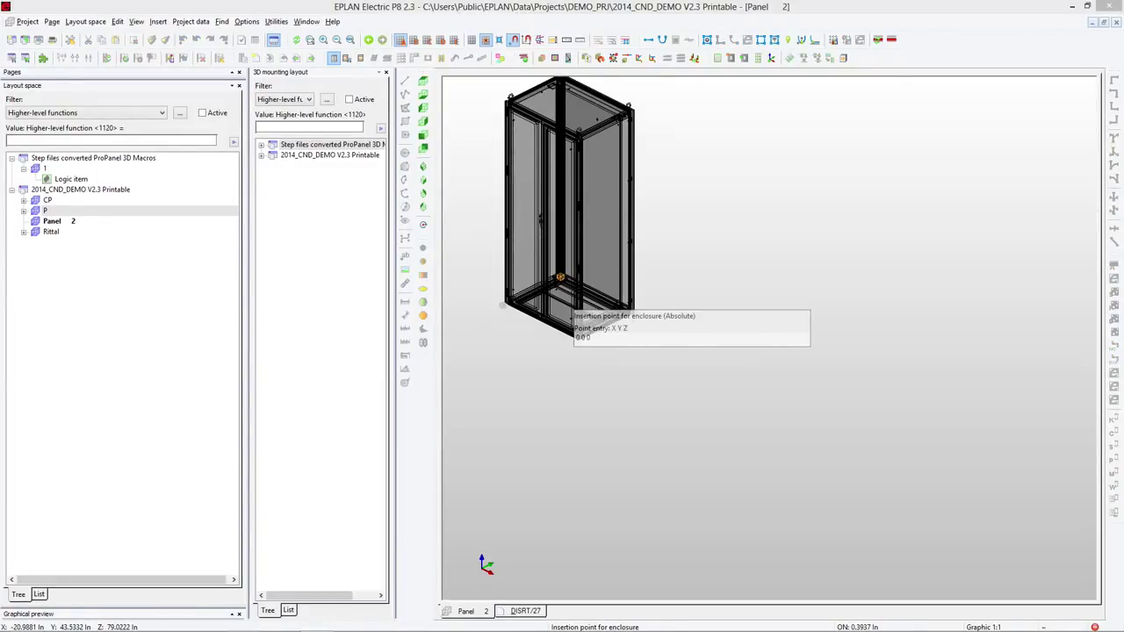
{"action": "key", "text": "Return"}
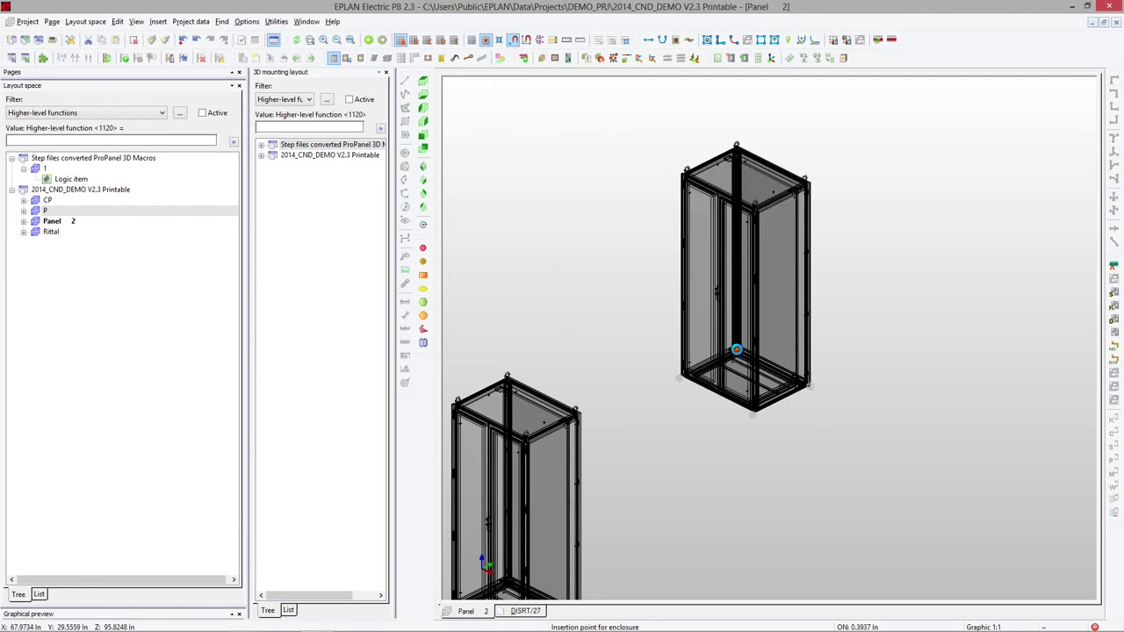
{"action": "key", "text": "Escape"}
{"action": "key", "text": "e"}
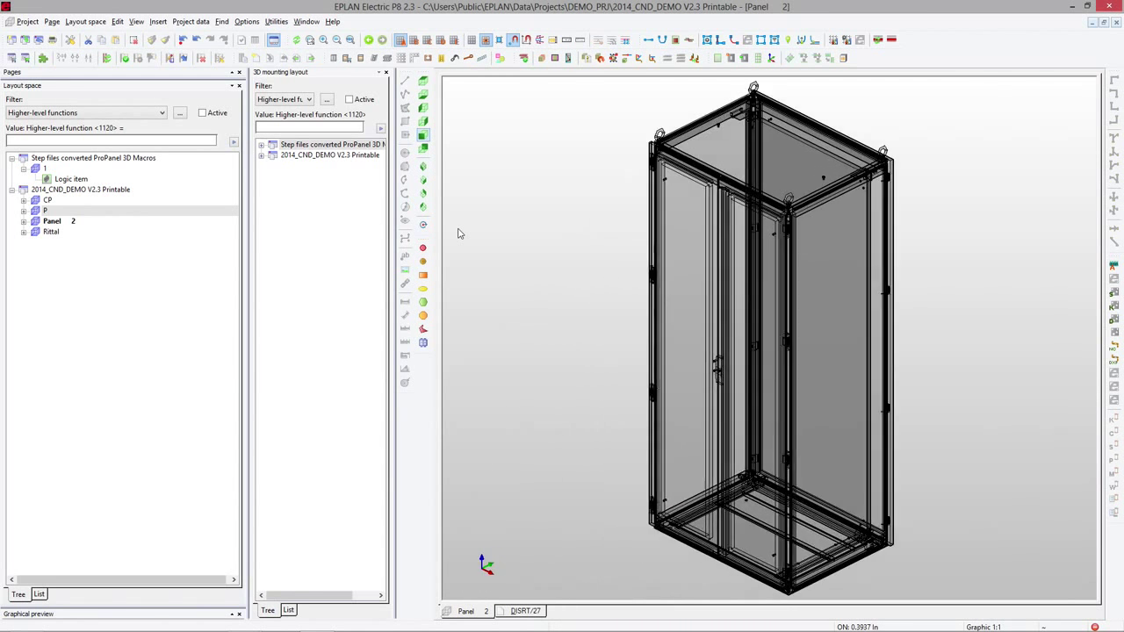
{"action": "left_click", "coordinate": [423, 180]}
{"action": "left_click", "coordinate": [425, 181]}
Expand the enclosure's parts in the tree and open S6:Mounting panel front on its own
{"action": "left_click", "coordinate": [423, 137]}
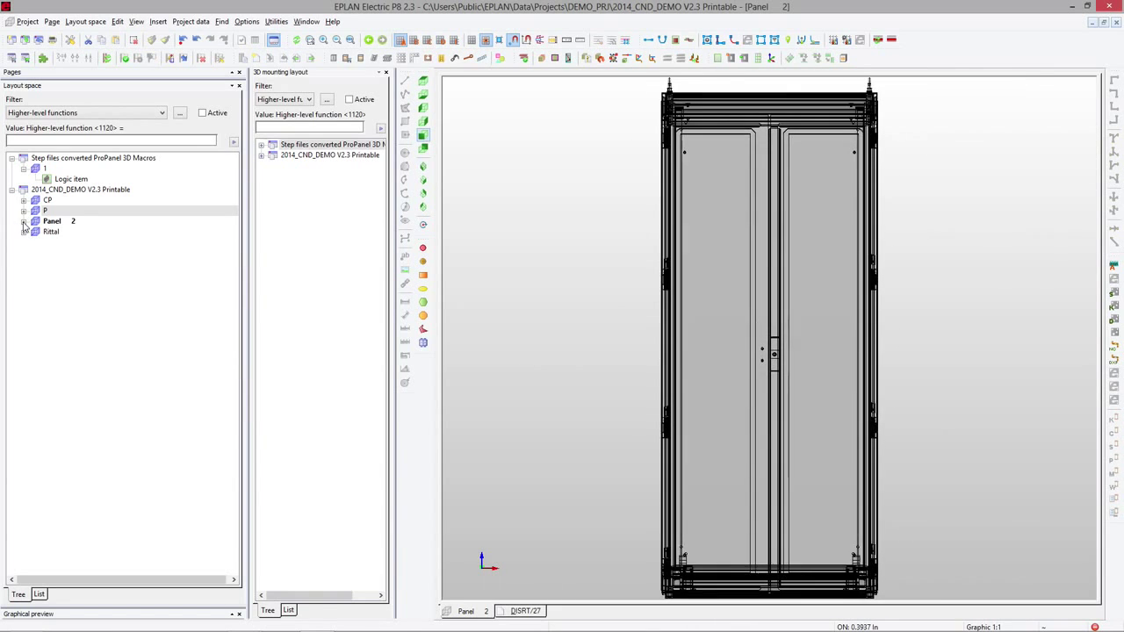
{"action": "left_click", "coordinate": [24, 222]}
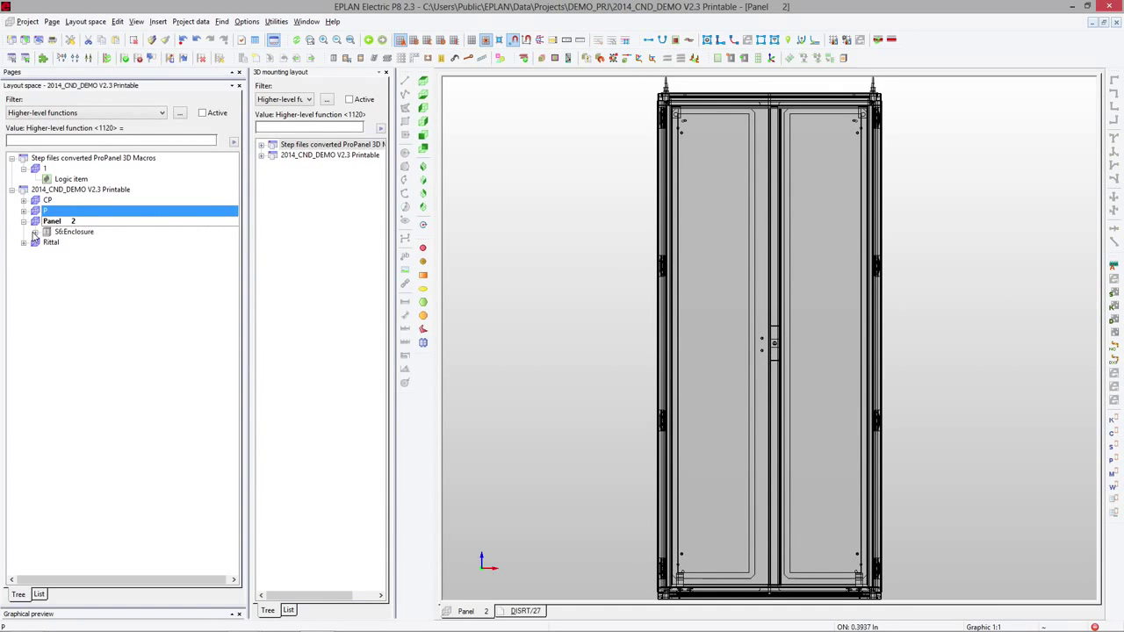
{"action": "left_click", "coordinate": [73, 231]}
{"action": "left_click", "coordinate": [36, 231]}
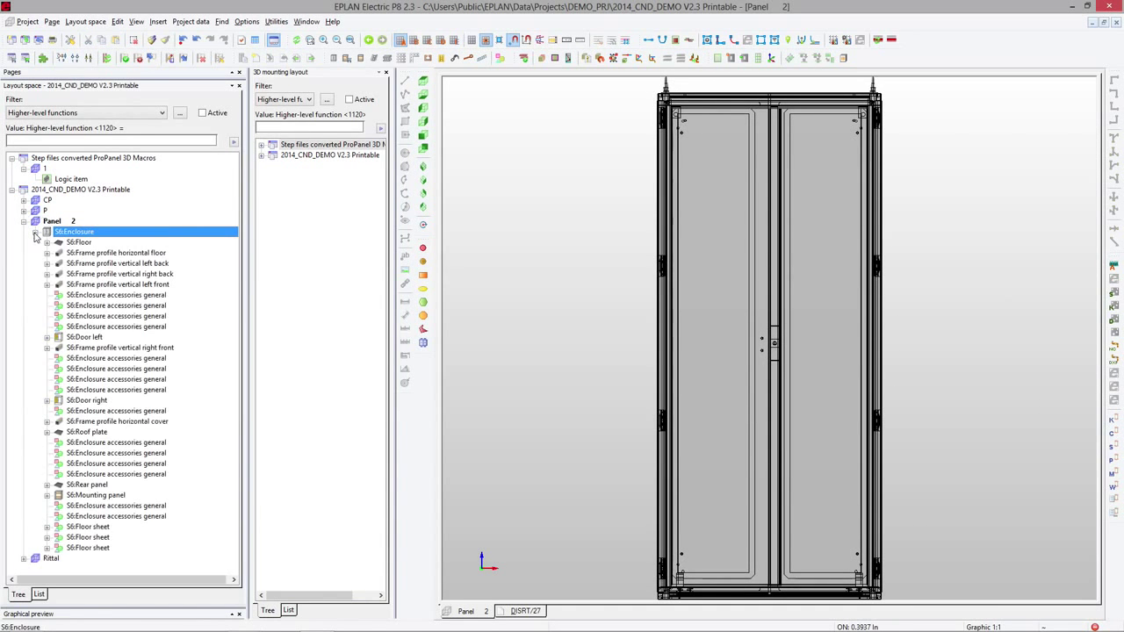
{"action": "left_click", "coordinate": [79, 242]}
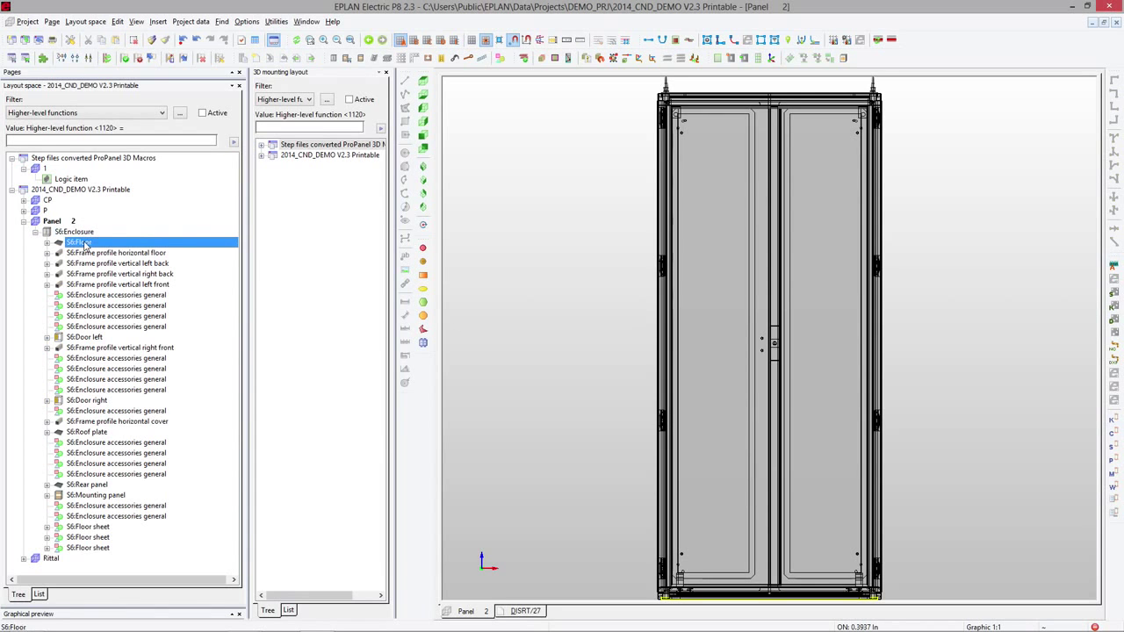
{"action": "left_click", "coordinate": [86, 337]}
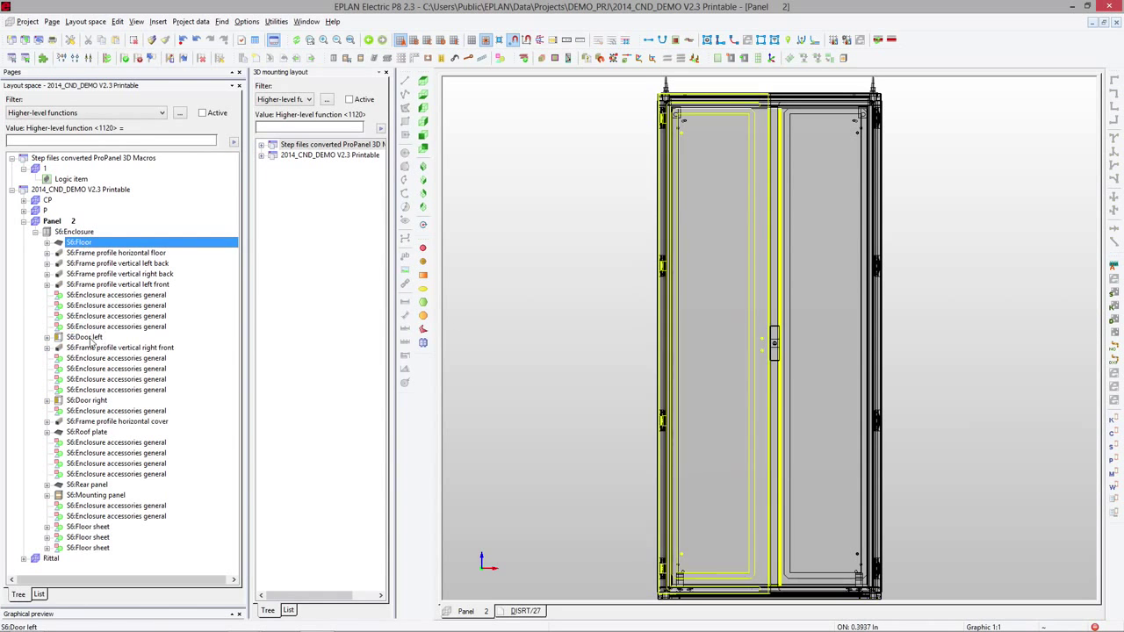
{"action": "double_click", "coordinate": [96, 495]}
{"action": "double_click", "coordinate": [101, 507]}
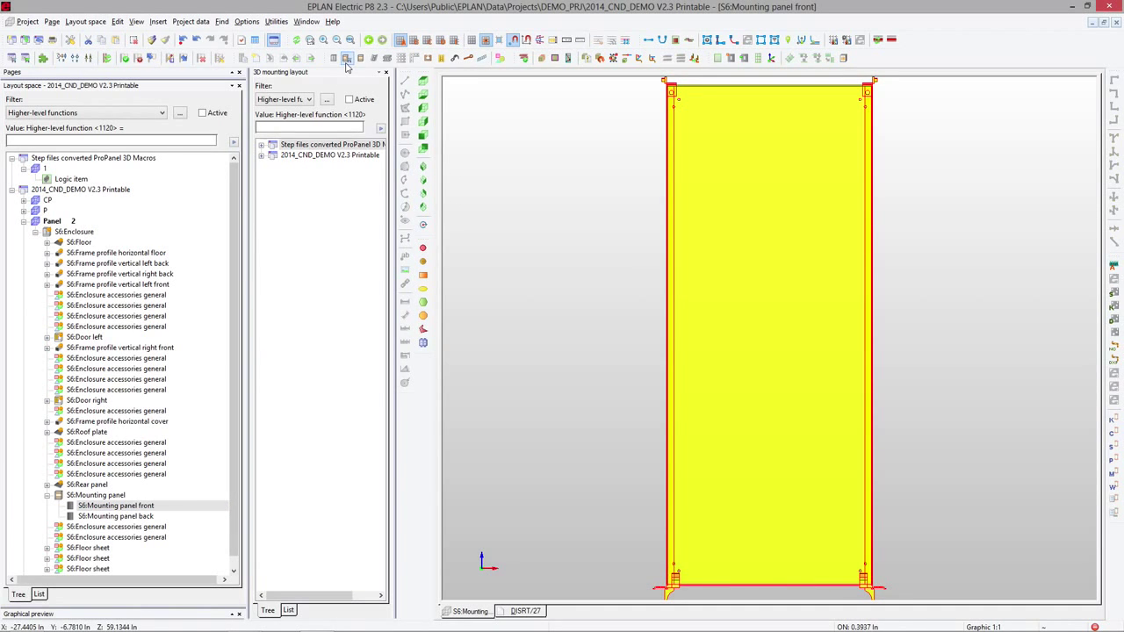
Insert a KK6040 60x40 wire duct from the panel's top-left corner to its bottom-left corner
{"action": "left_click", "coordinate": [158, 21]}
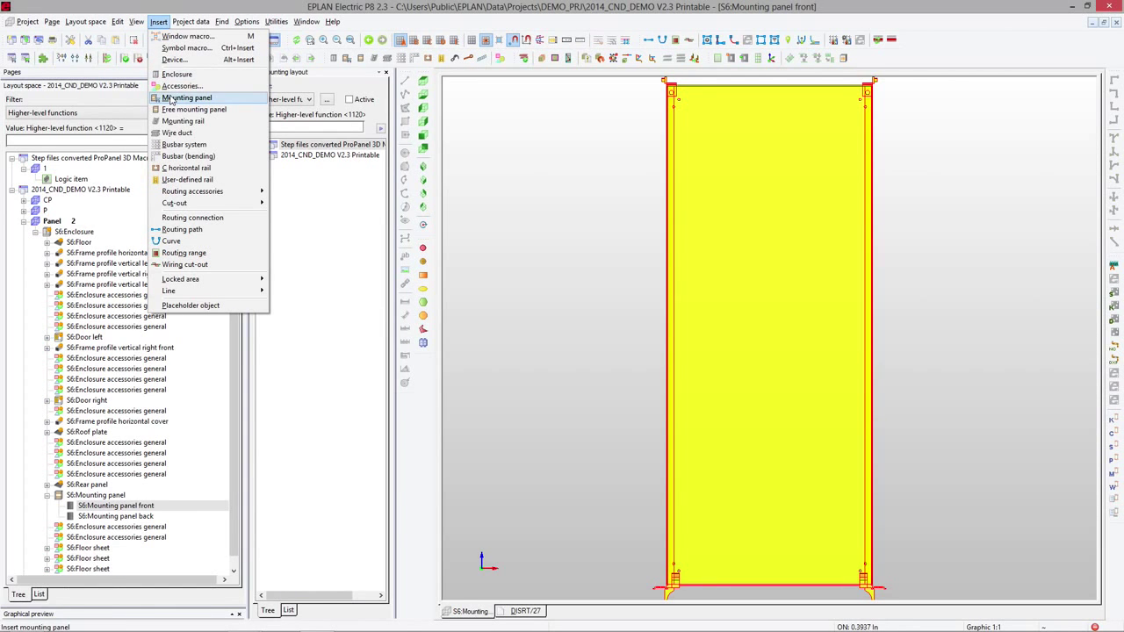
{"action": "left_click", "coordinate": [176, 132]}
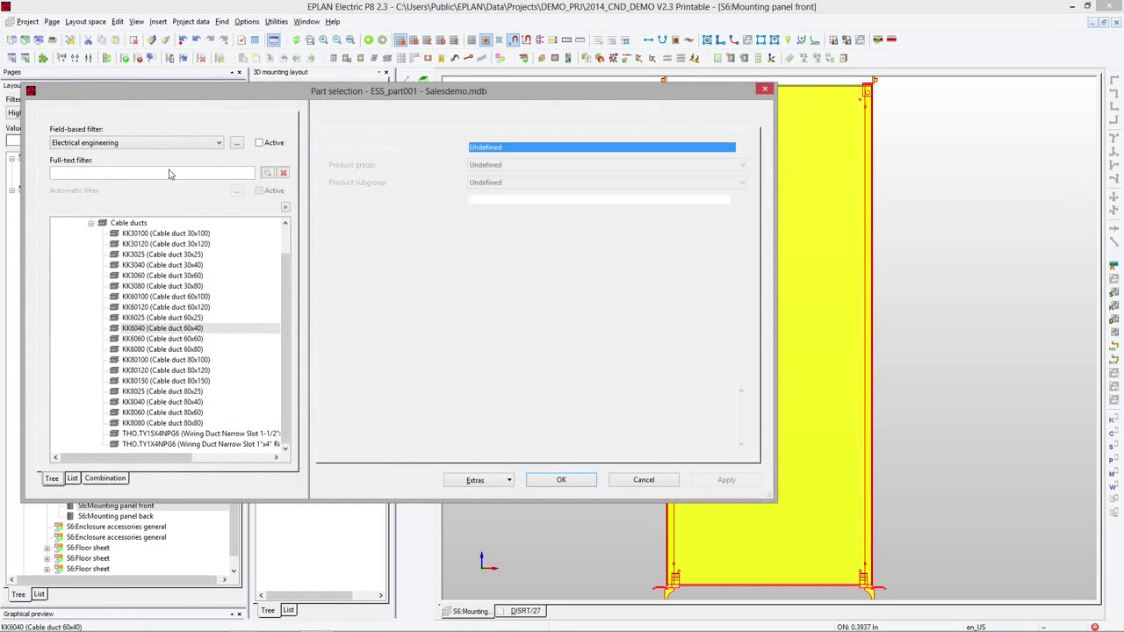
{"action": "left_click", "coordinate": [561, 480]}
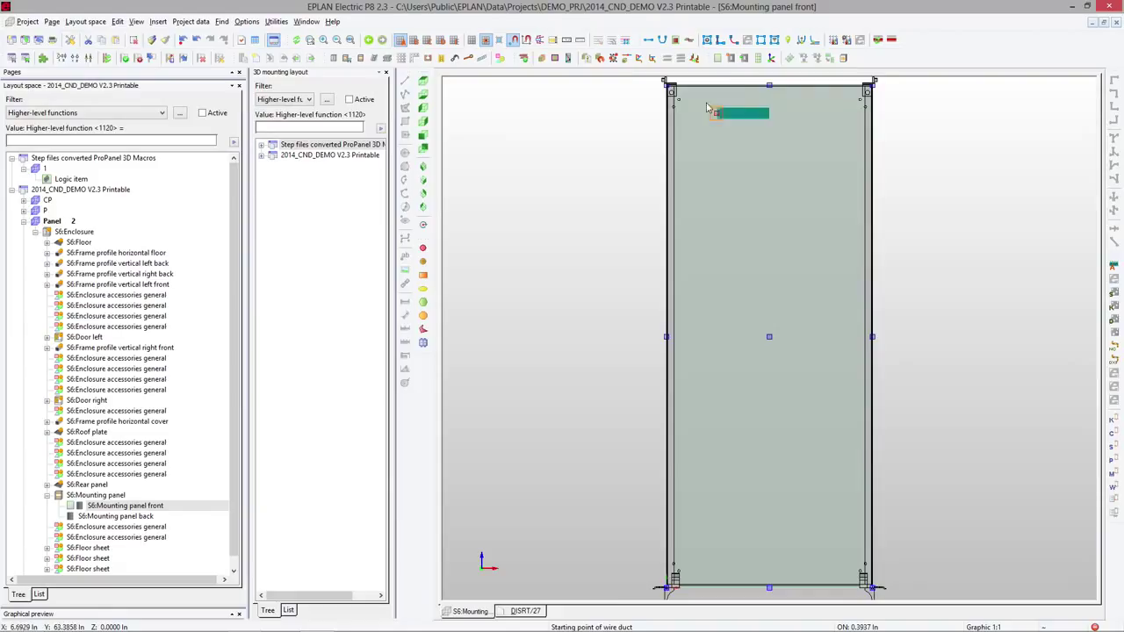
{"action": "scroll", "coordinate": [685, 98], "scroll_direction": "up", "scroll_amount": 3}
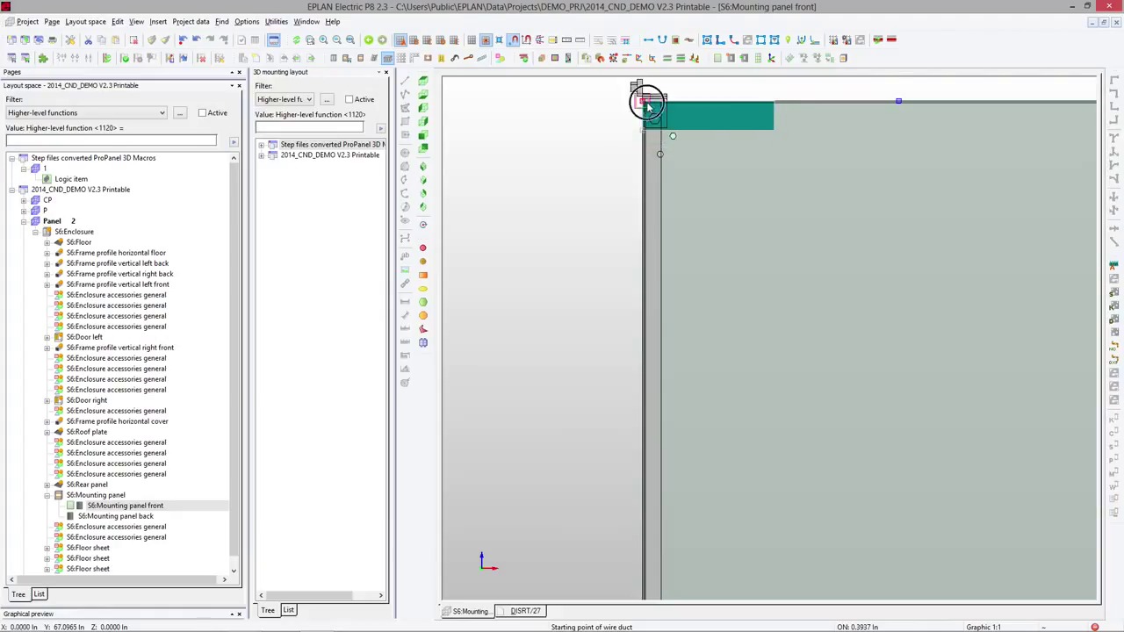
{"action": "left_click", "coordinate": [646, 103]}
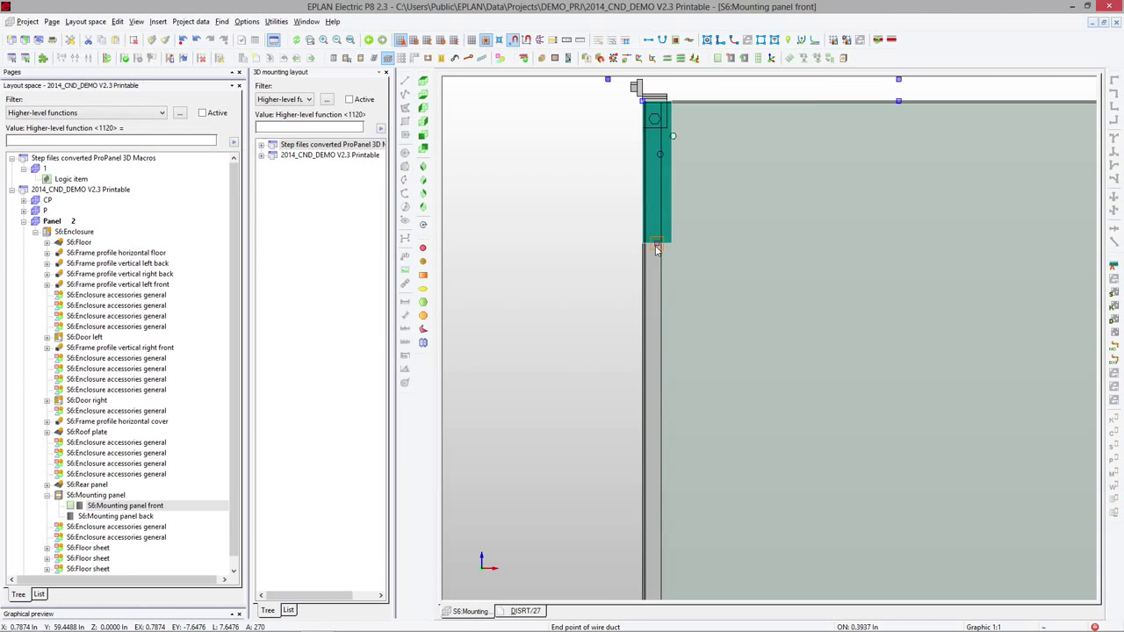
{"action": "scroll", "coordinate": [658, 250], "scroll_direction": "down", "scroll_amount": 3}
{"action": "scroll", "coordinate": [660, 254], "scroll_direction": "down", "scroll_amount": 2}
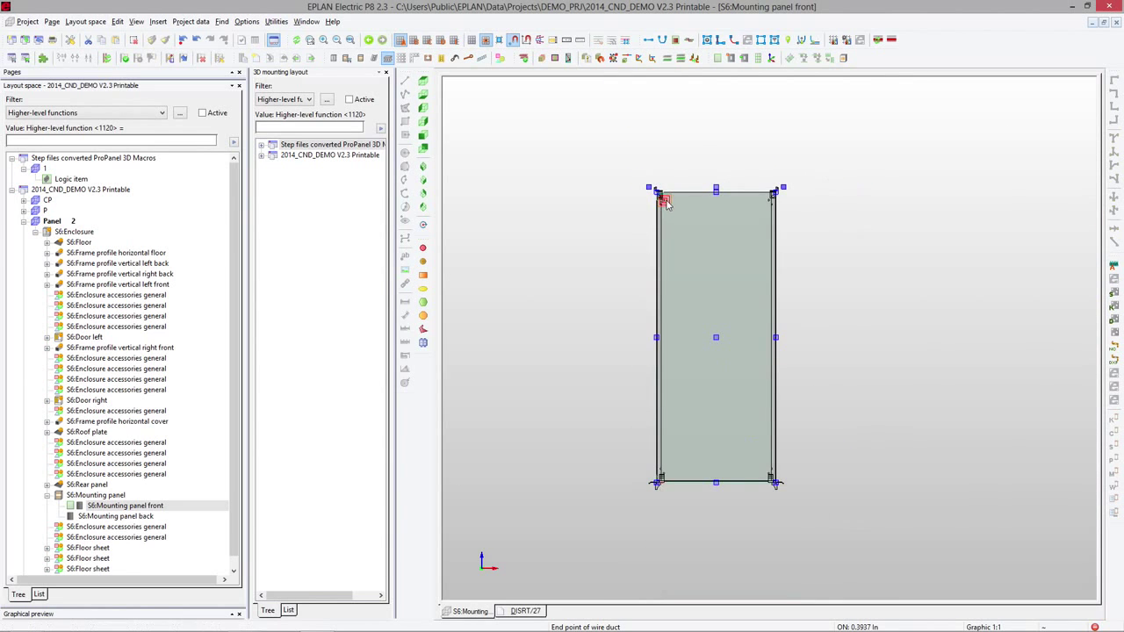
{"action": "scroll", "coordinate": [658, 476], "scroll_direction": "up", "scroll_amount": 1}
{"action": "scroll", "coordinate": [658, 476], "scroll_direction": "up", "scroll_amount": 5}
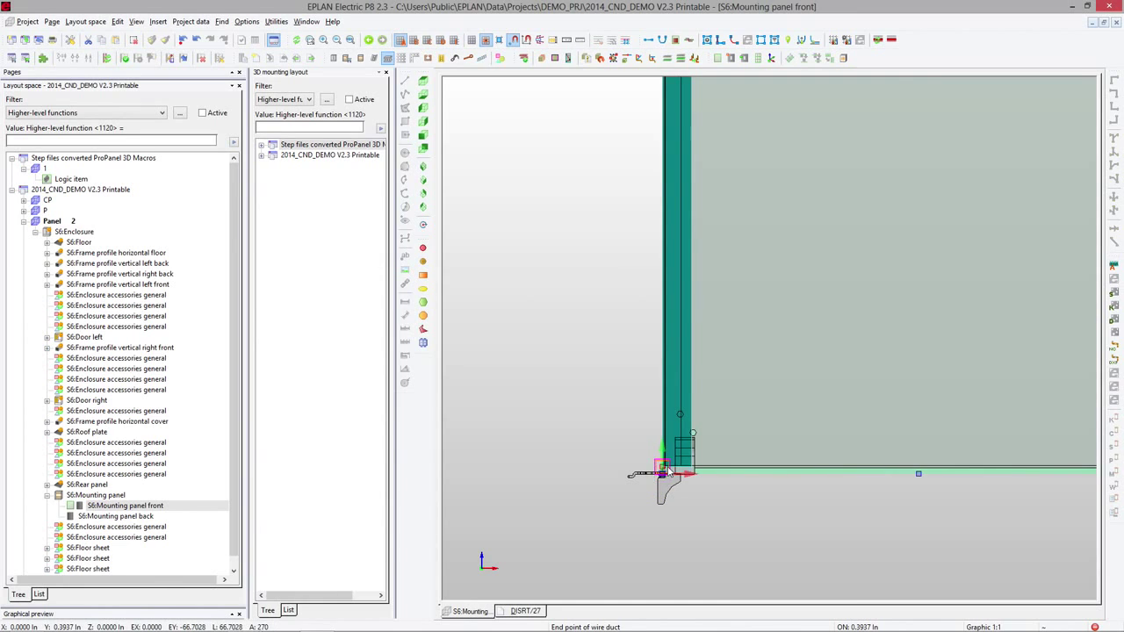
{"action": "left_click", "coordinate": [667, 474]}
Run a vertical duct from the panel's top-right corner down to the bottom
{"action": "scroll", "coordinate": [505, 560], "scroll_direction": "down", "scroll_amount": 2}
{"action": "scroll", "coordinate": [505, 560], "scroll_direction": "down", "scroll_amount": 1}
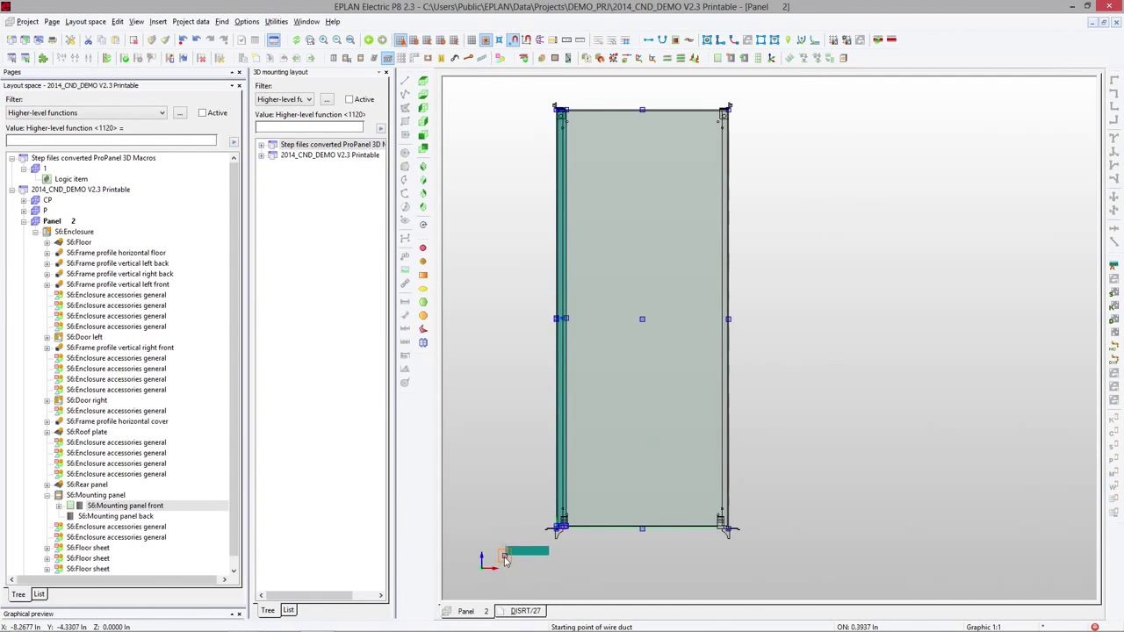
{"action": "scroll", "coordinate": [725, 117], "scroll_direction": "up", "scroll_amount": 1}
{"action": "scroll", "coordinate": [726, 117], "scroll_direction": "up", "scroll_amount": 1}
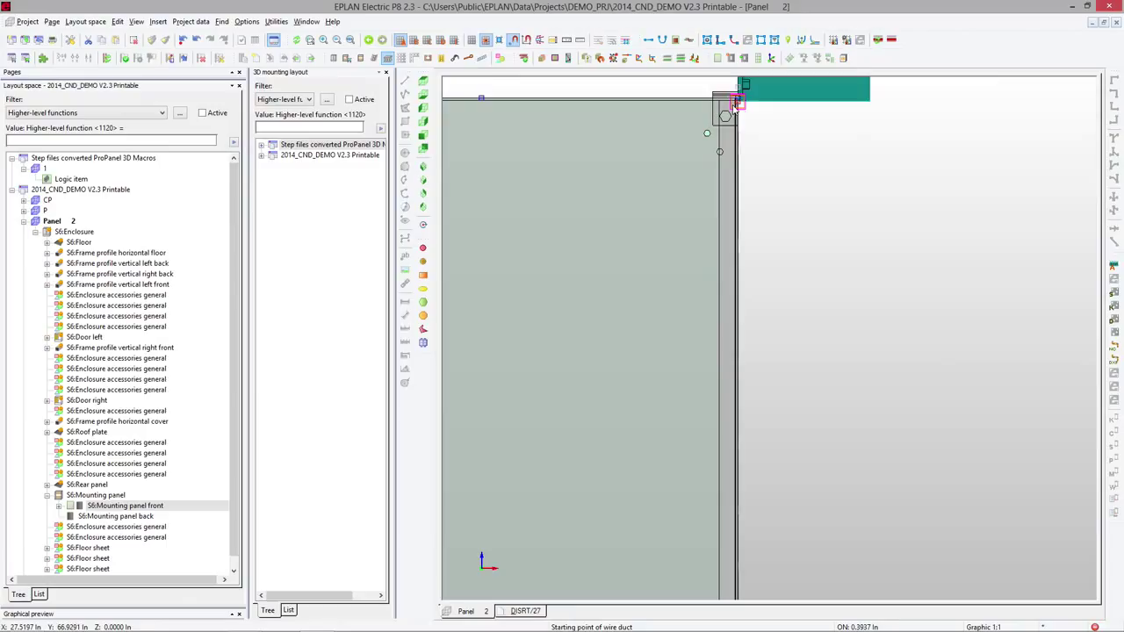
{"action": "left_click", "coordinate": [736, 98]}
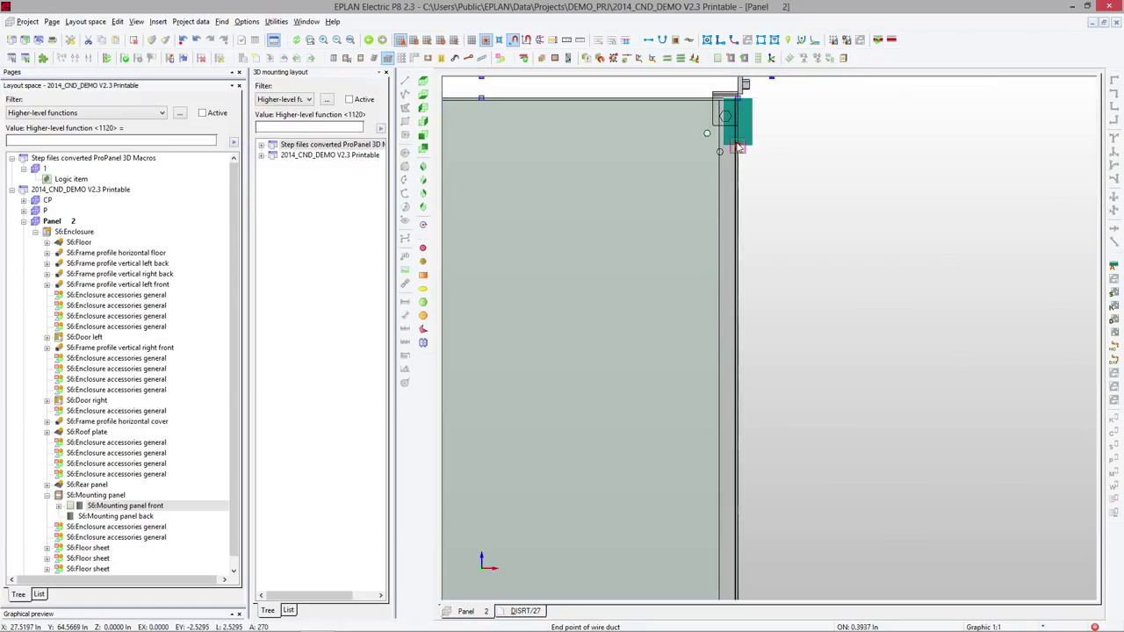
{"action": "scroll", "coordinate": [735, 143], "scroll_direction": "down", "scroll_amount": 3}
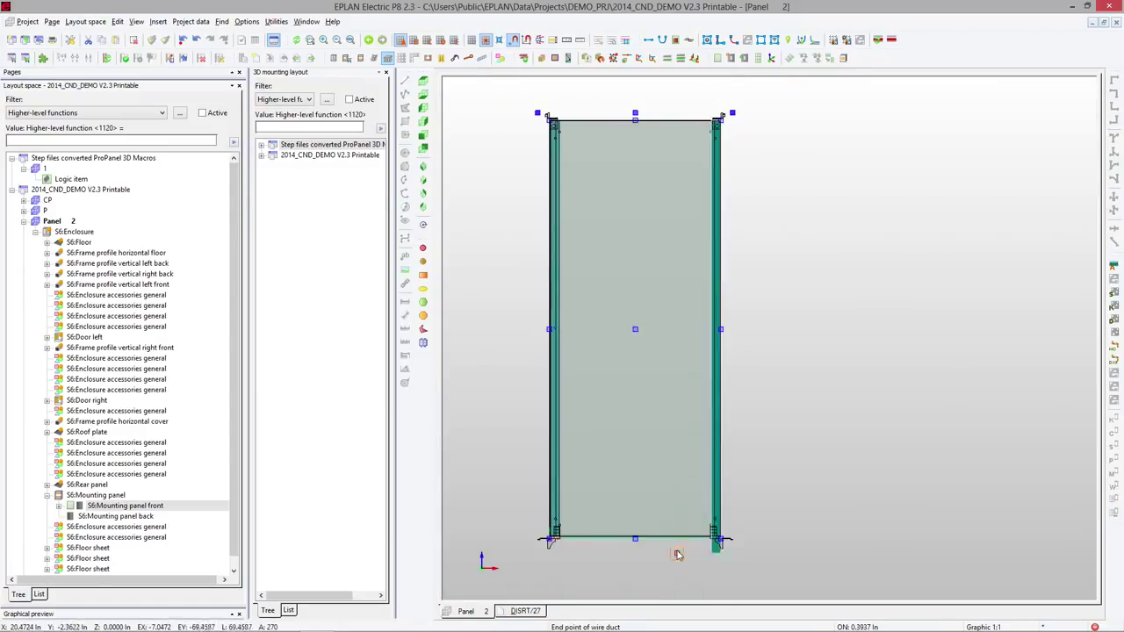
{"action": "scroll", "coordinate": [674, 536], "scroll_direction": "up", "scroll_amount": 2}
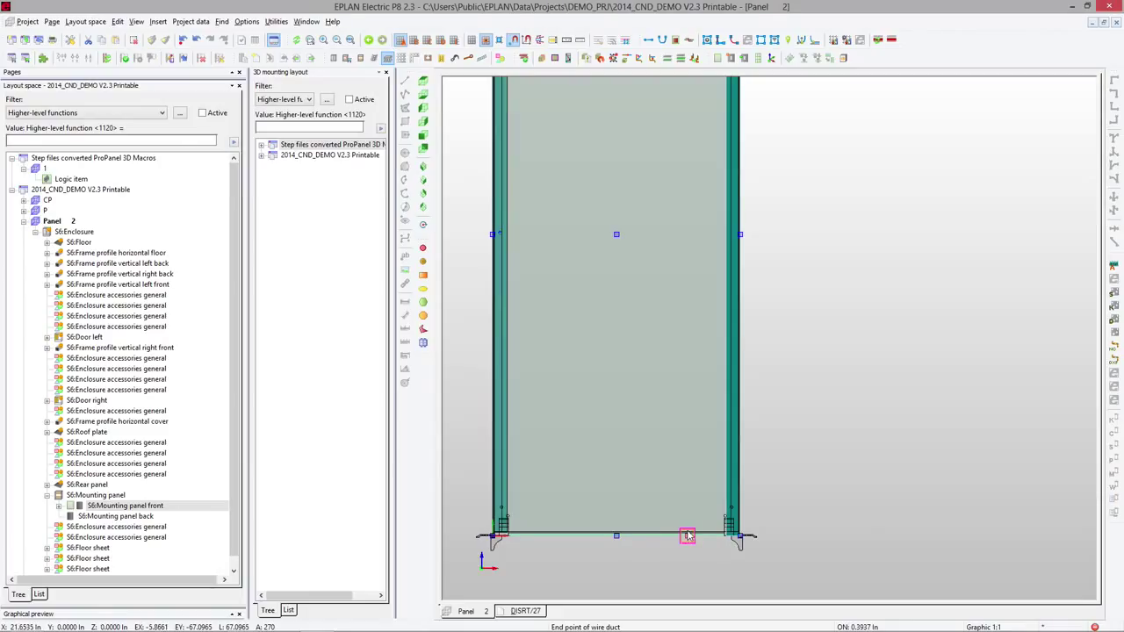
{"action": "left_click", "coordinate": [503, 531]}
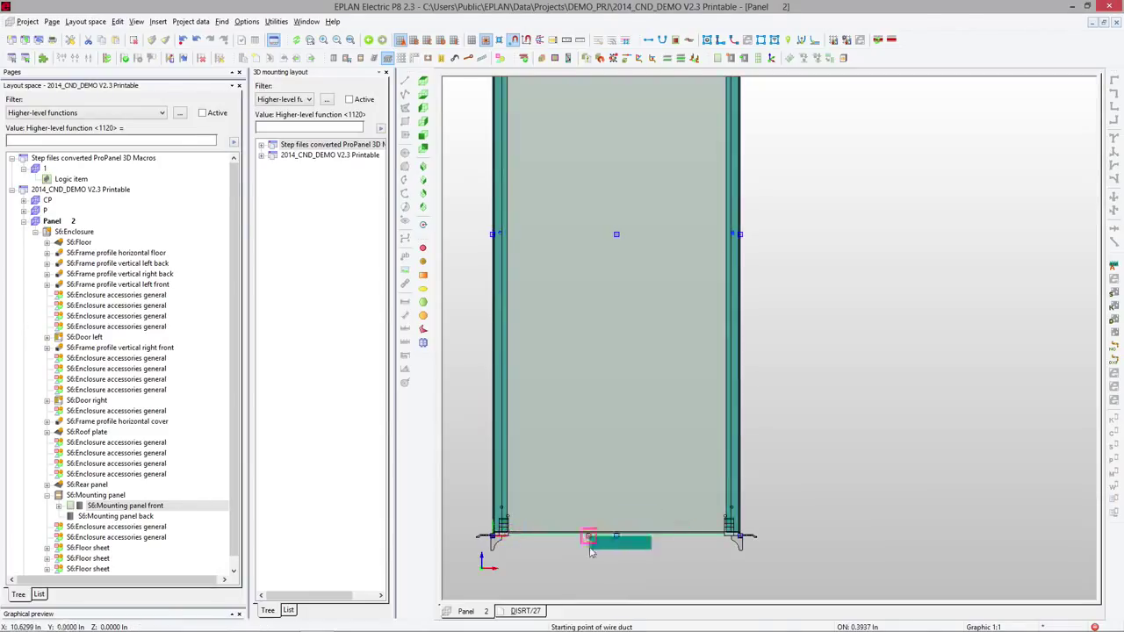
Run a duct across the top from the top-left to the top-right corner
{"action": "scroll", "coordinate": [589, 538], "scroll_direction": "down", "scroll_amount": 2}
{"action": "scroll", "coordinate": [554, 202], "scroll_direction": "up", "scroll_amount": 2}
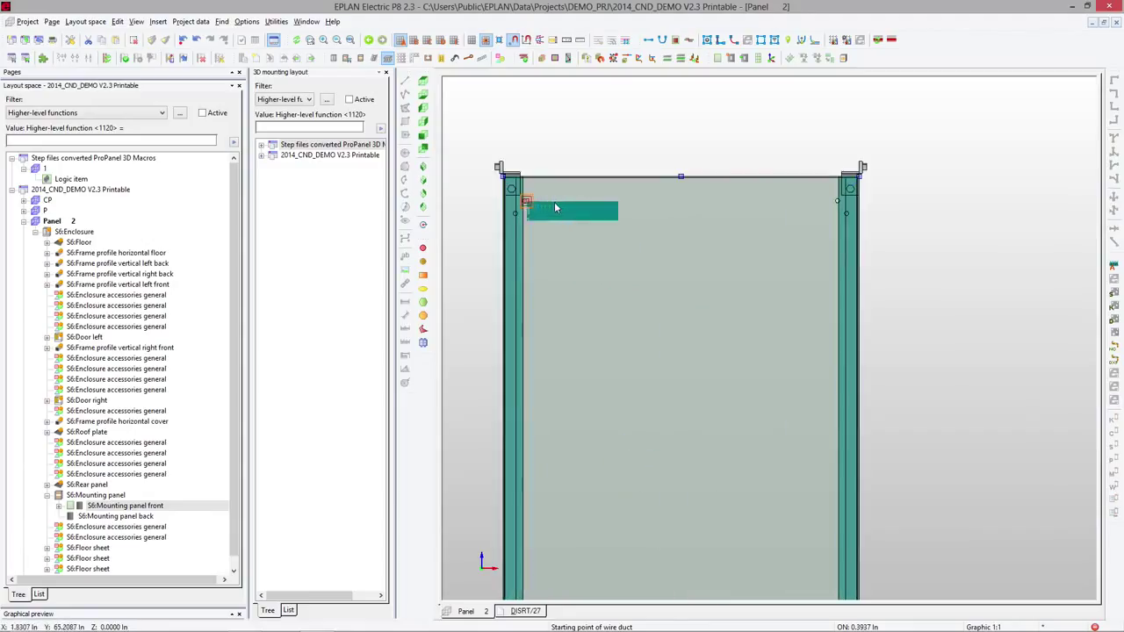
{"action": "left_click", "coordinate": [526, 183]}
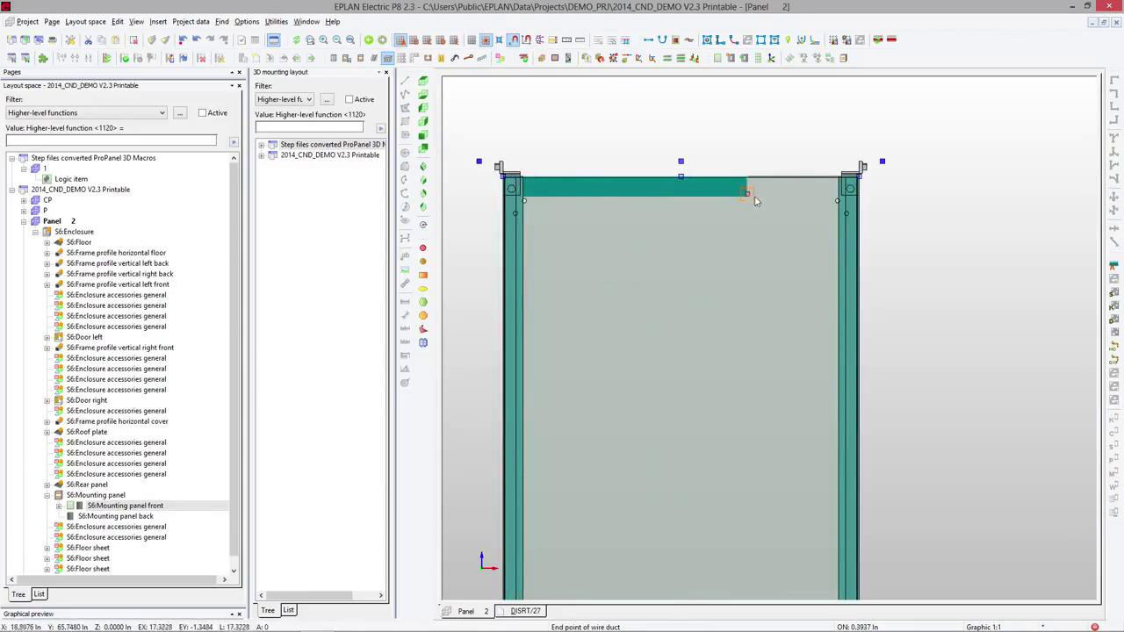
{"action": "left_click", "coordinate": [835, 199]}
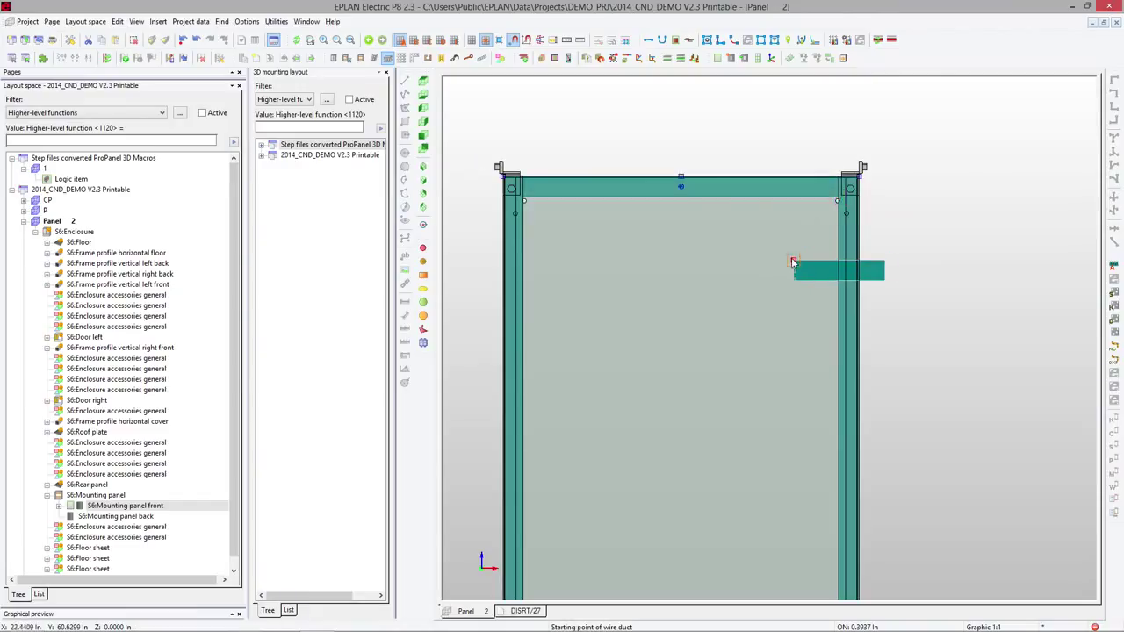
Add two horizontal ducts lower on the panel, each adopting an existing duct's length
{"action": "left_click", "coordinate": [667, 60]}
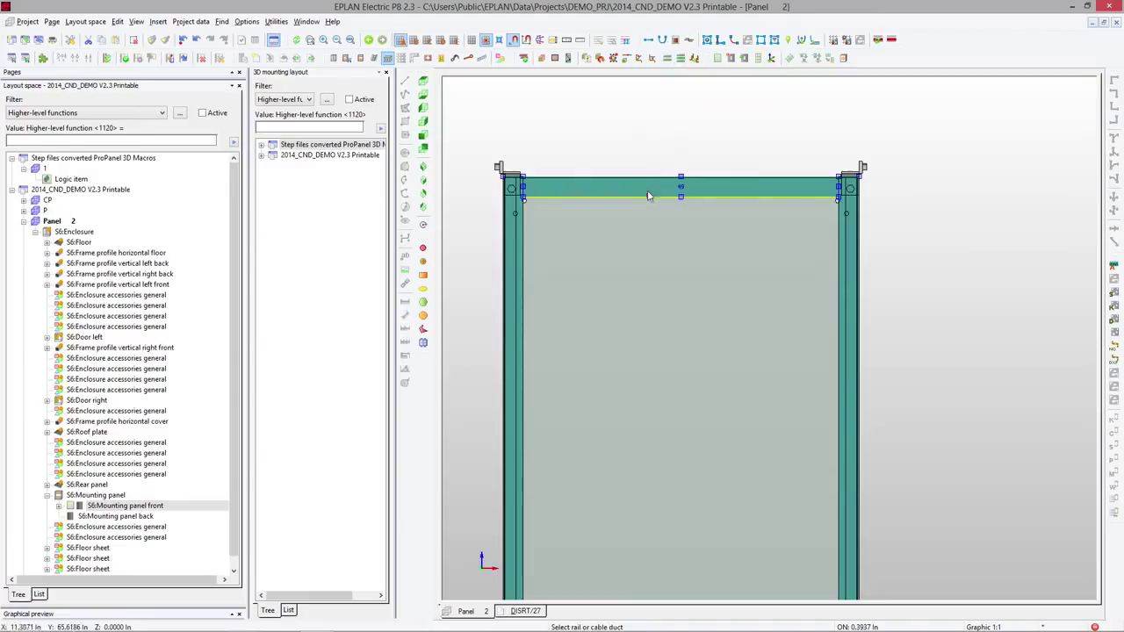
{"action": "left_click", "coordinate": [644, 187]}
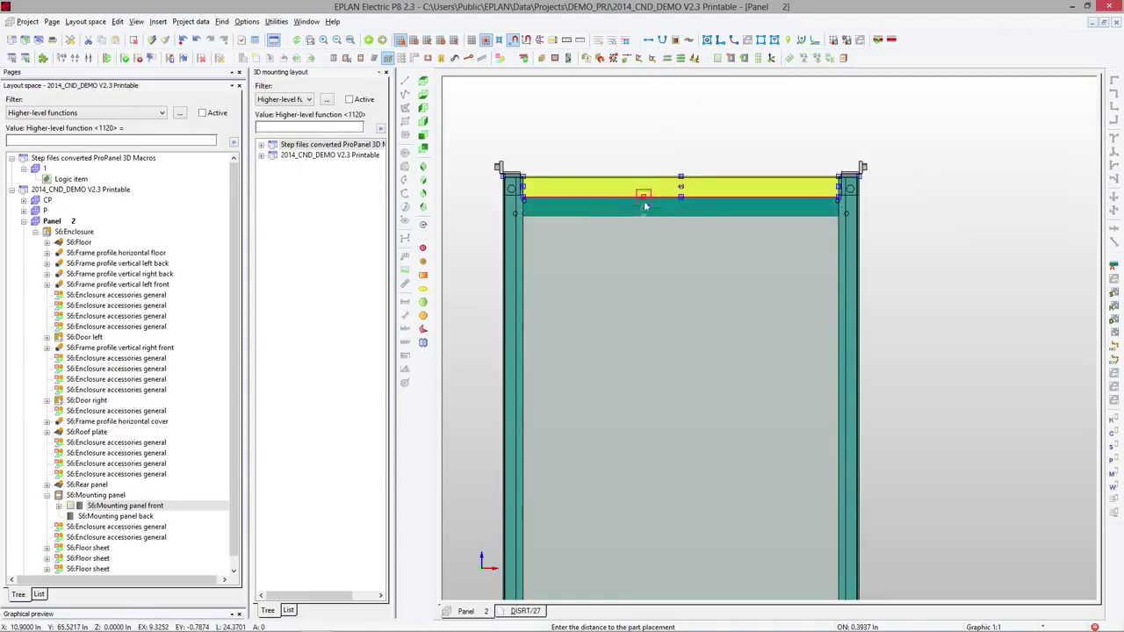
{"action": "left_click", "coordinate": [640, 312]}
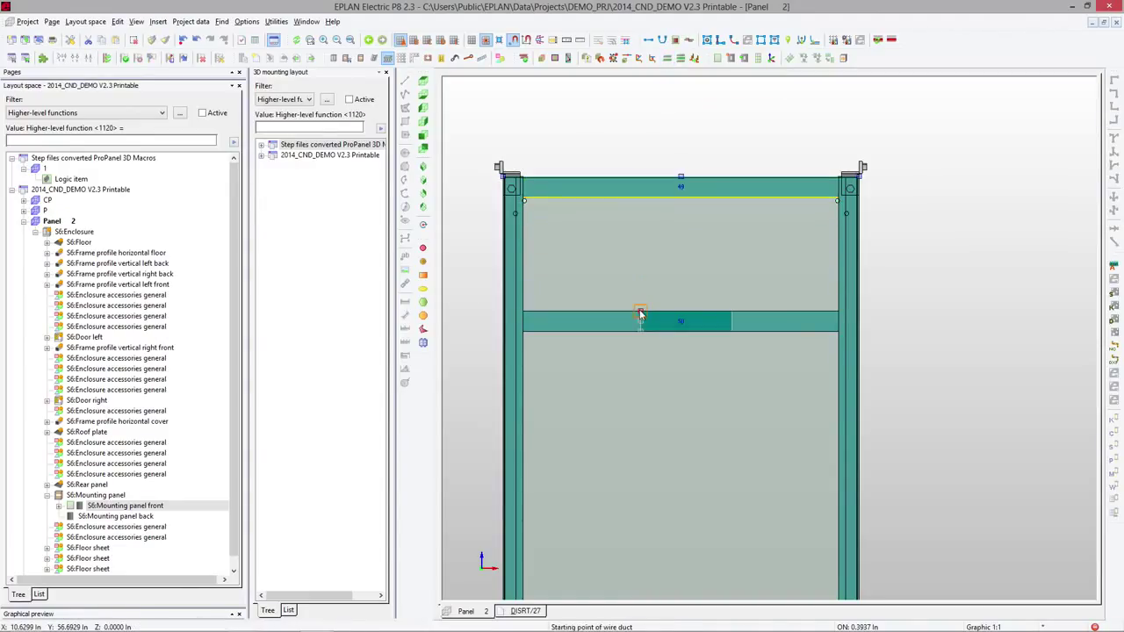
{"action": "left_click", "coordinate": [667, 60]}
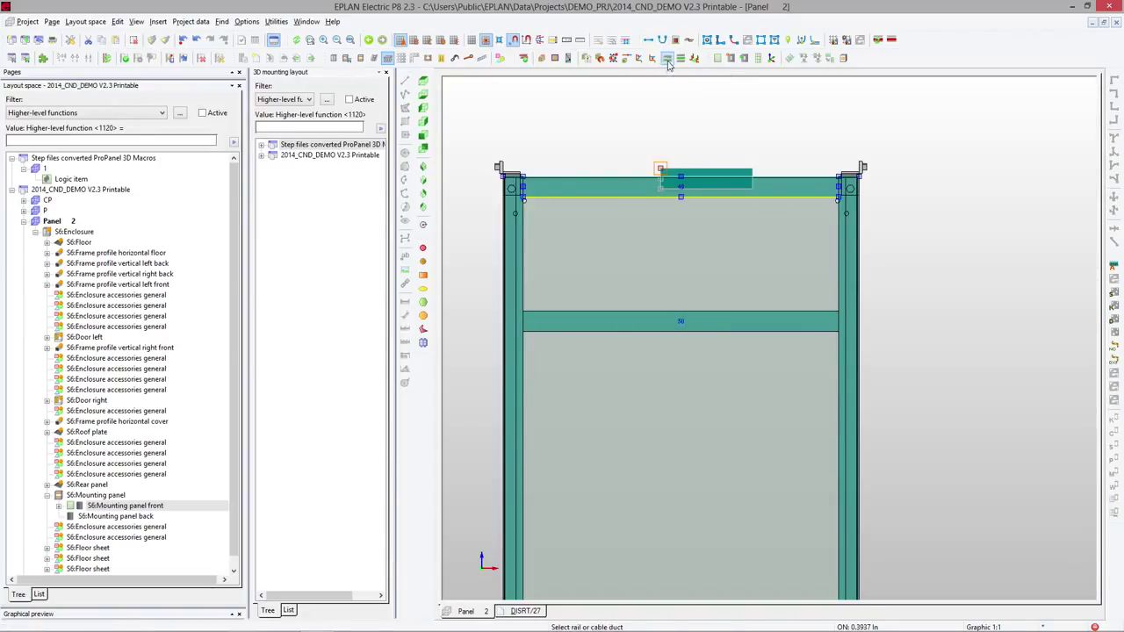
{"action": "left_click", "coordinate": [671, 327]}
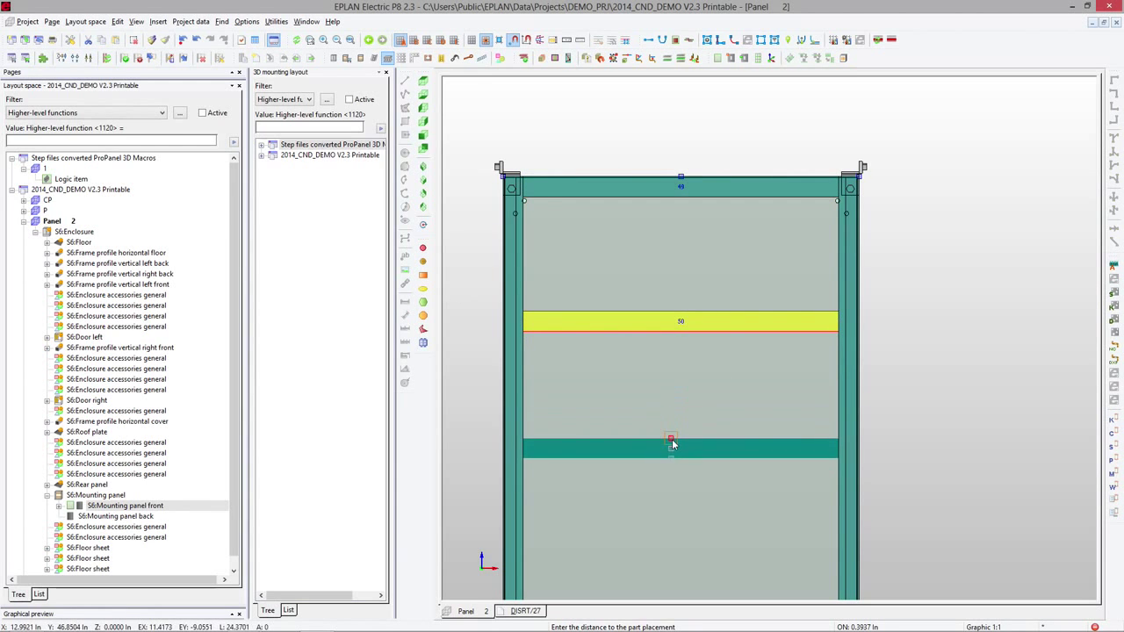
{"action": "left_click", "coordinate": [672, 445]}
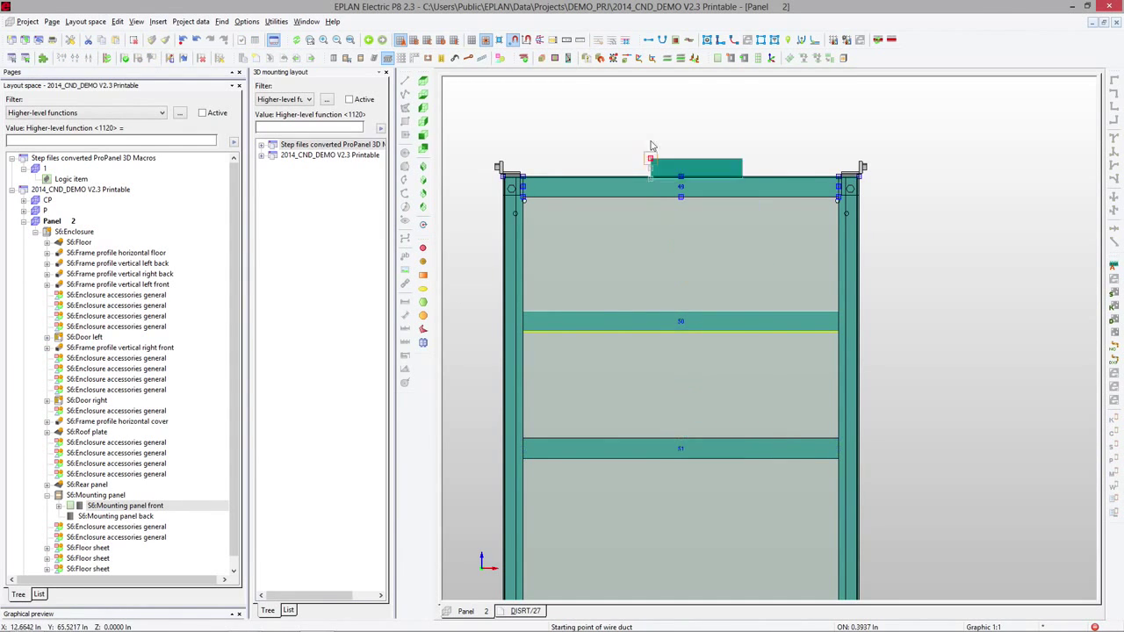
Insert TS 35_7,5 mounting rails between the side ducts, including one below cross member 50
{"action": "left_click", "coordinate": [158, 22]}
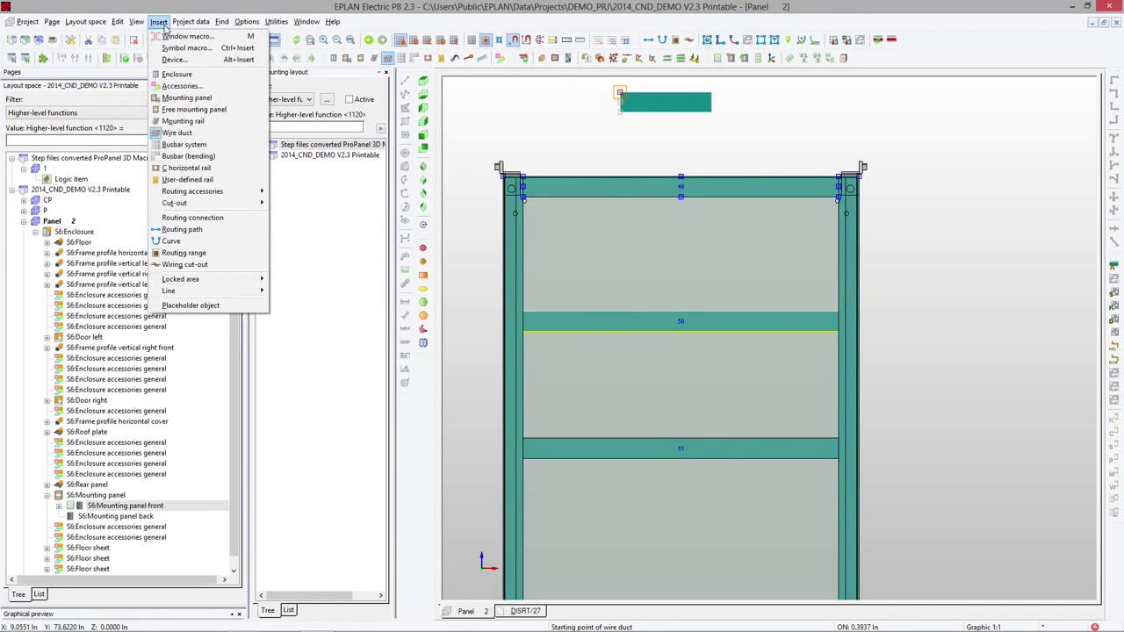
{"action": "left_click", "coordinate": [172, 121]}
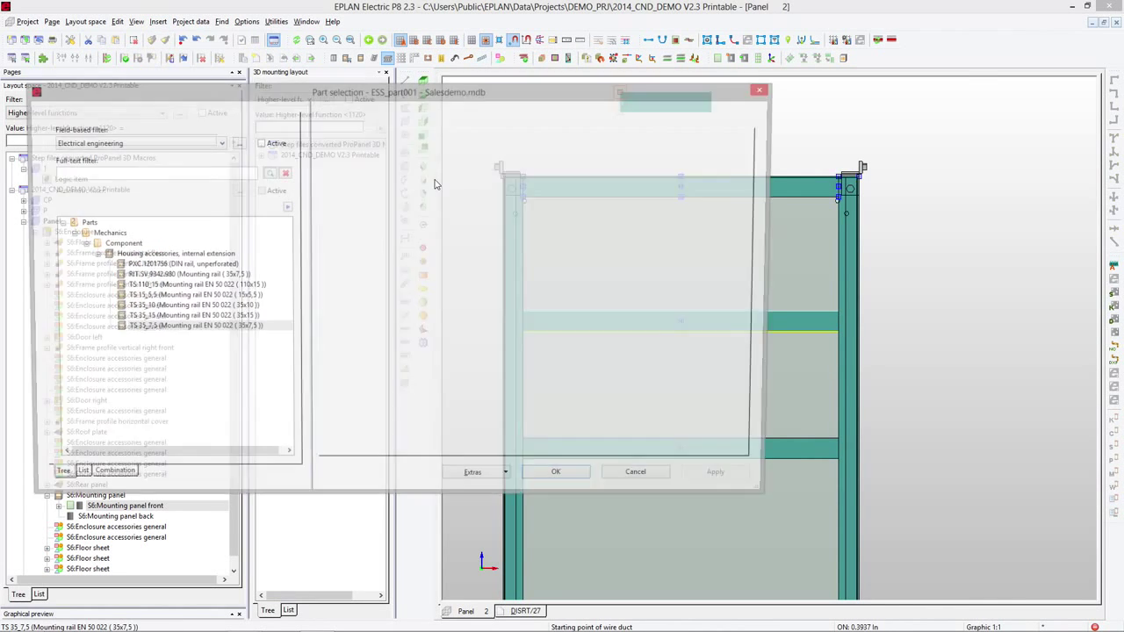
{"action": "left_click", "coordinate": [562, 480]}
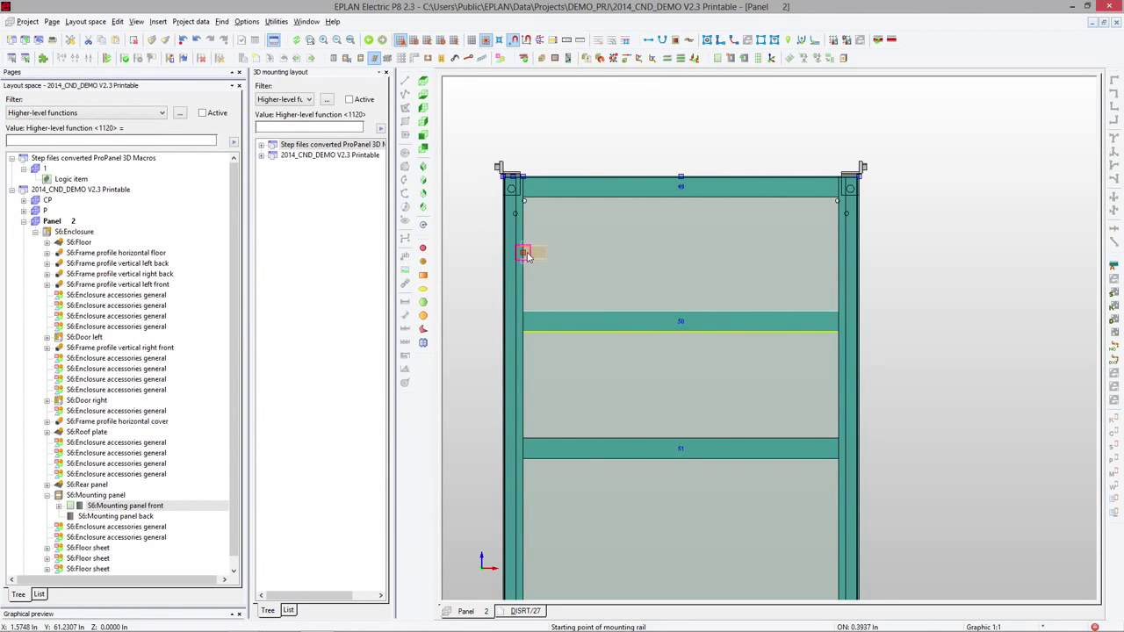
{"action": "left_click", "coordinate": [524, 255]}
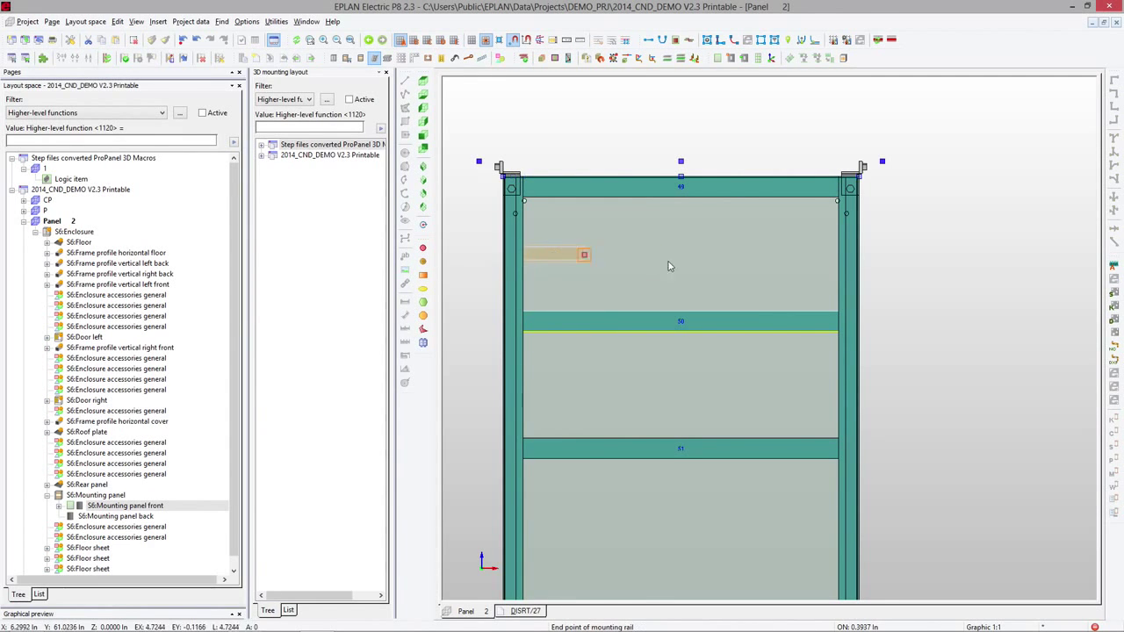
{"action": "left_click", "coordinate": [838, 262]}
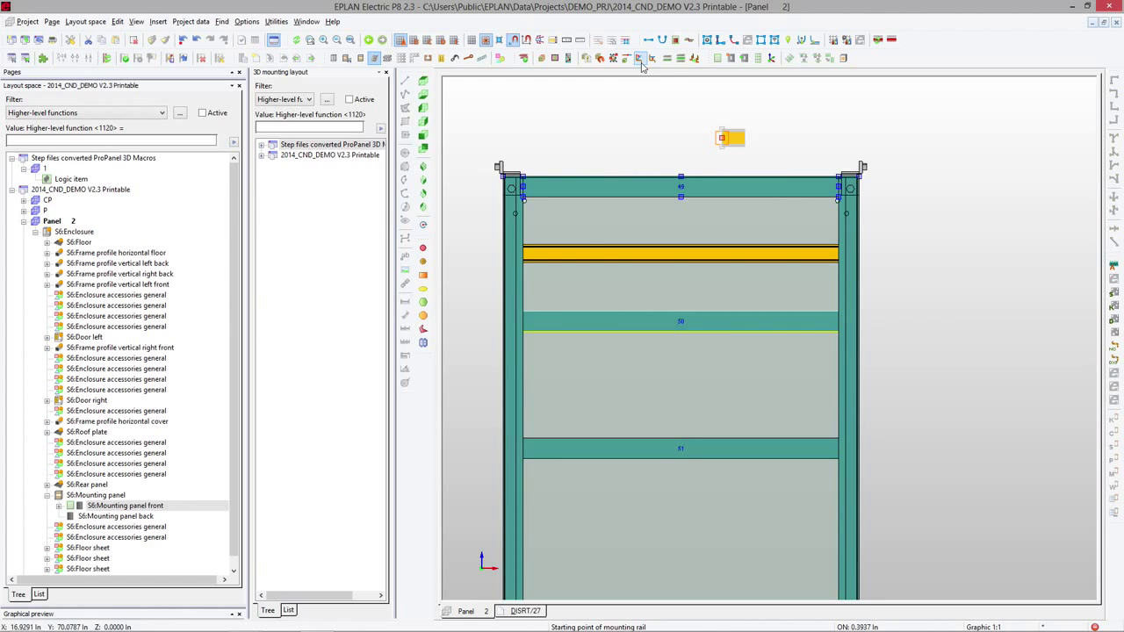
{"action": "left_click", "coordinate": [667, 59]}
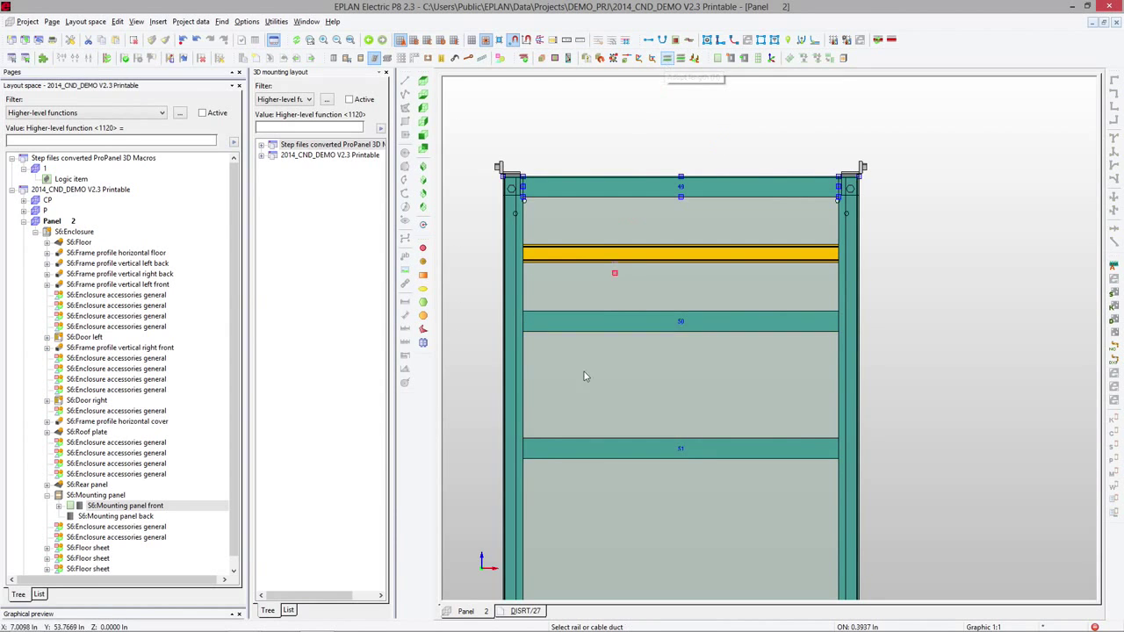
{"action": "left_click", "coordinate": [584, 327]}
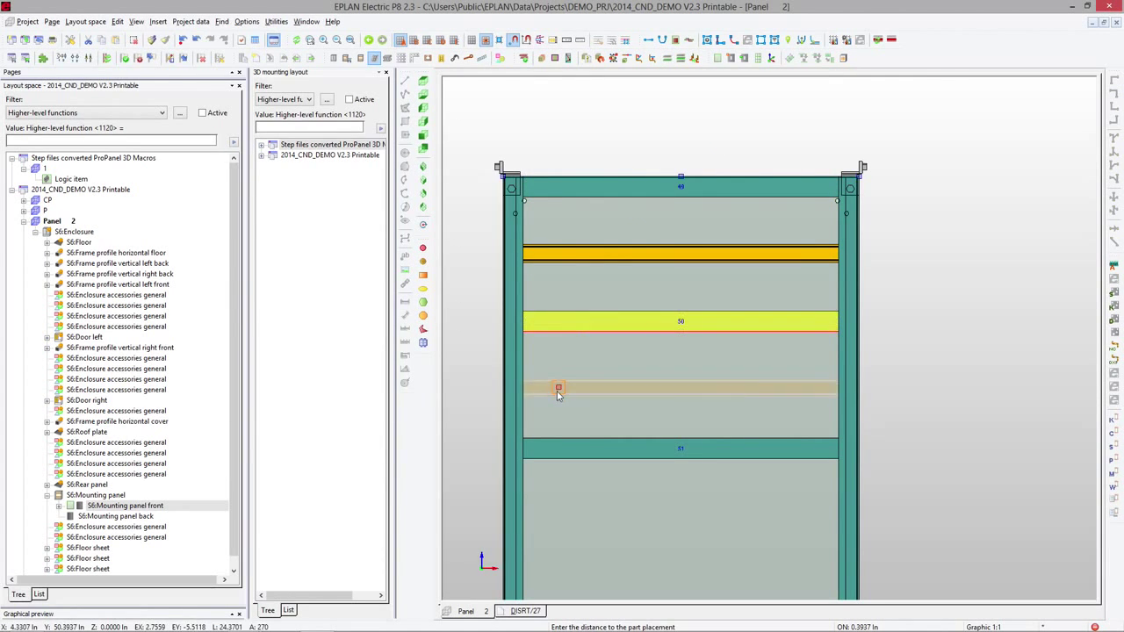
{"action": "left_click", "coordinate": [560, 384]}
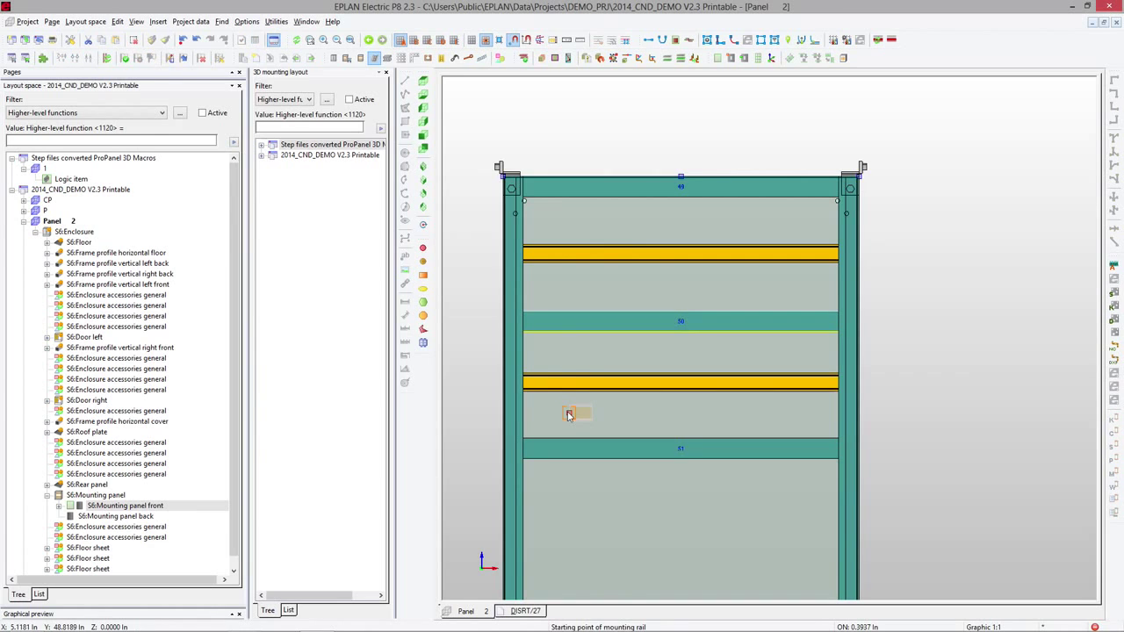
{"action": "key", "text": "Escape"}
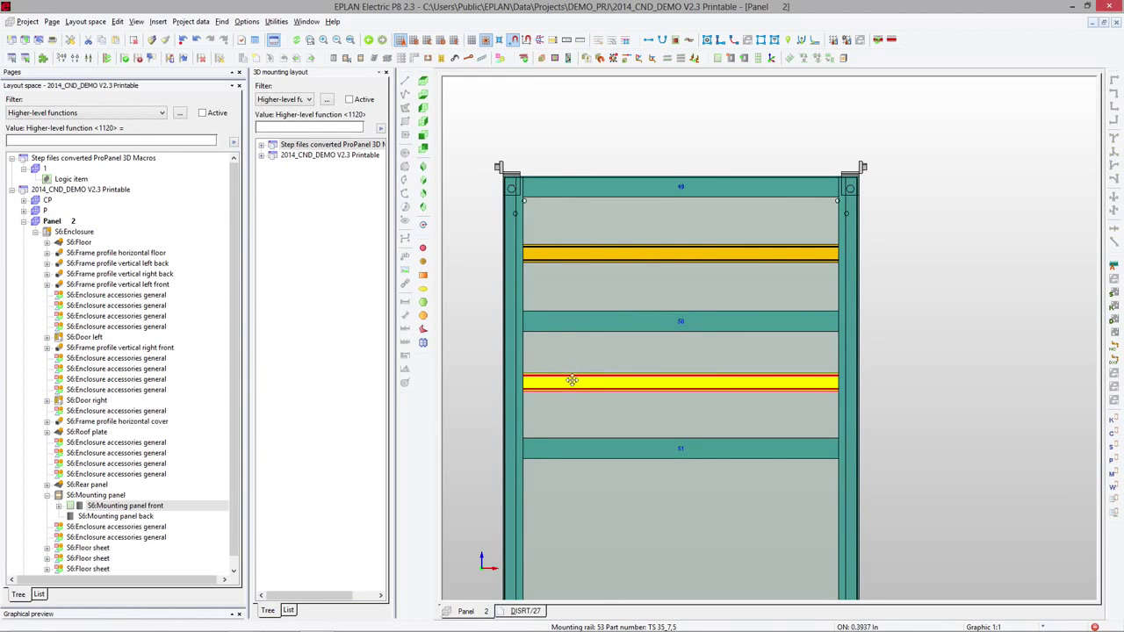
Duplicate the new rail once, placing the copy lower on the mounting panel
{"action": "right_click", "coordinate": [572, 380]}
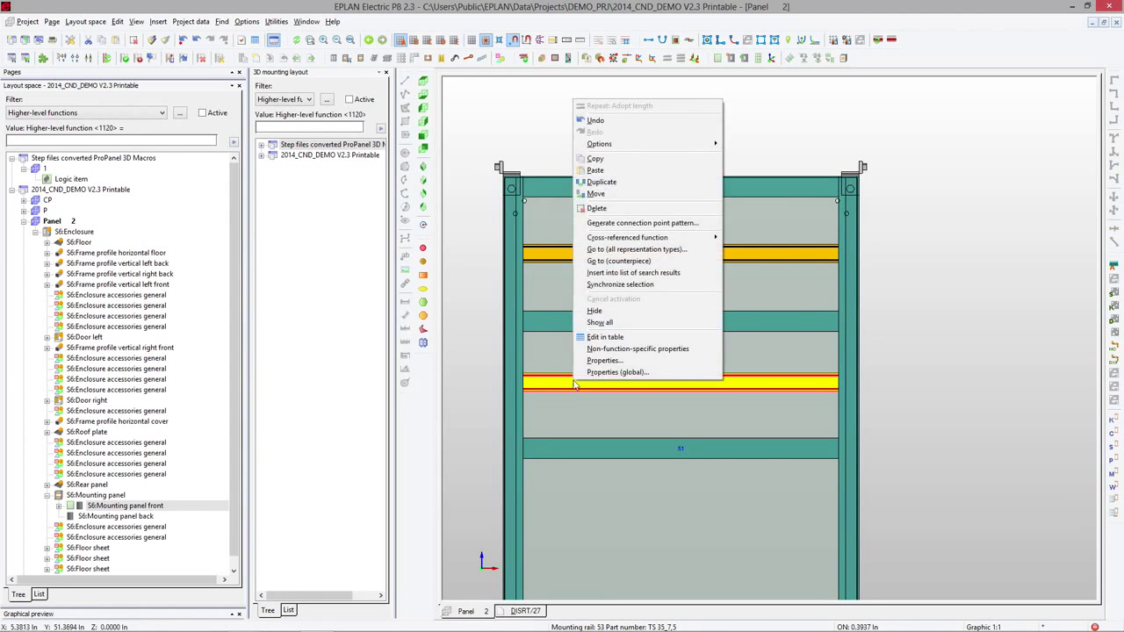
{"action": "left_click", "coordinate": [602, 183]}
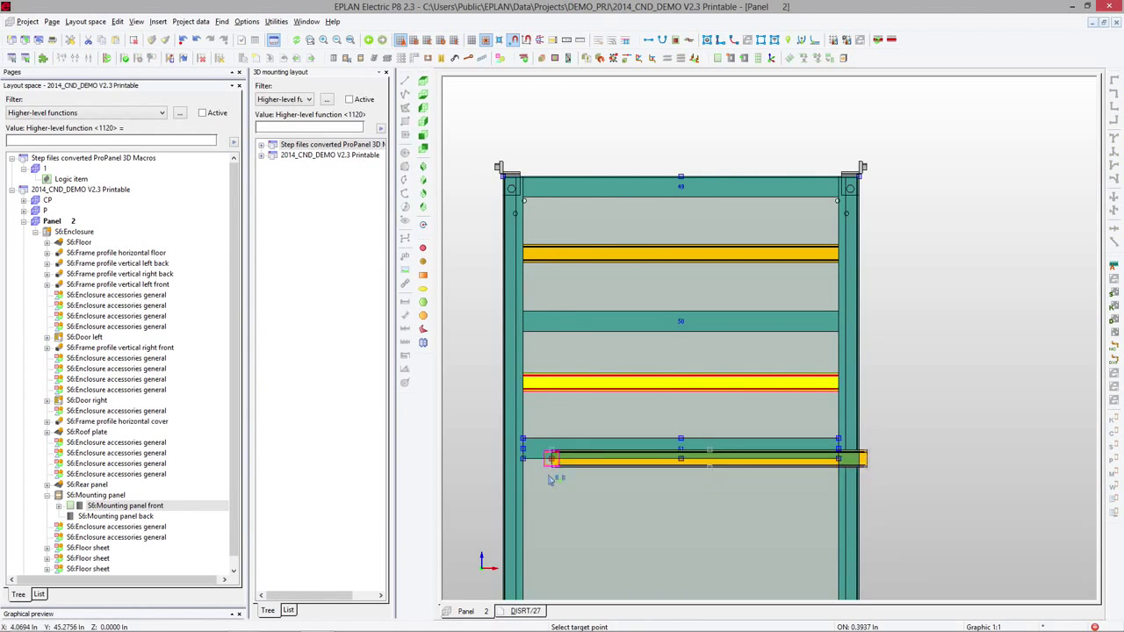
{"action": "left_click", "coordinate": [527, 525]}
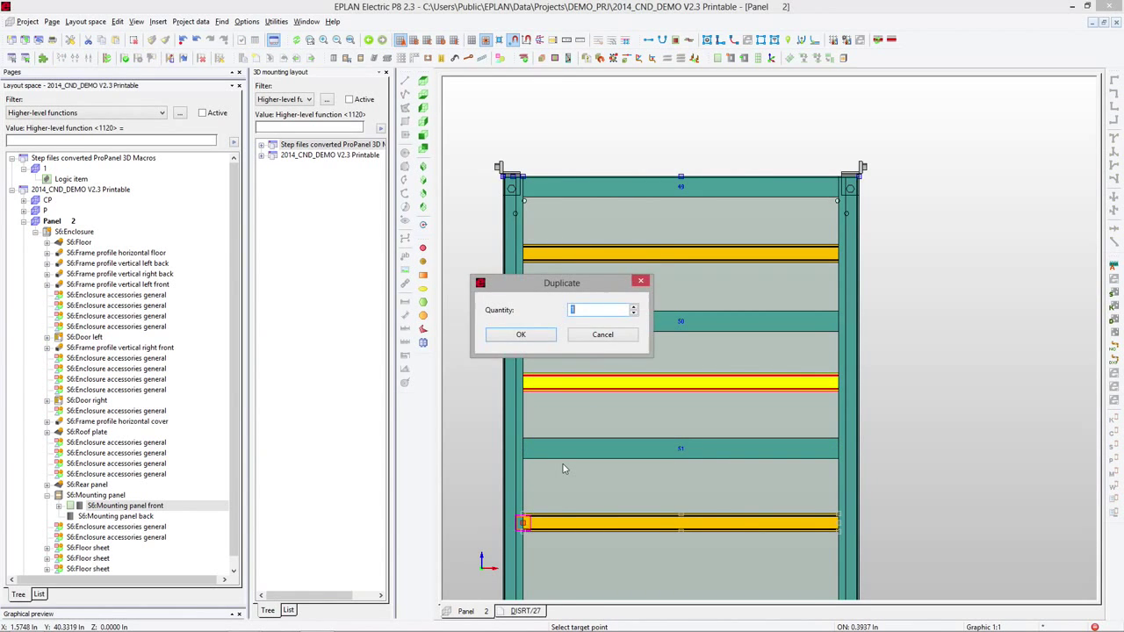
{"action": "key", "text": "Return"}
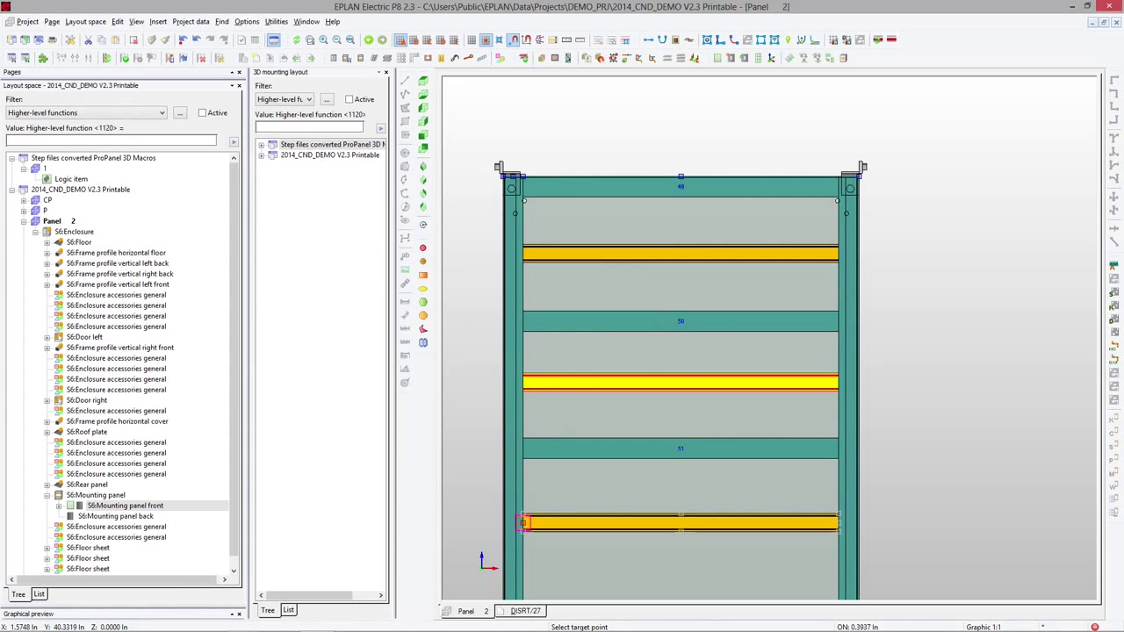
{"action": "key", "text": "Return"}
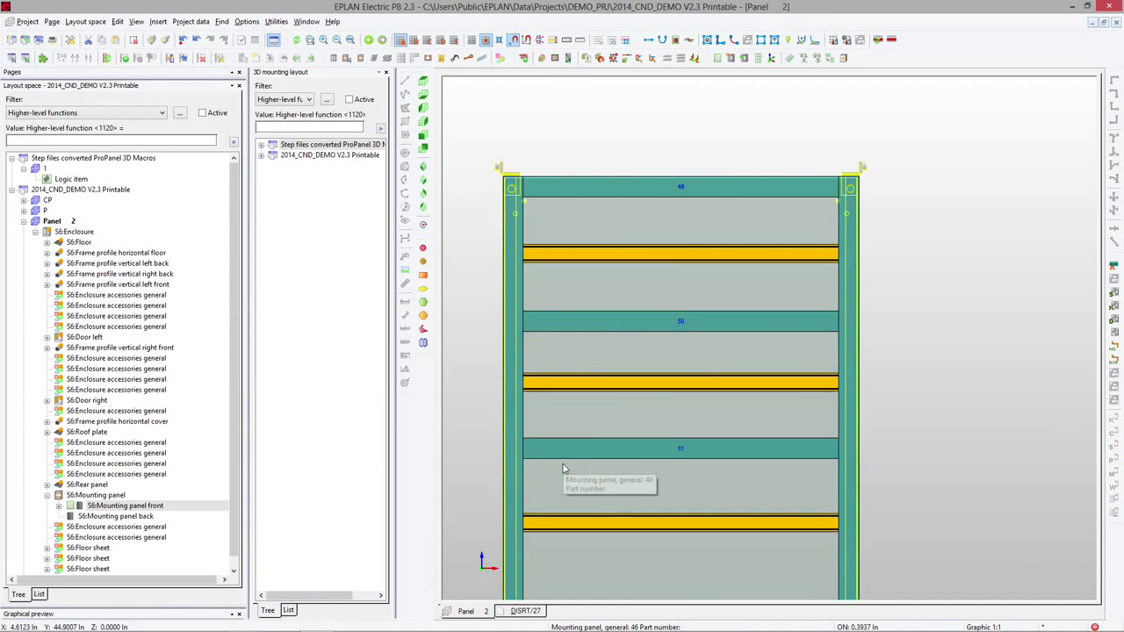
{"action": "scroll", "coordinate": [637, 294], "scroll_direction": "down", "scroll_amount": 3}
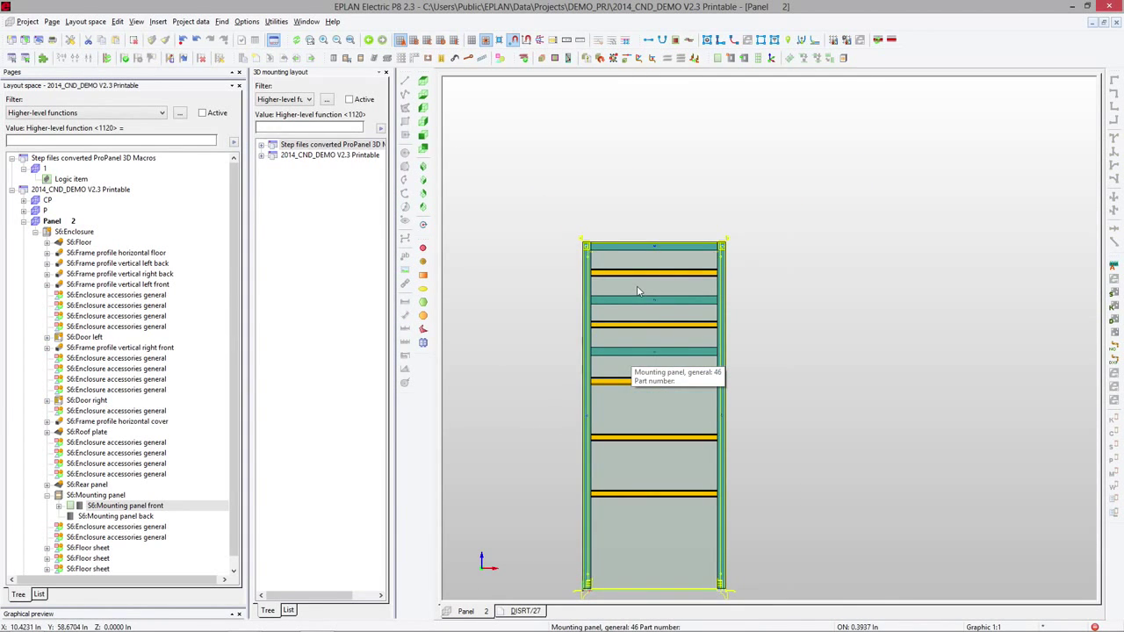
{"action": "scroll", "coordinate": [672, 283], "scroll_direction": "up", "scroll_amount": 2}
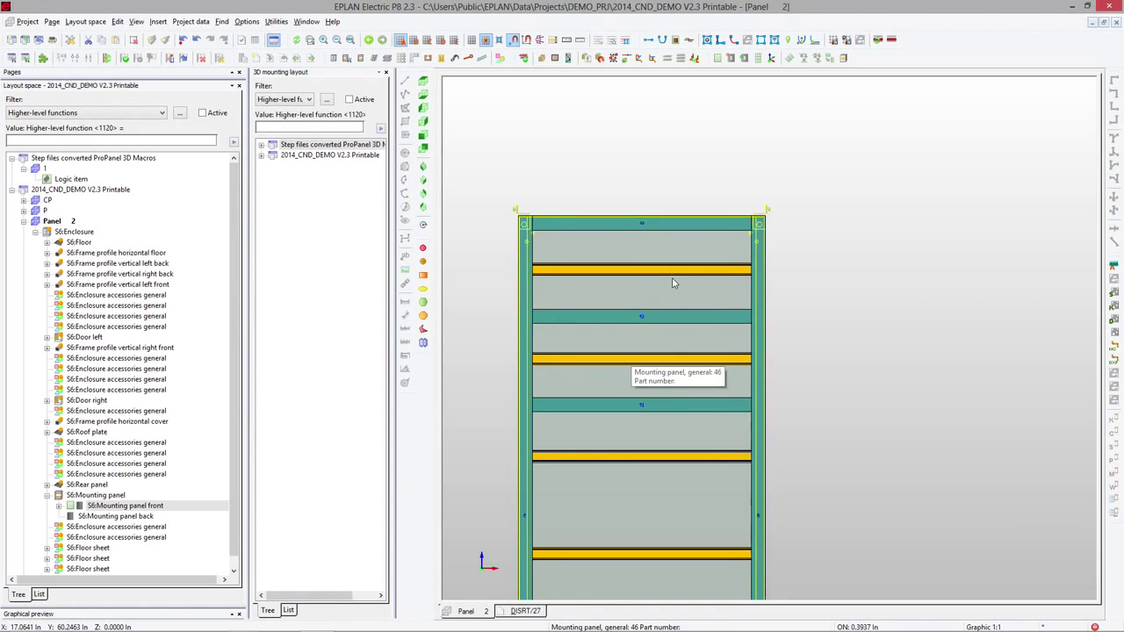
{"action": "scroll", "coordinate": [669, 271], "scroll_direction": "up", "scroll_amount": 2}
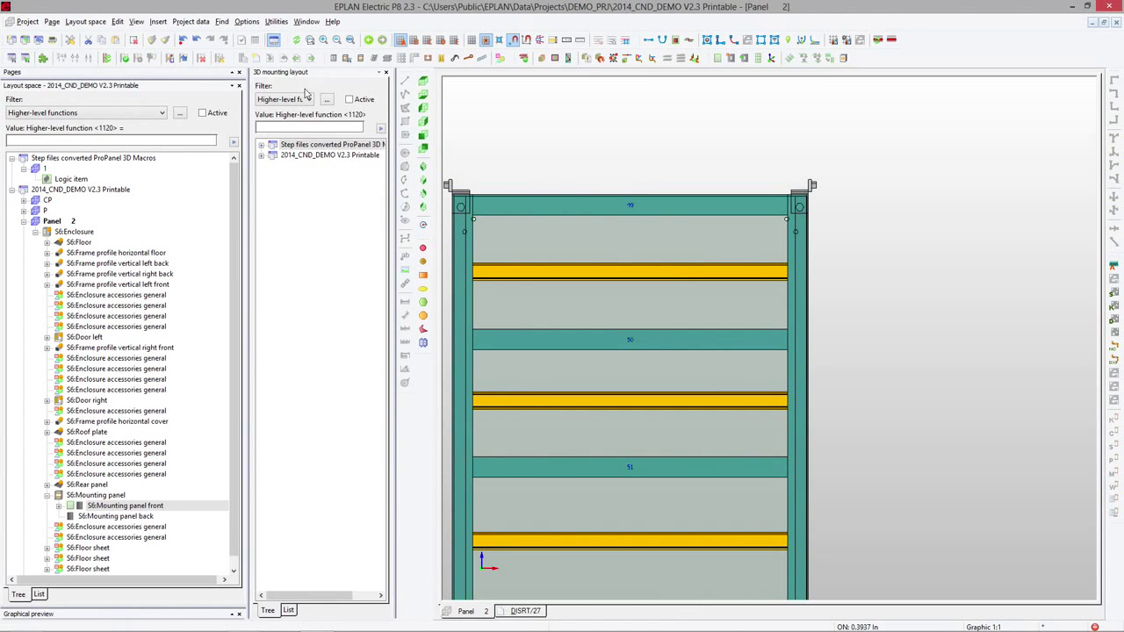
Drag relay CR5113, then CR5117 through CR5125, onto the rail below cross member 50
{"action": "left_click", "coordinate": [261, 156]}
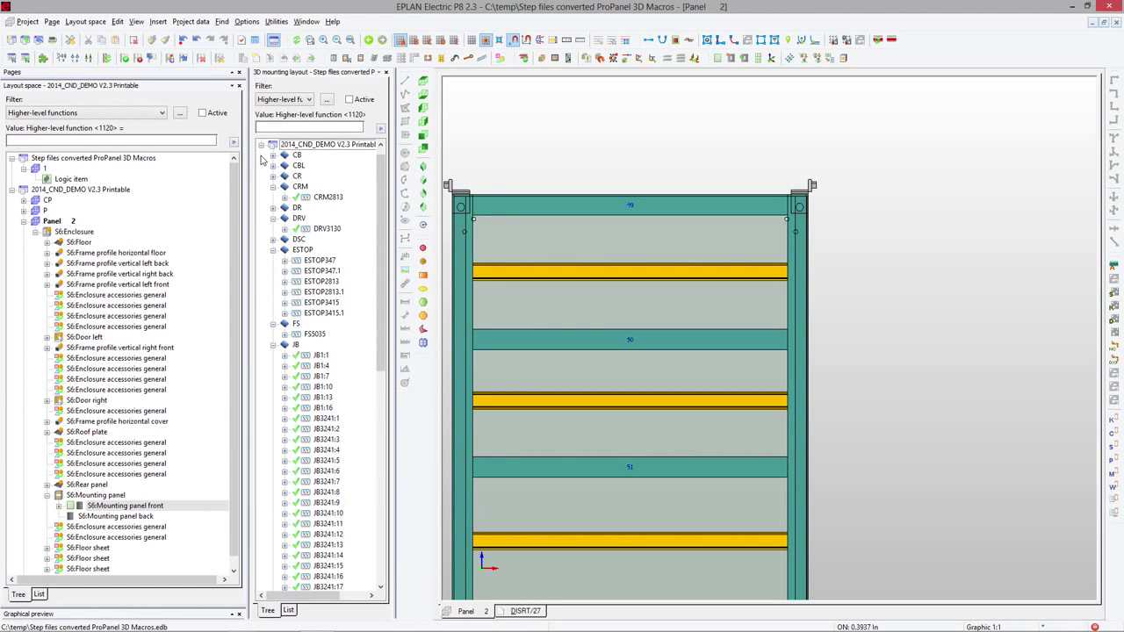
{"action": "left_click", "coordinate": [273, 176]}
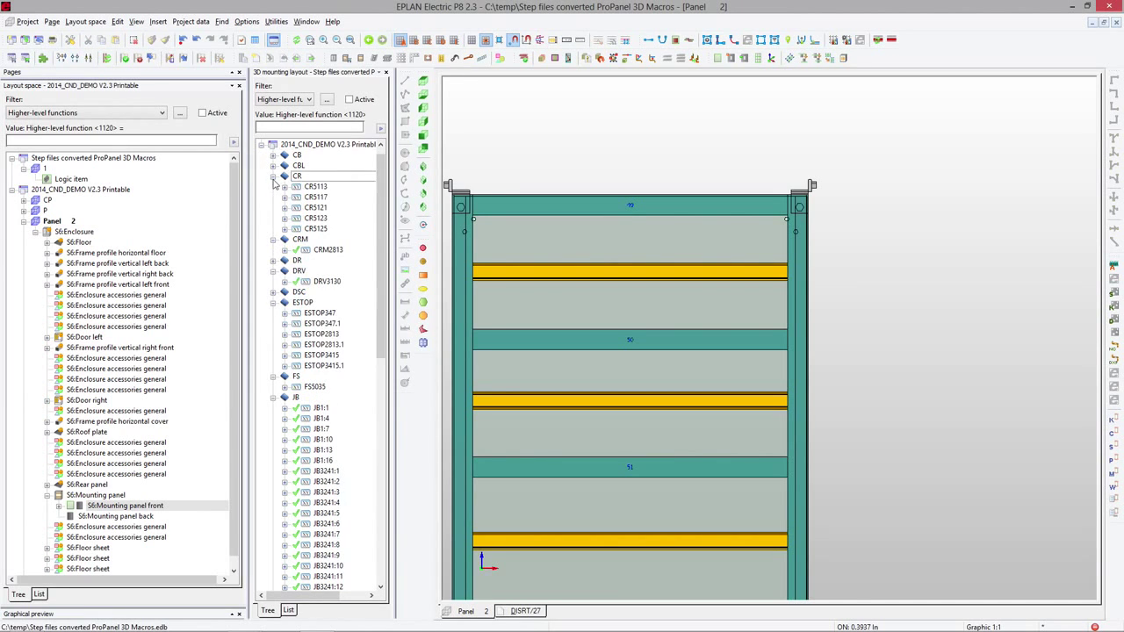
{"action": "left_click", "coordinate": [316, 187]}
{"action": "left_click", "coordinate": [318, 229], "text": "shift"}
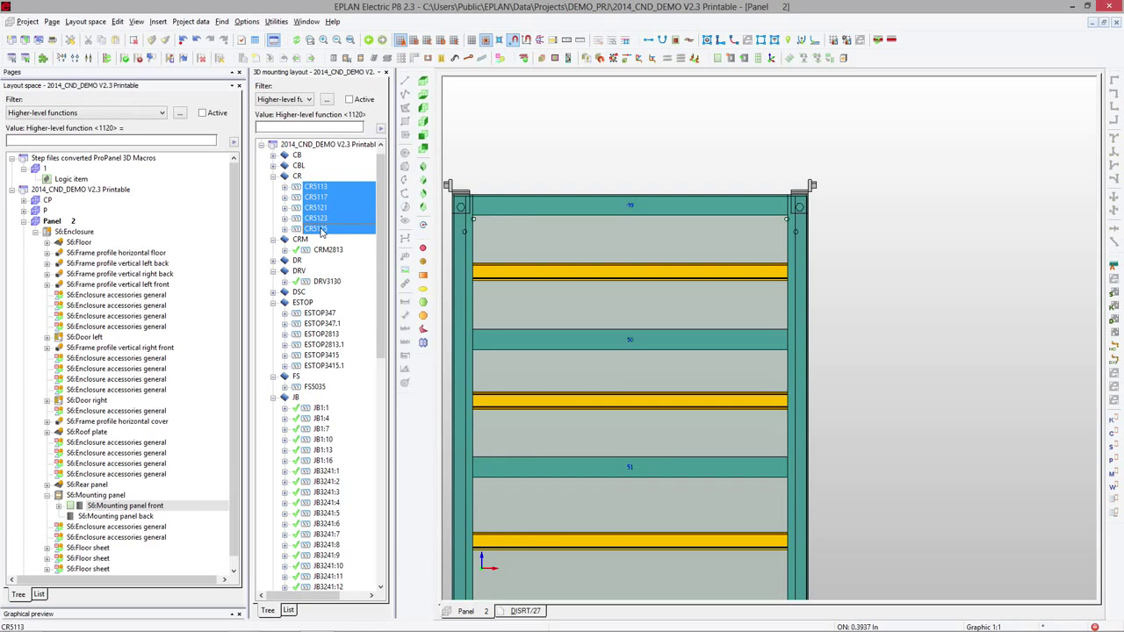
{"action": "left_click_drag", "start_coordinate": [318, 188], "coordinate": [498, 419]}
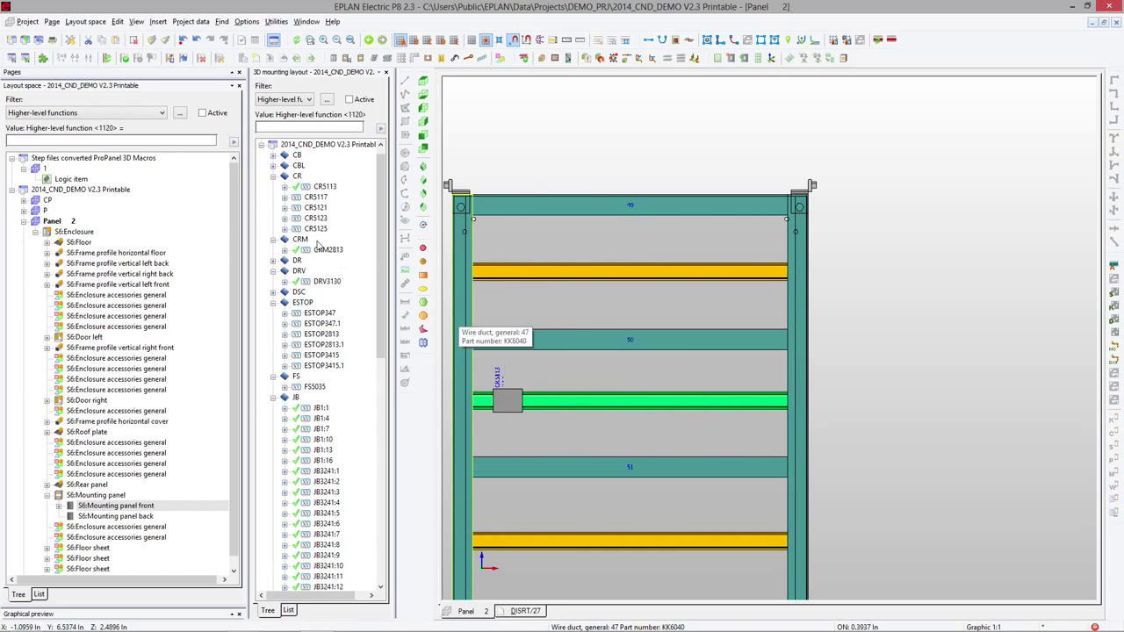
{"action": "left_click", "coordinate": [321, 199]}
{"action": "left_click", "coordinate": [318, 230], "text": "shift"}
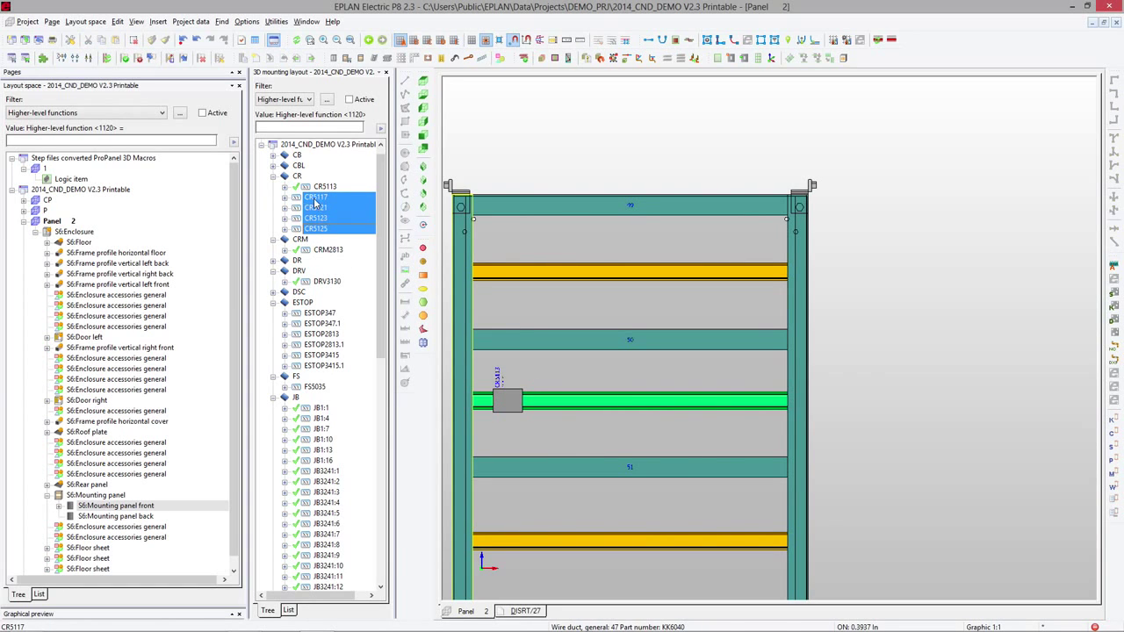
{"action": "left_click_drag", "start_coordinate": [316, 201], "coordinate": [527, 401]}
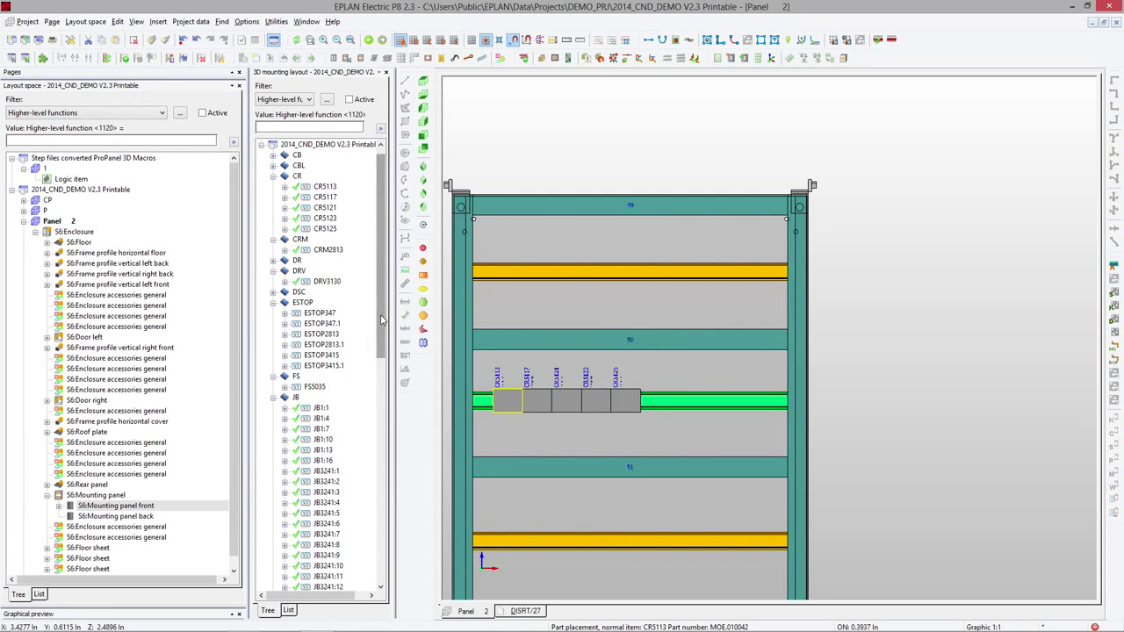
{"action": "left_click_drag", "start_coordinate": [382, 320], "coordinate": [373, 299]}
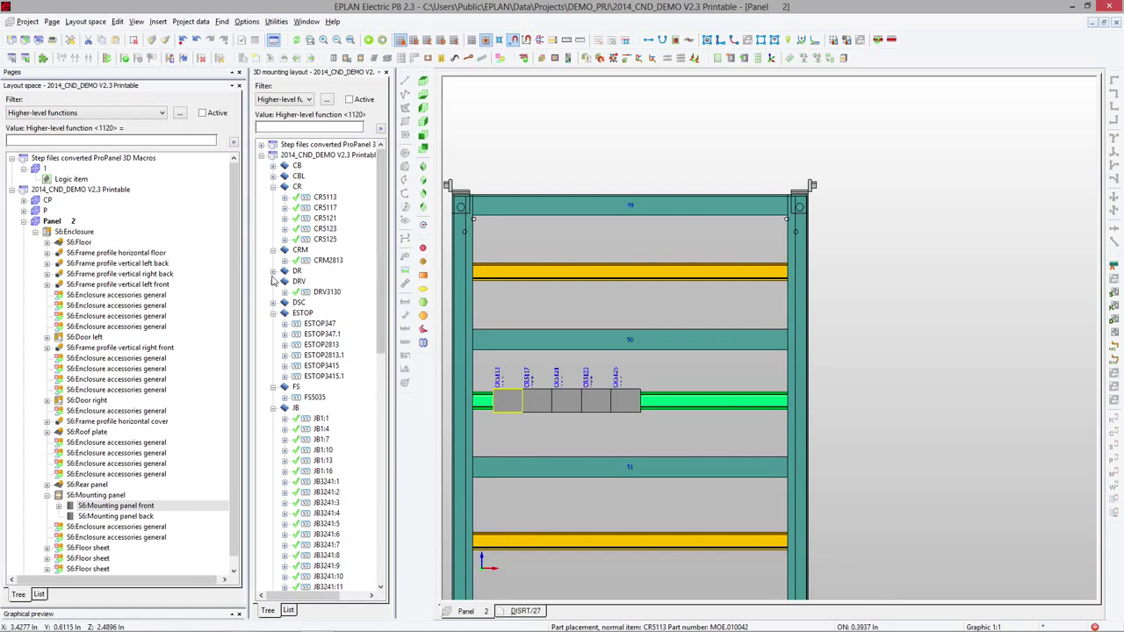
Place breaker CB2967 on the rail to the right of the relays
{"action": "left_click", "coordinate": [273, 303]}
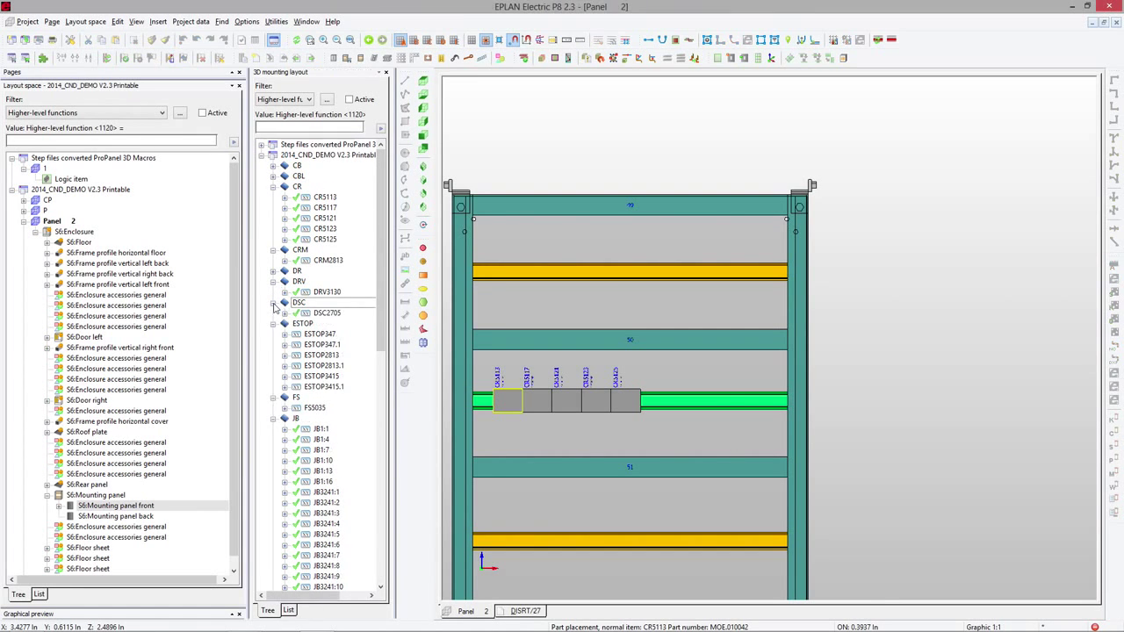
{"action": "key", "text": "Up"}
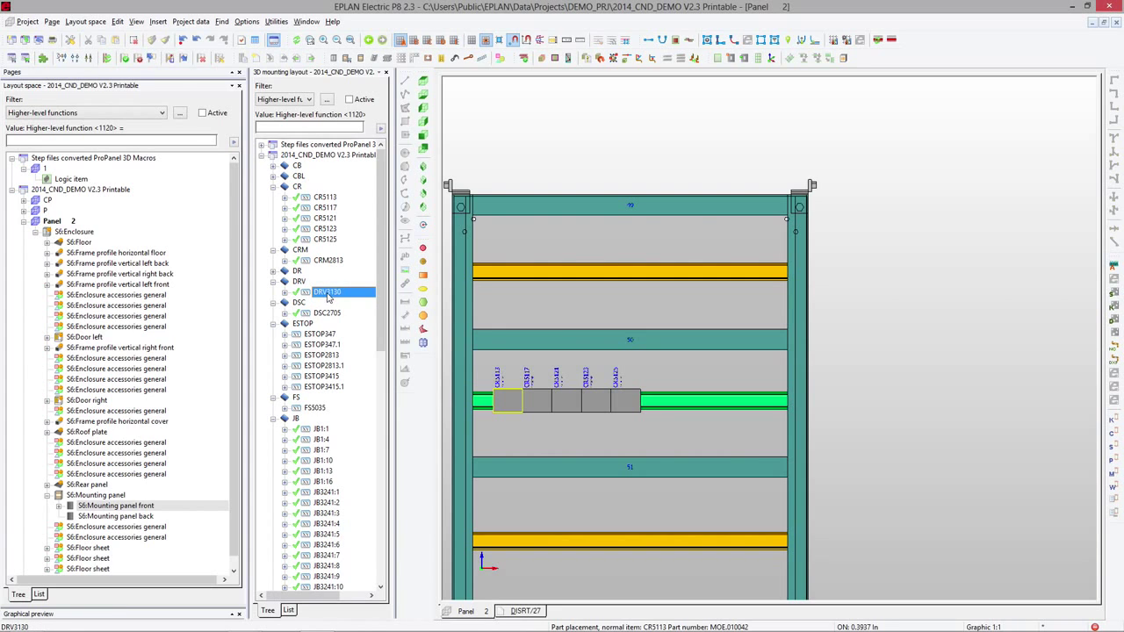
{"action": "left_click", "coordinate": [273, 166]}
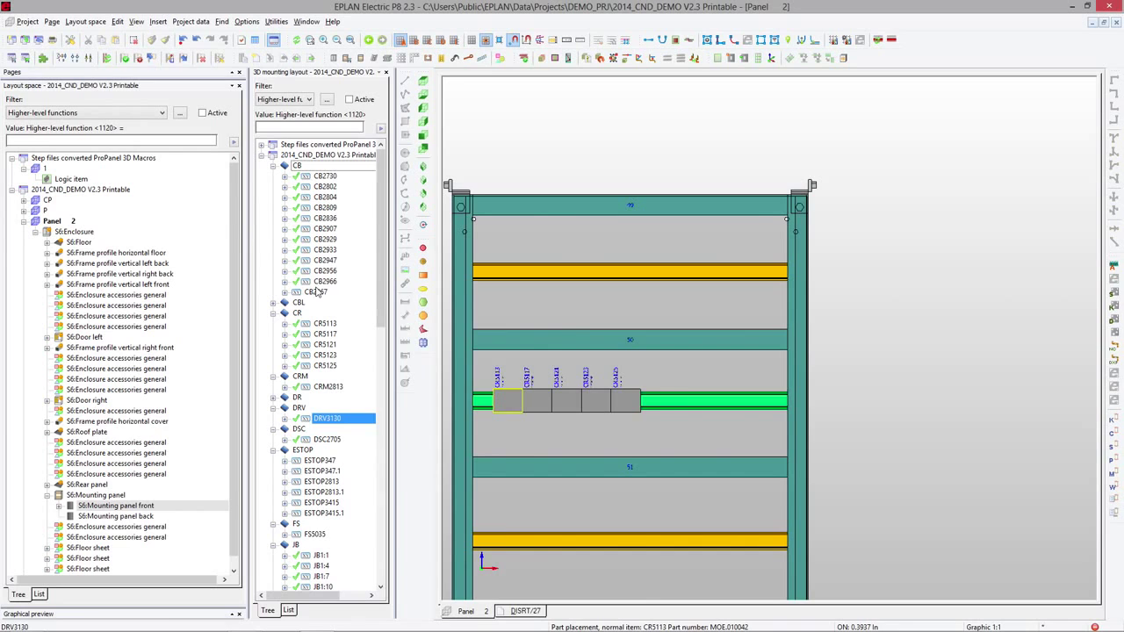
{"action": "left_click_drag", "start_coordinate": [318, 293], "coordinate": [658, 402]}
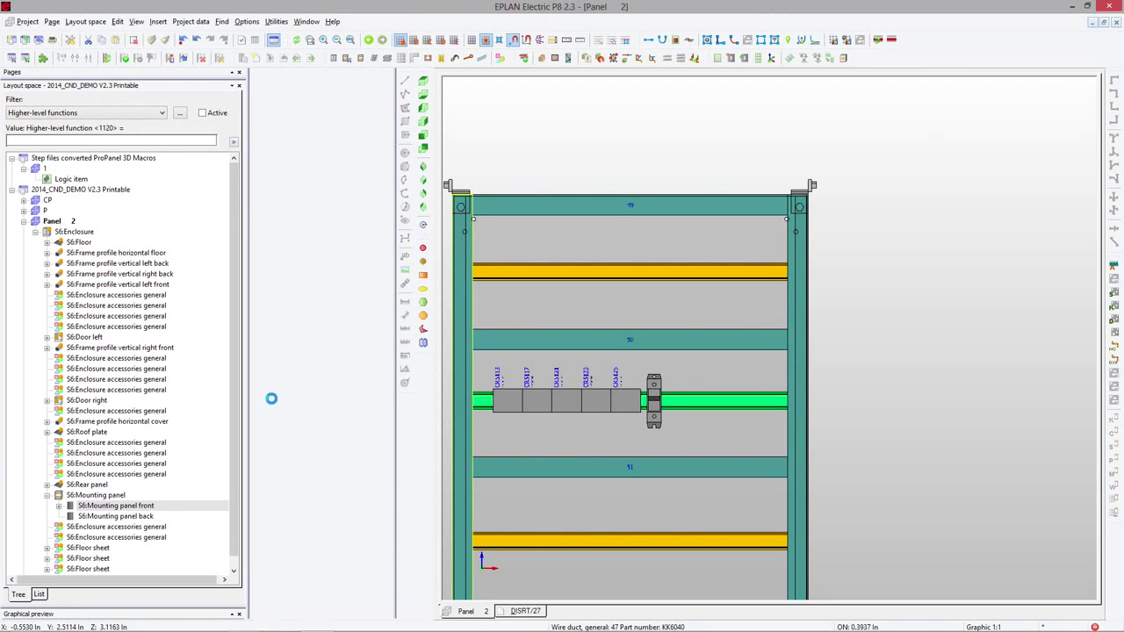
Place the DR3030 PowerFlex drive near the bottom of the mounting panel
{"action": "left_click", "coordinate": [272, 402]}
{"action": "left_click", "coordinate": [314, 409]}
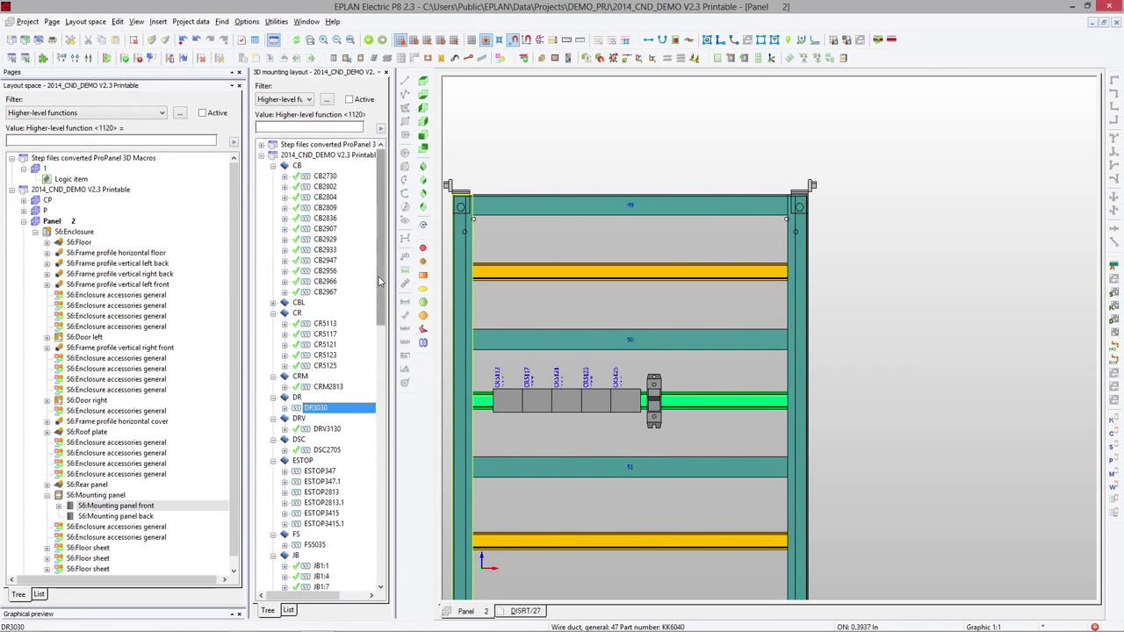
{"action": "left_click_drag", "start_coordinate": [381, 272], "coordinate": [378, 353]}
{"action": "left_click_drag", "start_coordinate": [319, 233], "coordinate": [552, 504]}
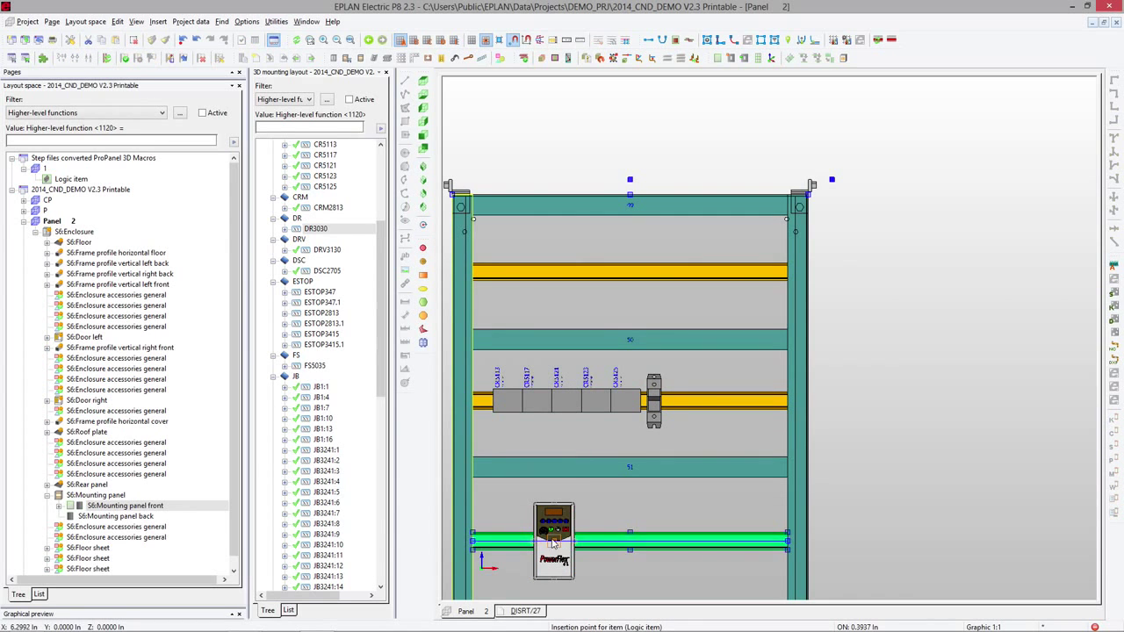
{"action": "scroll", "coordinate": [621, 272], "scroll_direction": "down", "scroll_amount": 3}
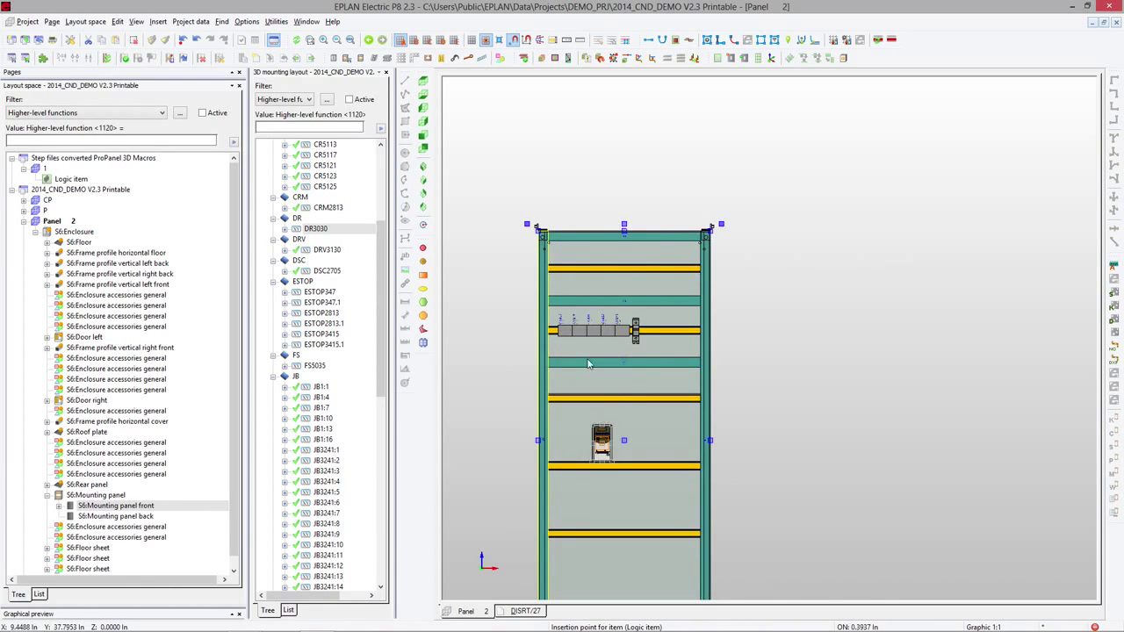
{"action": "scroll", "coordinate": [605, 303], "scroll_direction": "down", "scroll_amount": 3}
{"action": "scroll", "coordinate": [586, 527], "scroll_direction": "up", "scroll_amount": 2}
{"action": "scroll", "coordinate": [589, 530], "scroll_direction": "up", "scroll_amount": 2}
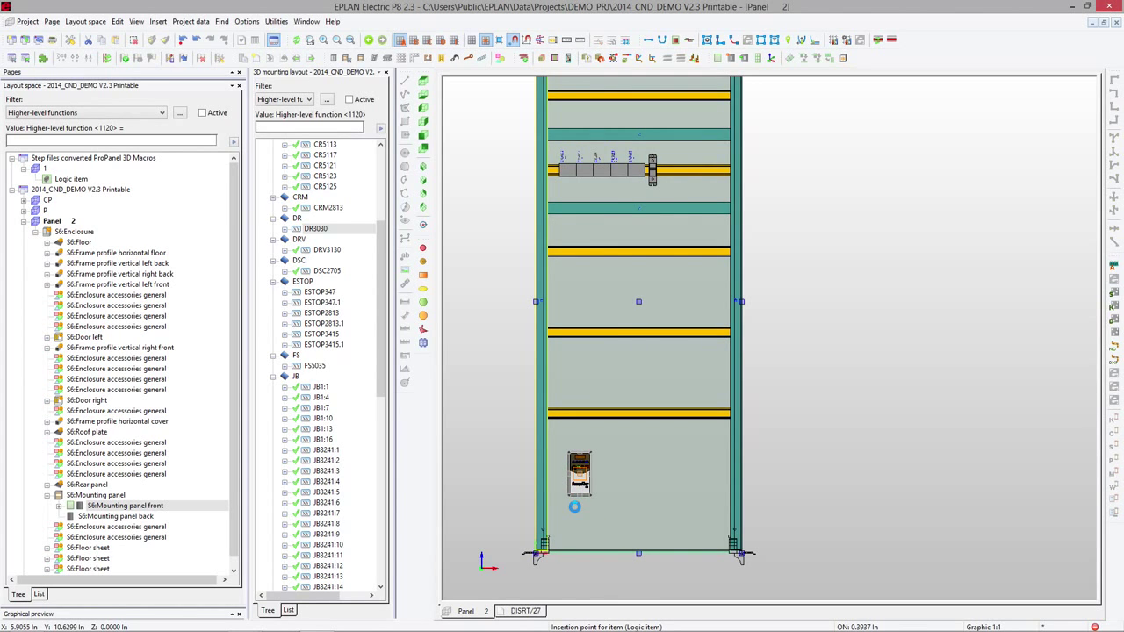
{"action": "left_click", "coordinate": [574, 507]}
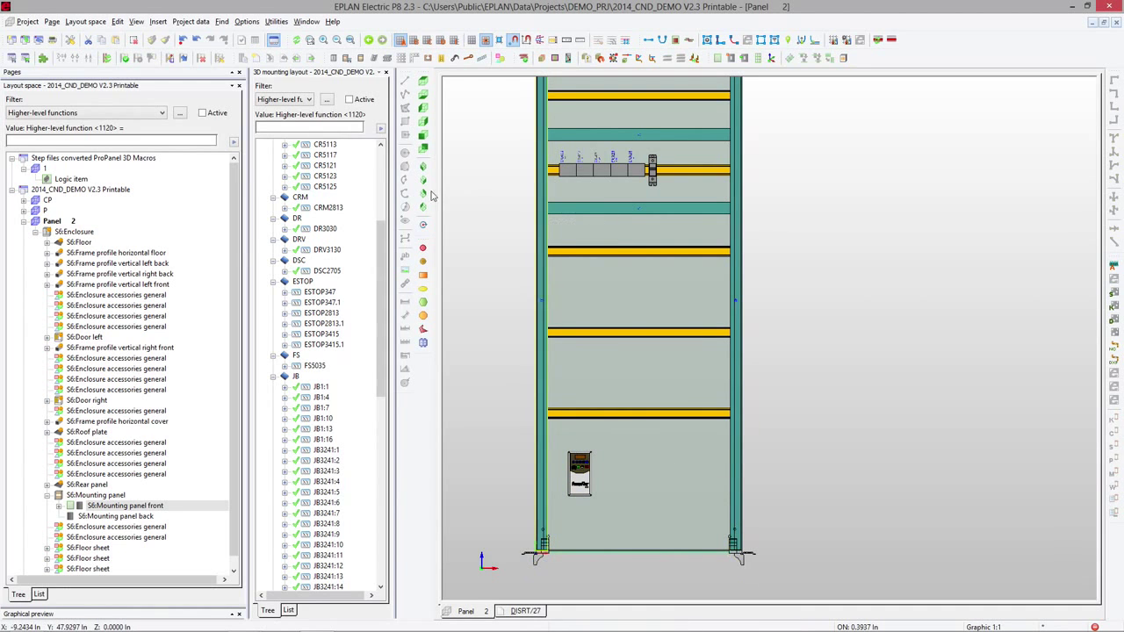
{"action": "left_click_drag", "start_coordinate": [378, 243], "coordinate": [389, 170]}
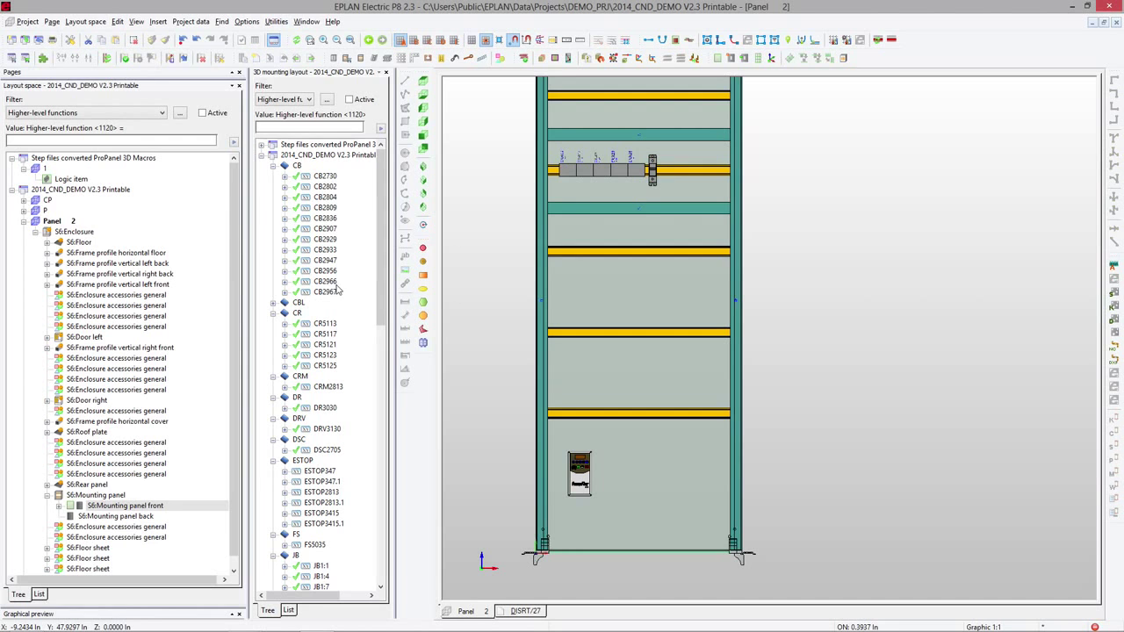
Insert MURR.85200 power supplies from the parts catalogue, checking mounting data, onto the rail
{"action": "left_click", "coordinate": [158, 21]}
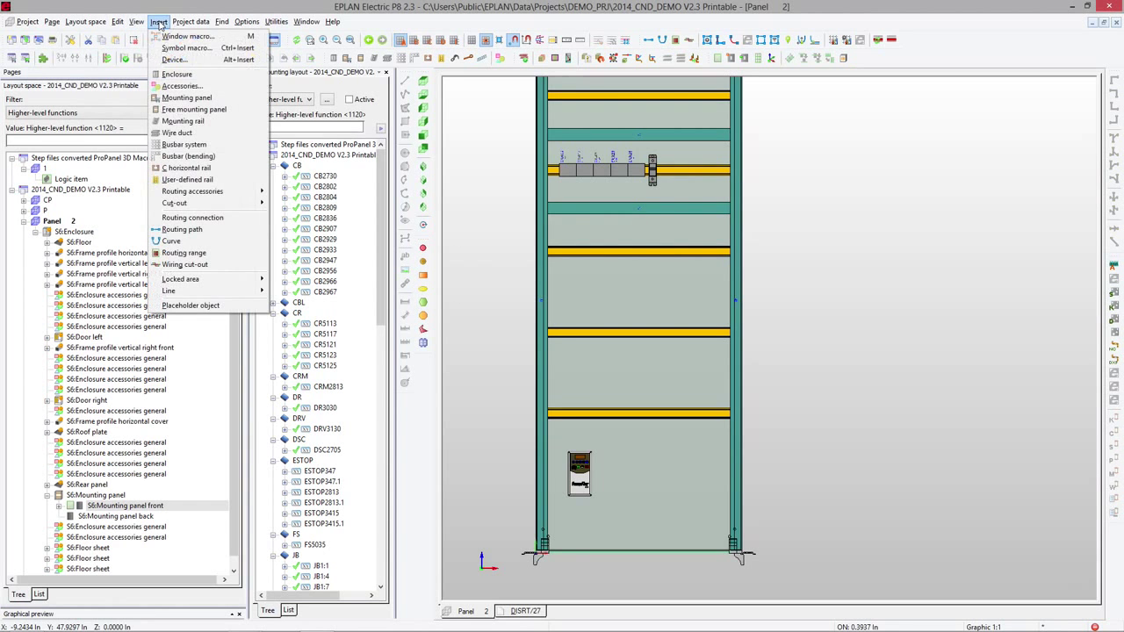
{"action": "left_click", "coordinate": [167, 60]}
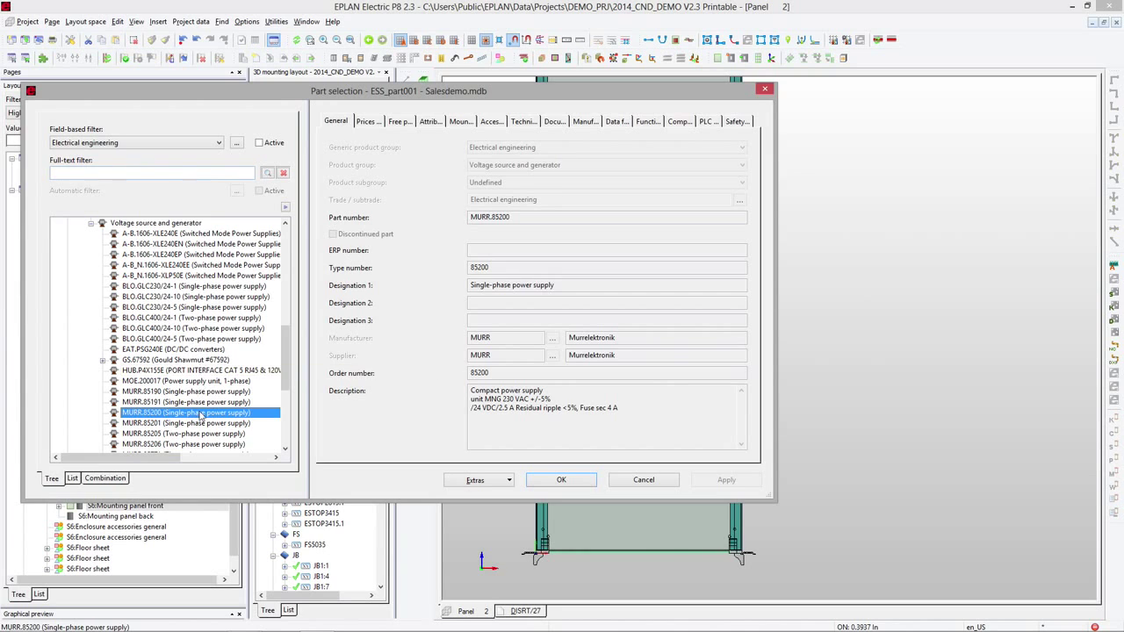
{"action": "left_click", "coordinate": [460, 121]}
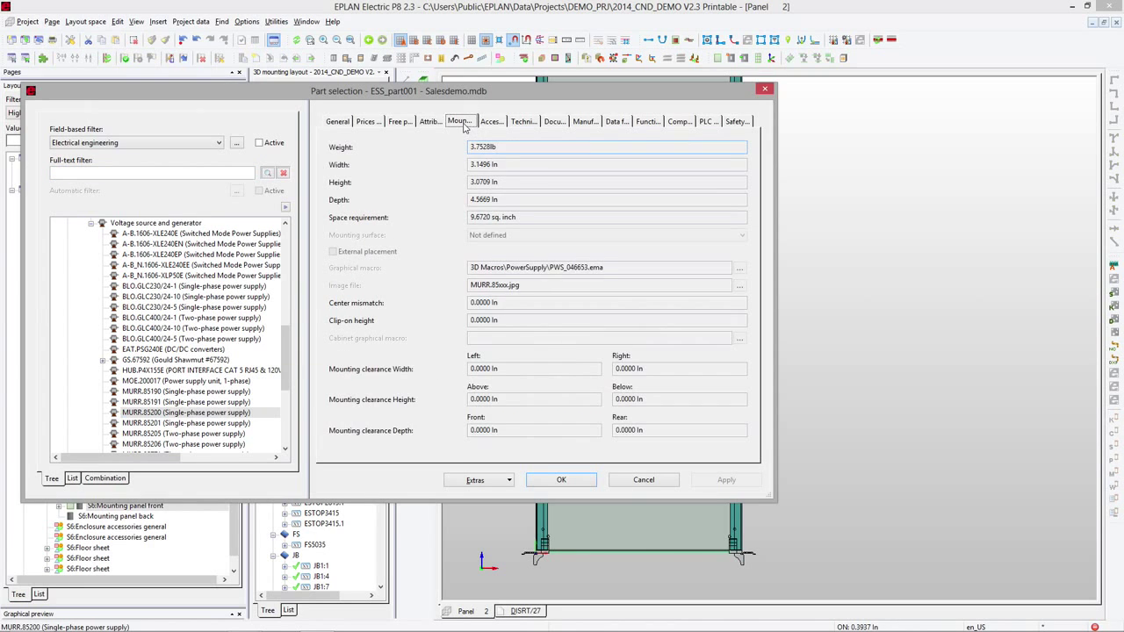
{"action": "left_click_drag", "start_coordinate": [616, 268], "coordinate": [454, 276]}
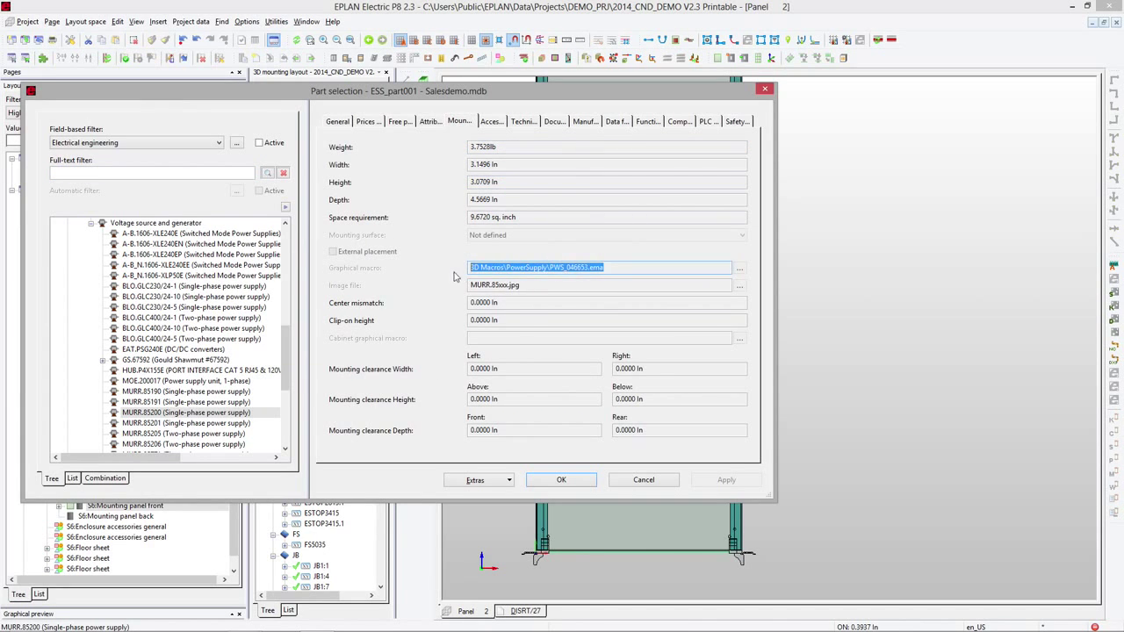
{"action": "left_click", "coordinate": [246, 413]}
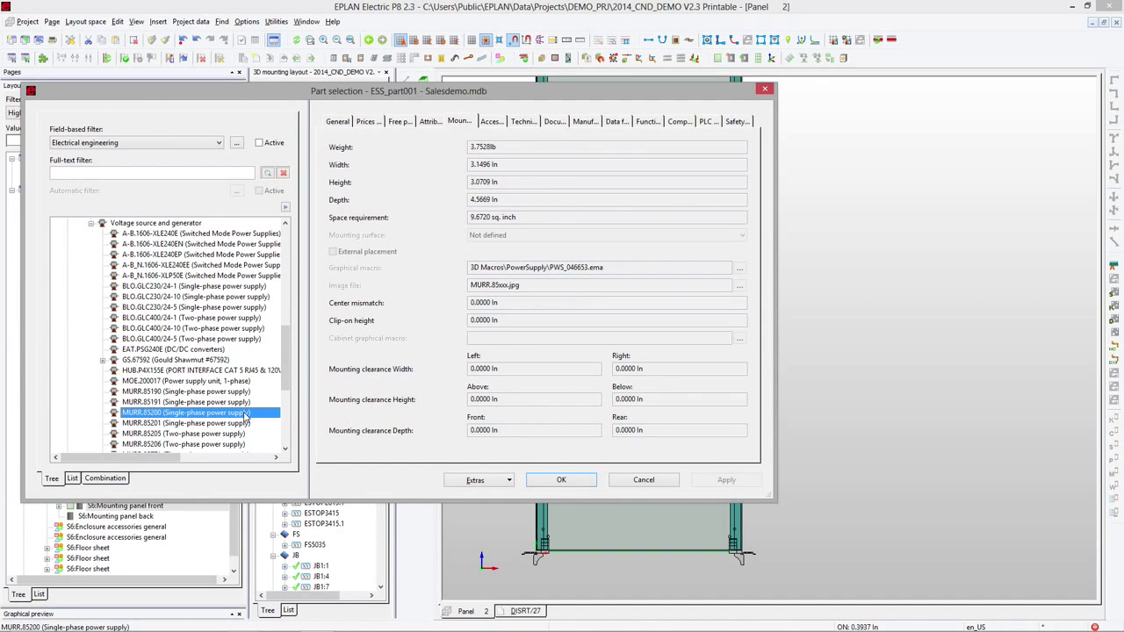
{"action": "left_click", "coordinate": [553, 479]}
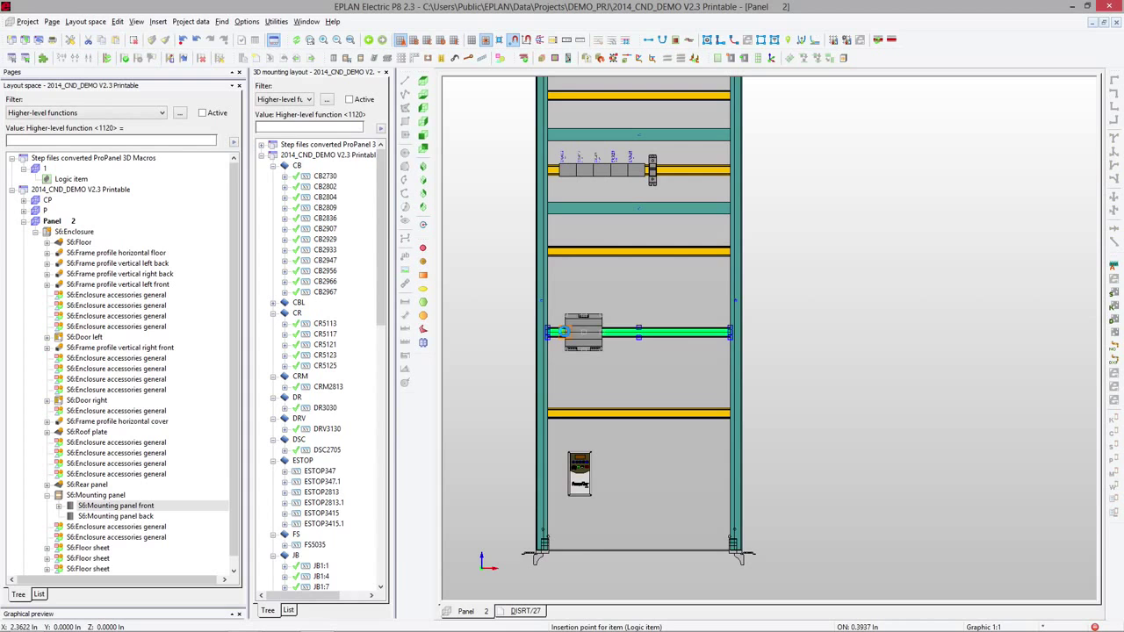
{"action": "left_click", "coordinate": [562, 332]}
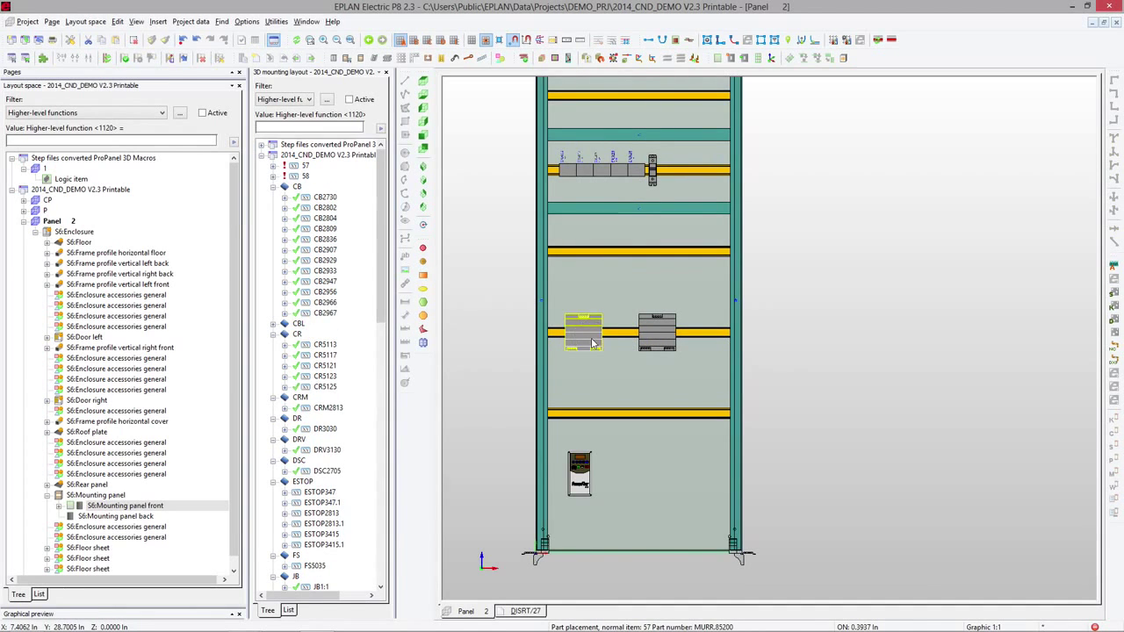
Designate the two power supplies PWS100 and PWS200
{"action": "double_click", "coordinate": [593, 342]}
{"action": "type", "text": "PW"}
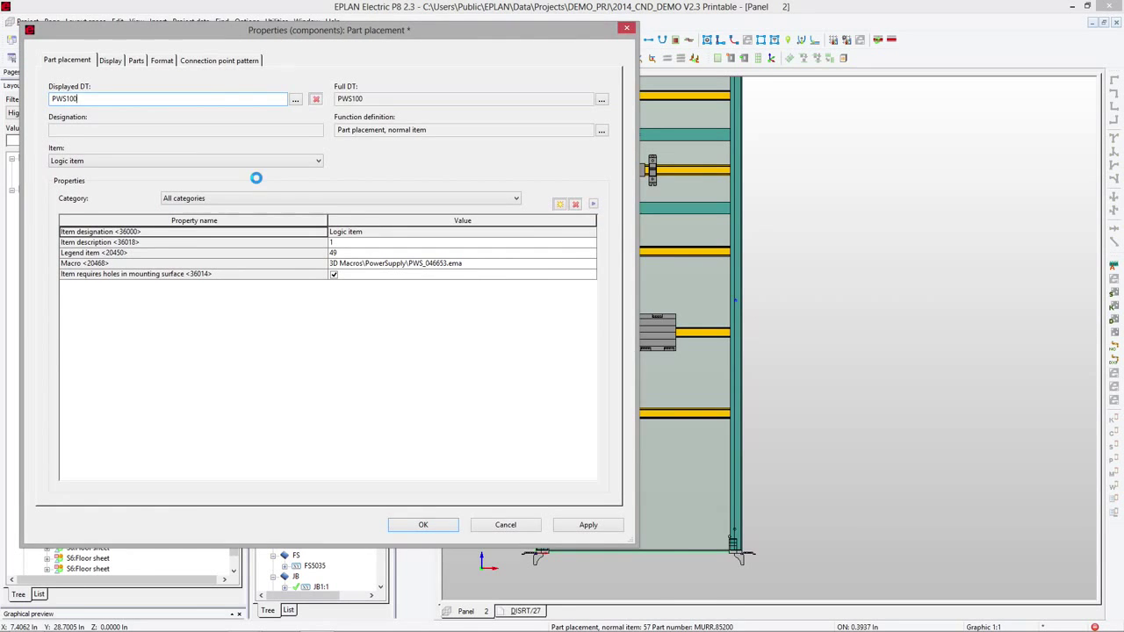
{"action": "type", "text": "S100"}
{"action": "key", "text": "Return"}
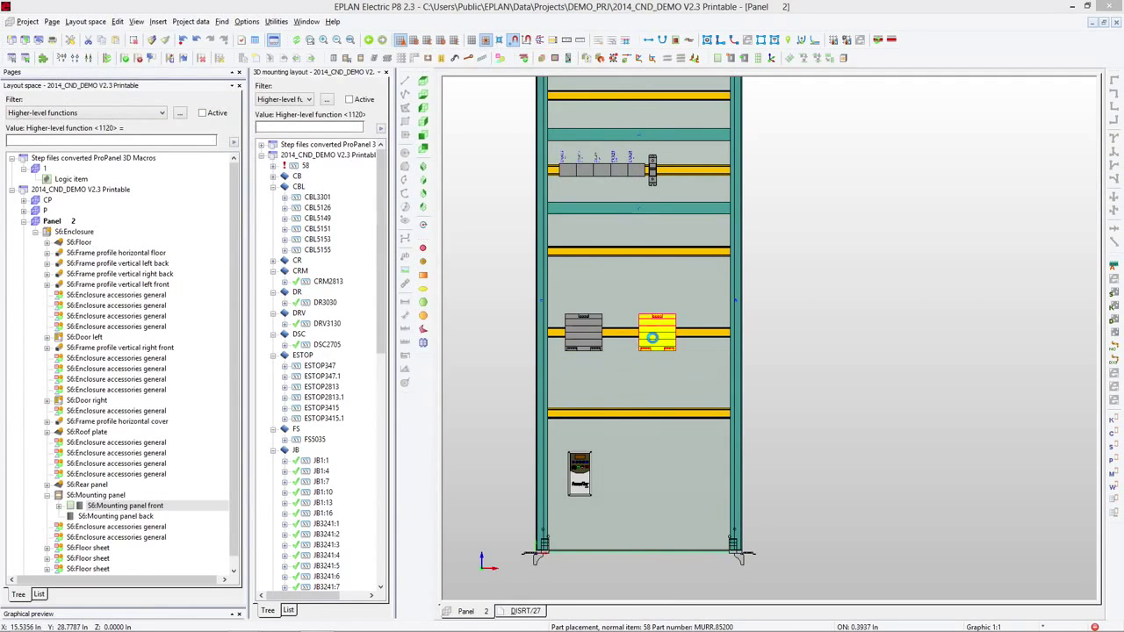
{"action": "double_click", "coordinate": [651, 338]}
{"action": "type", "text": "PWS200"}
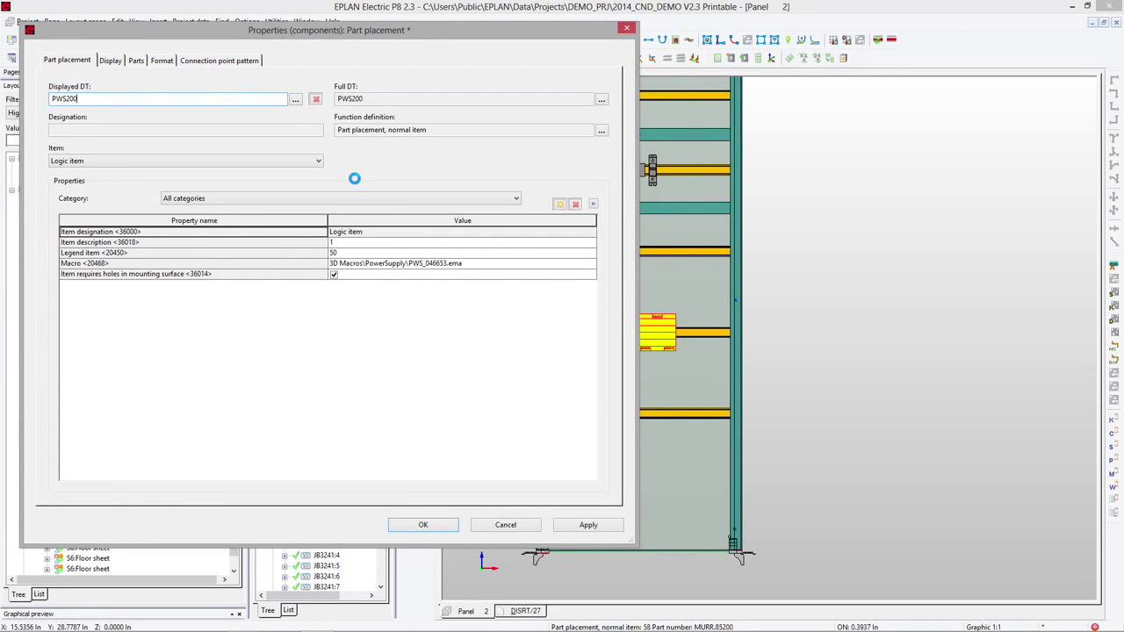
{"action": "key", "text": "Return"}
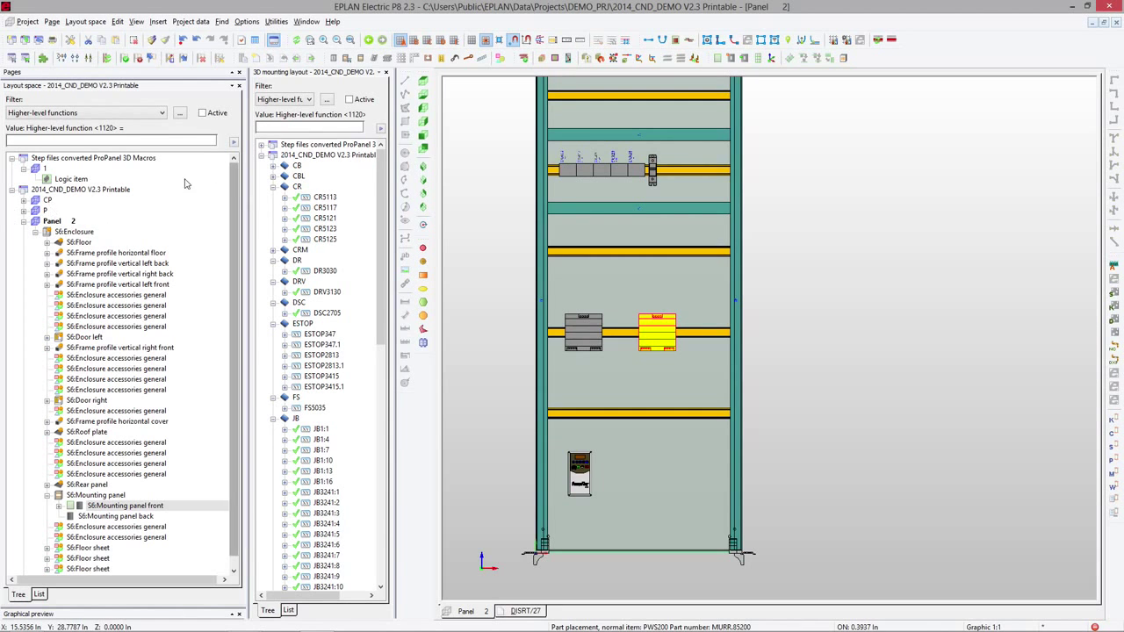
Open page 27 POWER with the devices navigator and pick the converter symbol
{"action": "left_click", "coordinate": [231, 73]}
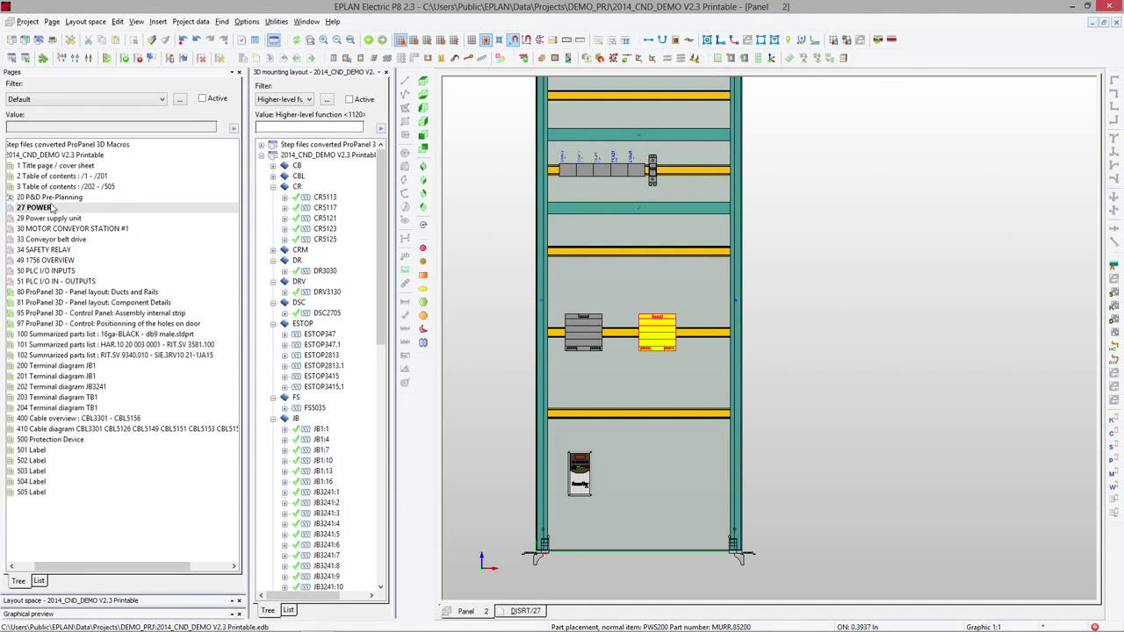
{"action": "left_click", "coordinate": [51, 207]}
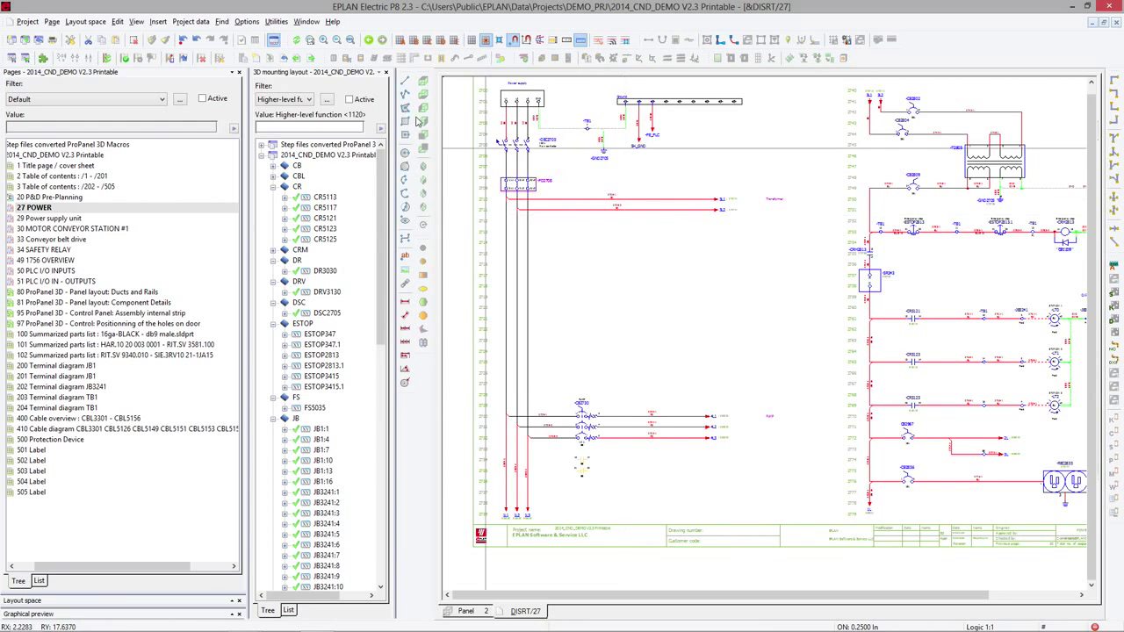
{"action": "left_click", "coordinate": [191, 21]}
{"action": "left_click", "coordinate": [196, 62]}
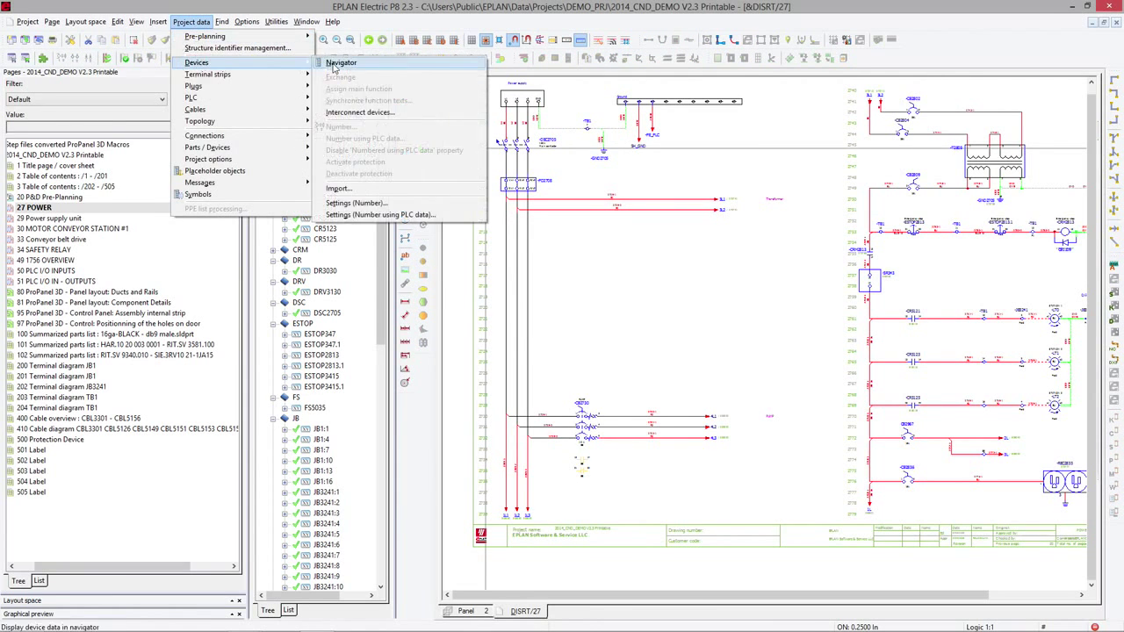
{"action": "left_click", "coordinate": [340, 63]}
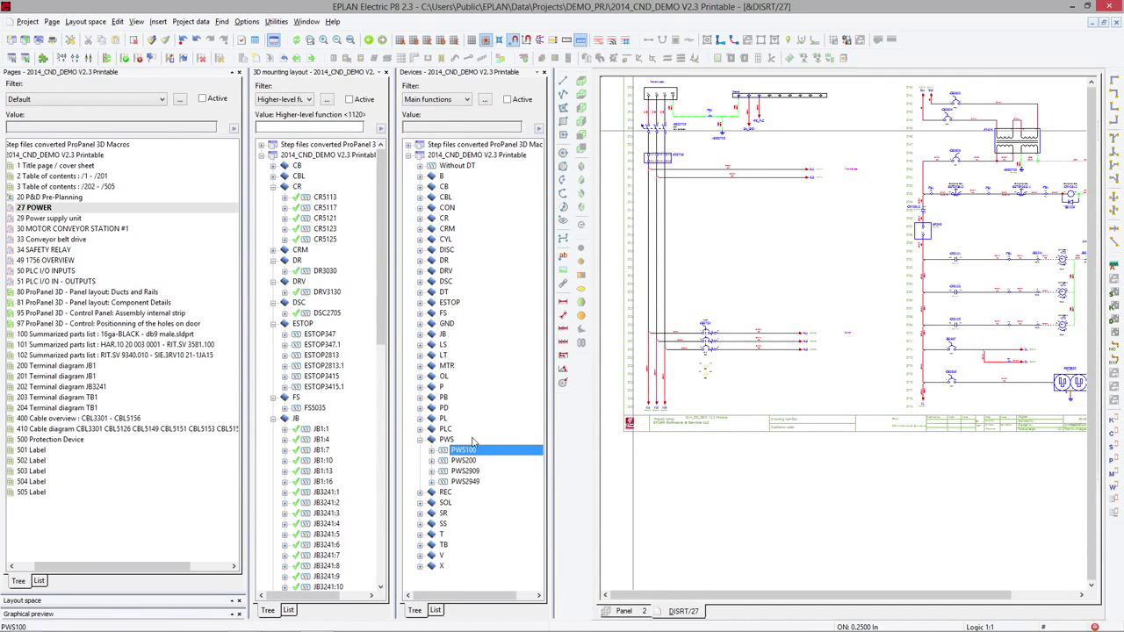
{"action": "left_click", "coordinate": [567, 367]}
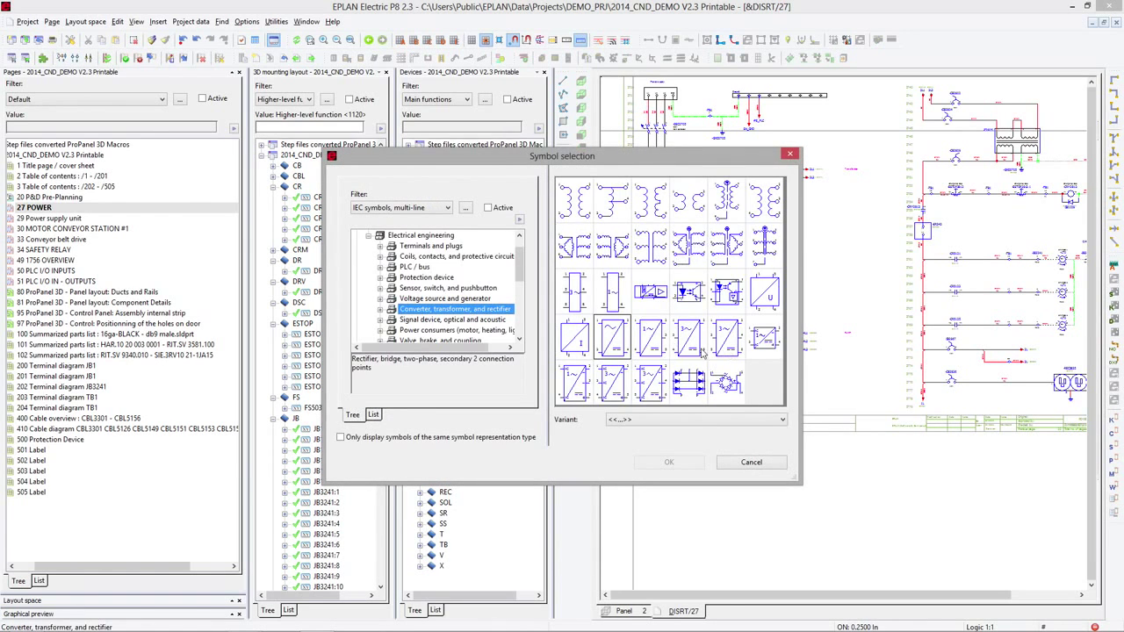
{"action": "left_click", "coordinate": [618, 346]}
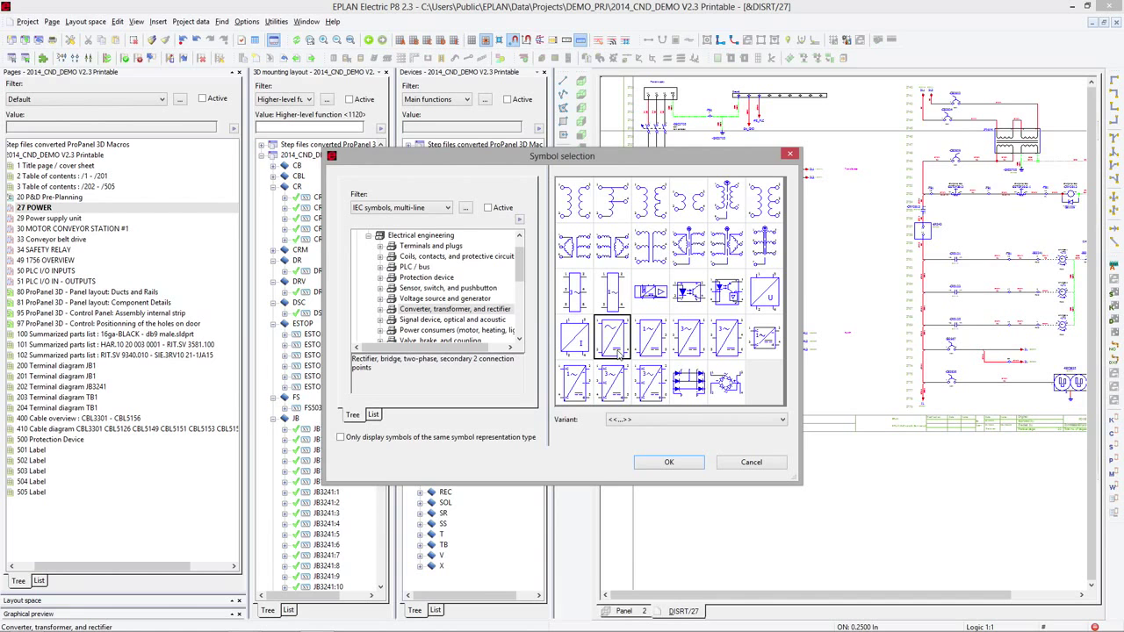
Place the converter symbol on page 27 POWER with designation PWS100
{"action": "double_click", "coordinate": [615, 342]}
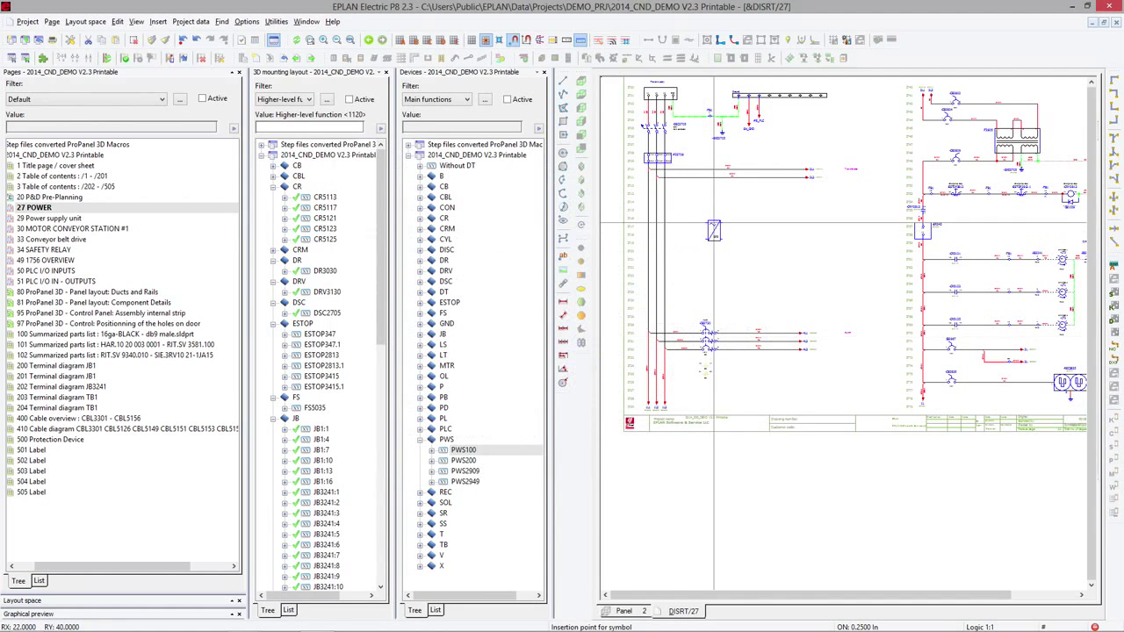
{"action": "scroll", "coordinate": [713, 222], "scroll_direction": "up", "scroll_amount": 2}
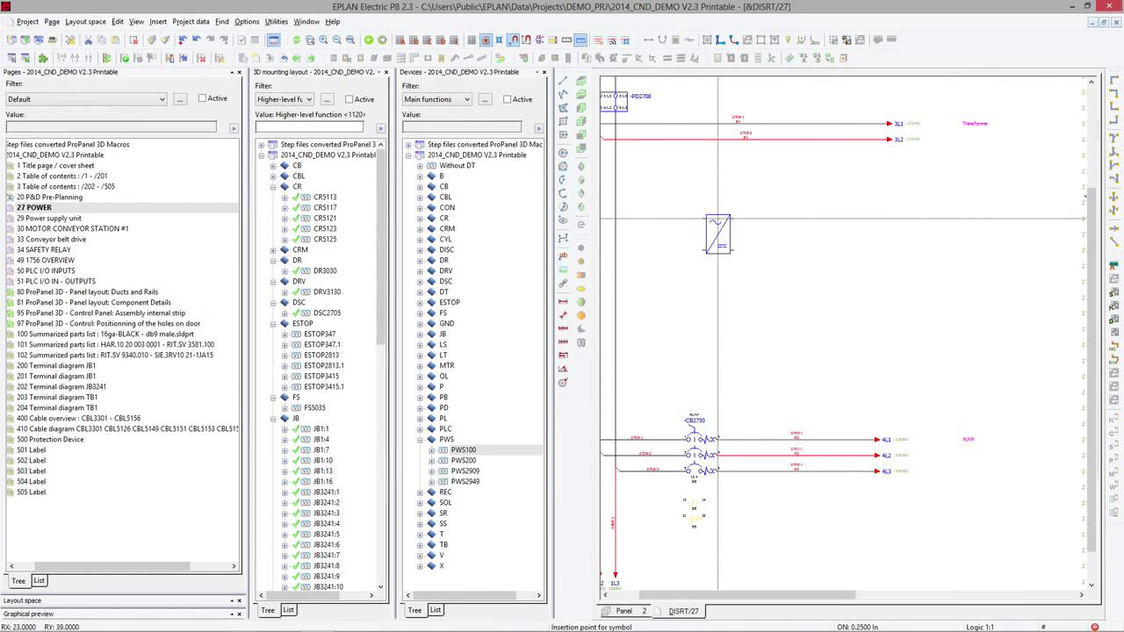
{"action": "left_click", "coordinate": [725, 219]}
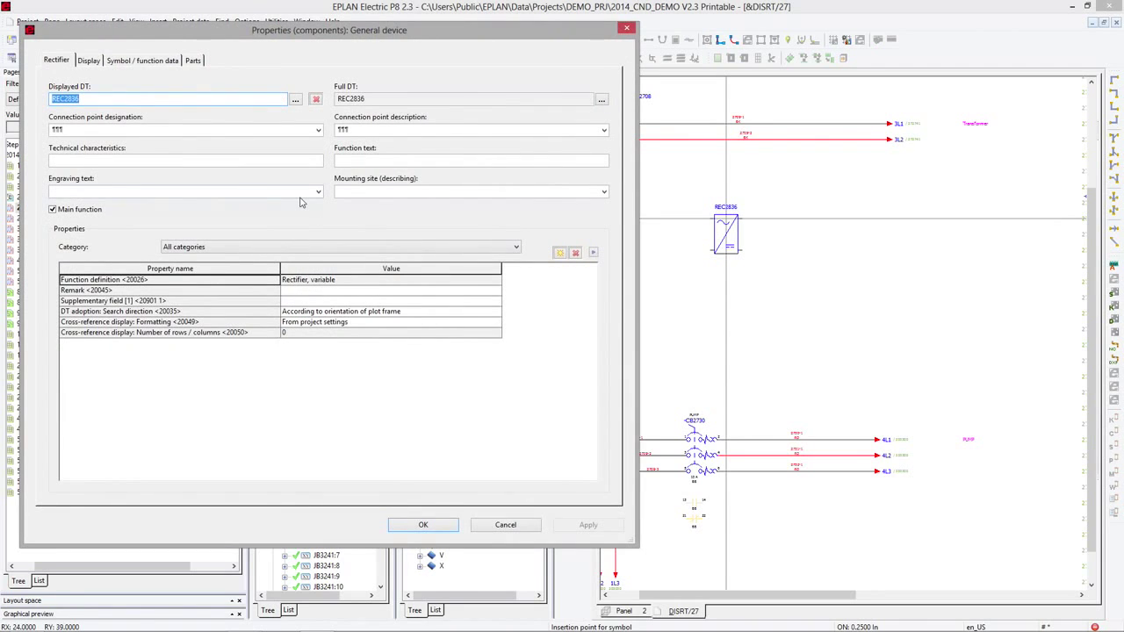
{"action": "type", "text": "PWS100"}
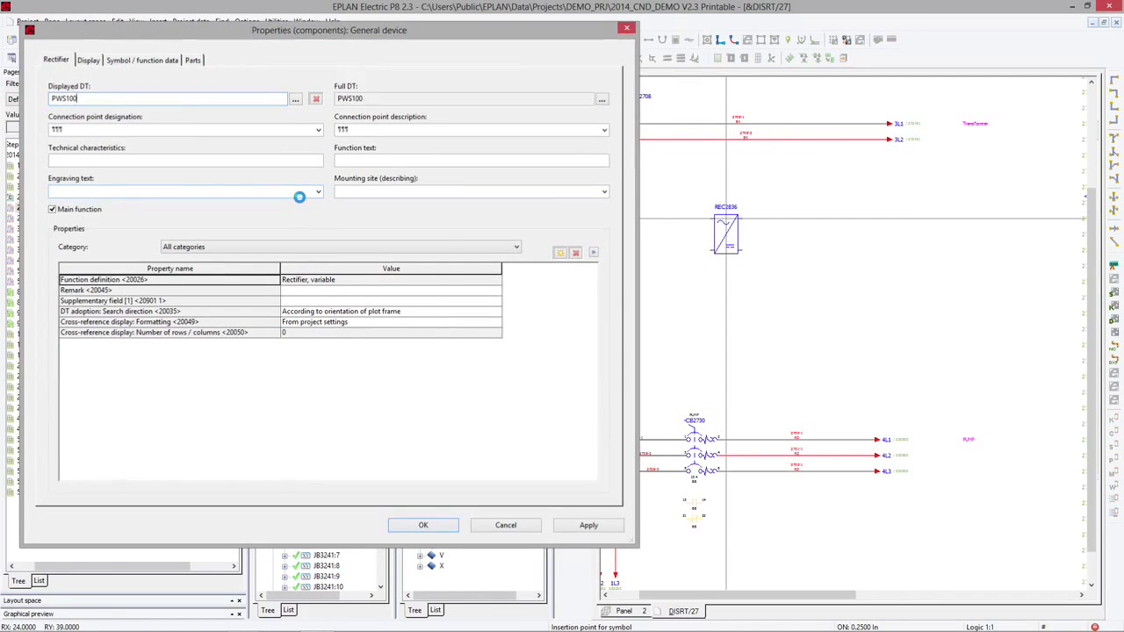
{"action": "key", "text": "Return"}
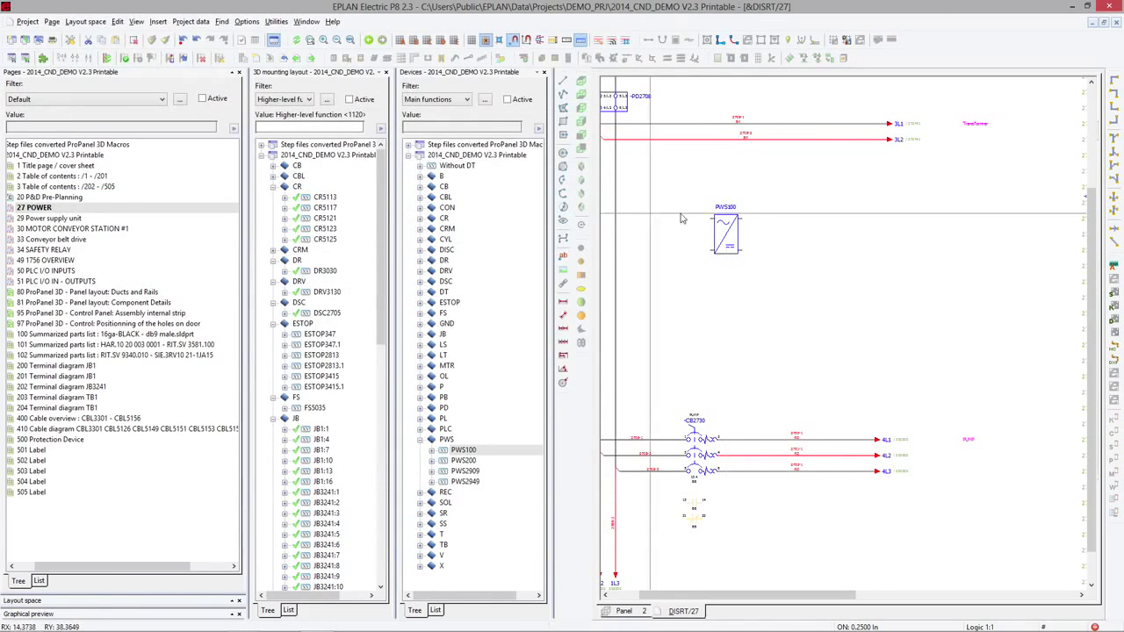
Jump to PWS100's 3D power supply counterpart and back to verify the link
{"action": "scroll", "coordinate": [784, 212], "scroll_direction": "up", "scroll_amount": 5}
{"action": "scroll", "coordinate": [786, 224], "scroll_direction": "down", "scroll_amount": 1}
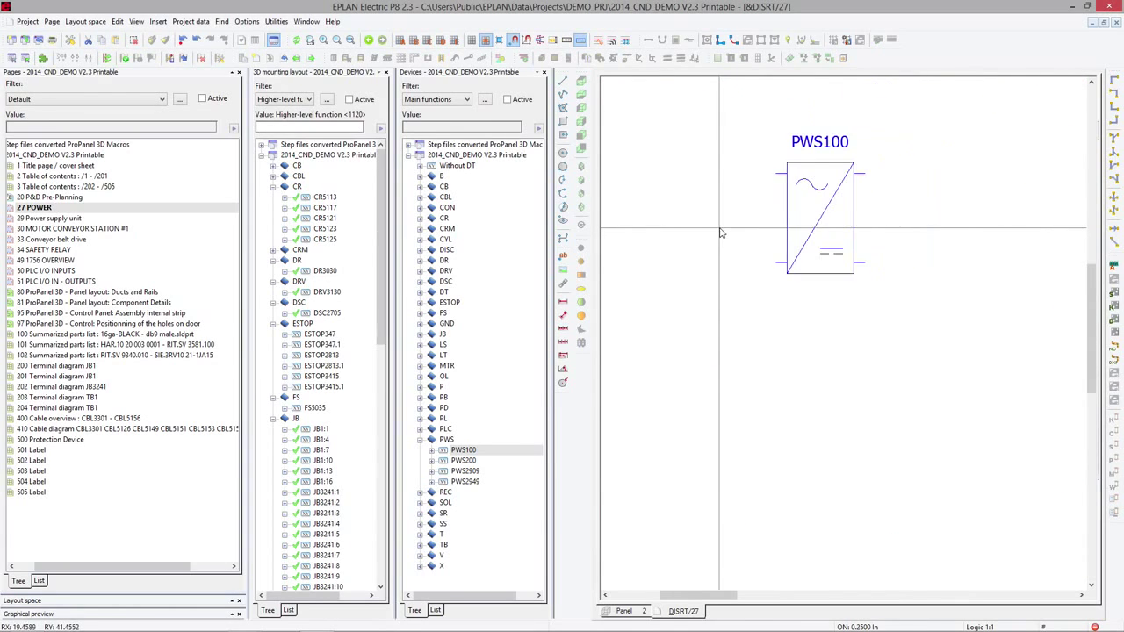
{"action": "left_click", "coordinate": [786, 224]}
{"action": "key", "text": "f"}
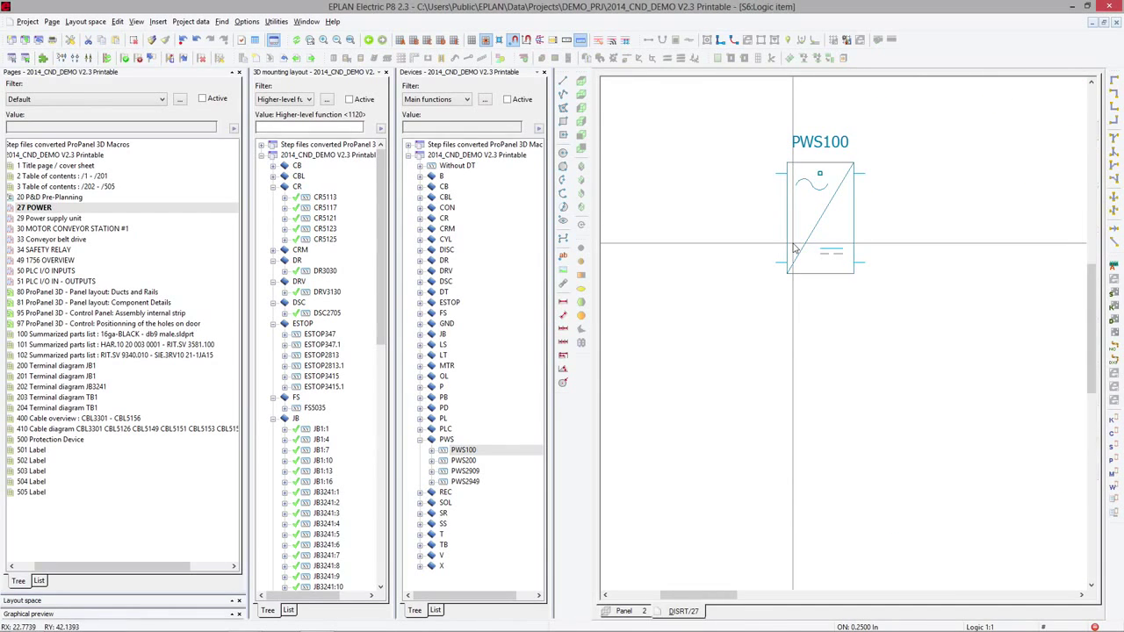
{"action": "key", "text": "f"}
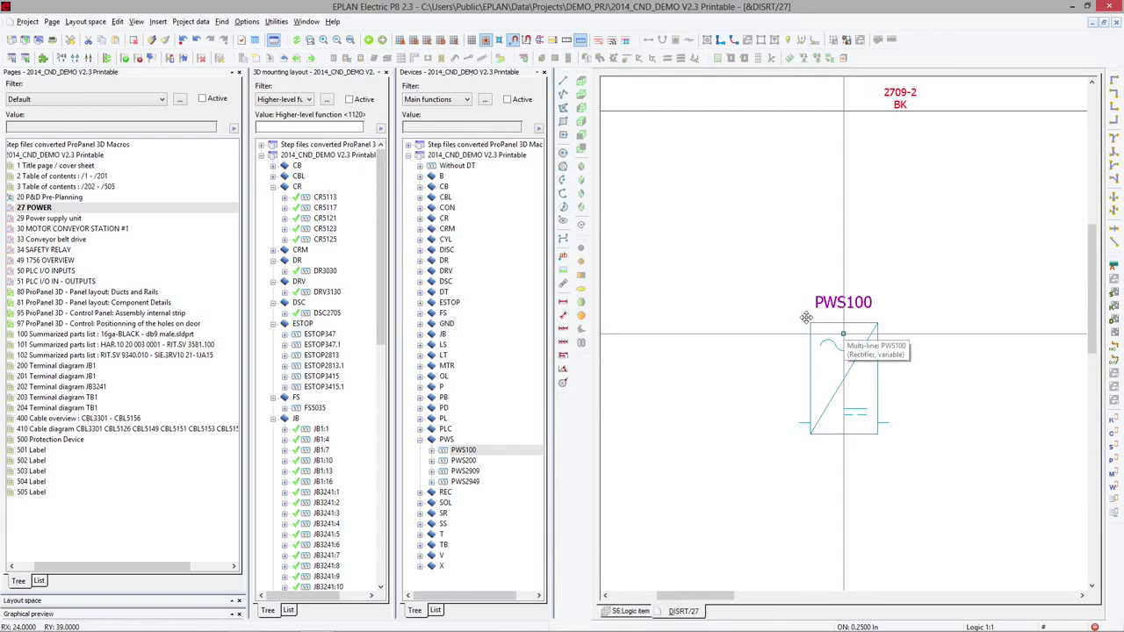
{"action": "right_click", "coordinate": [825, 349]}
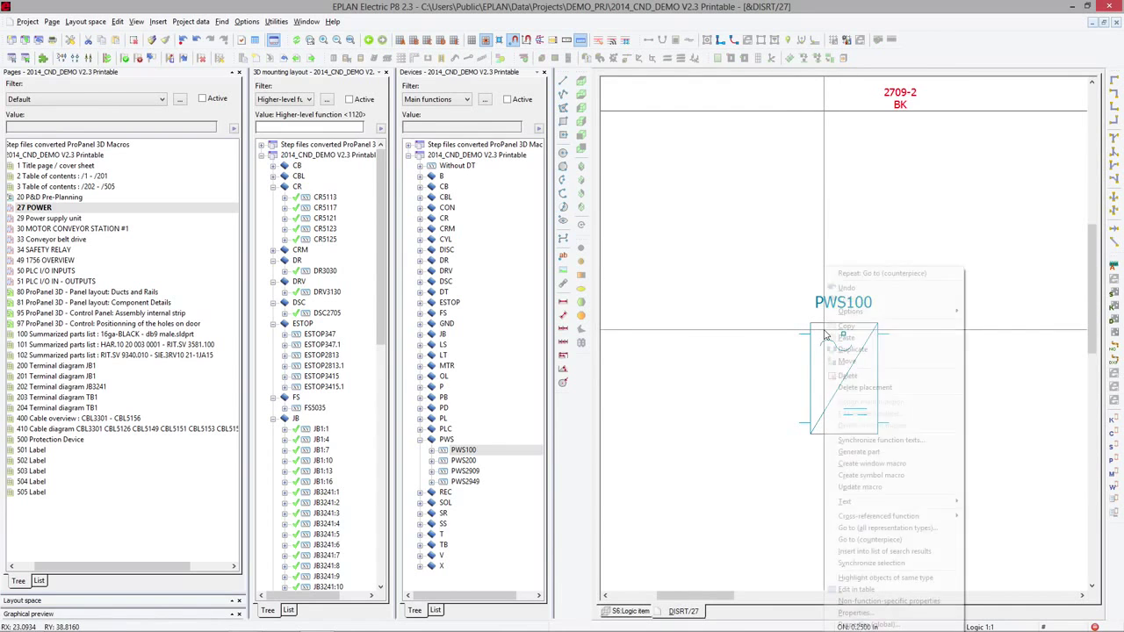
{"action": "left_click", "coordinate": [903, 539]}
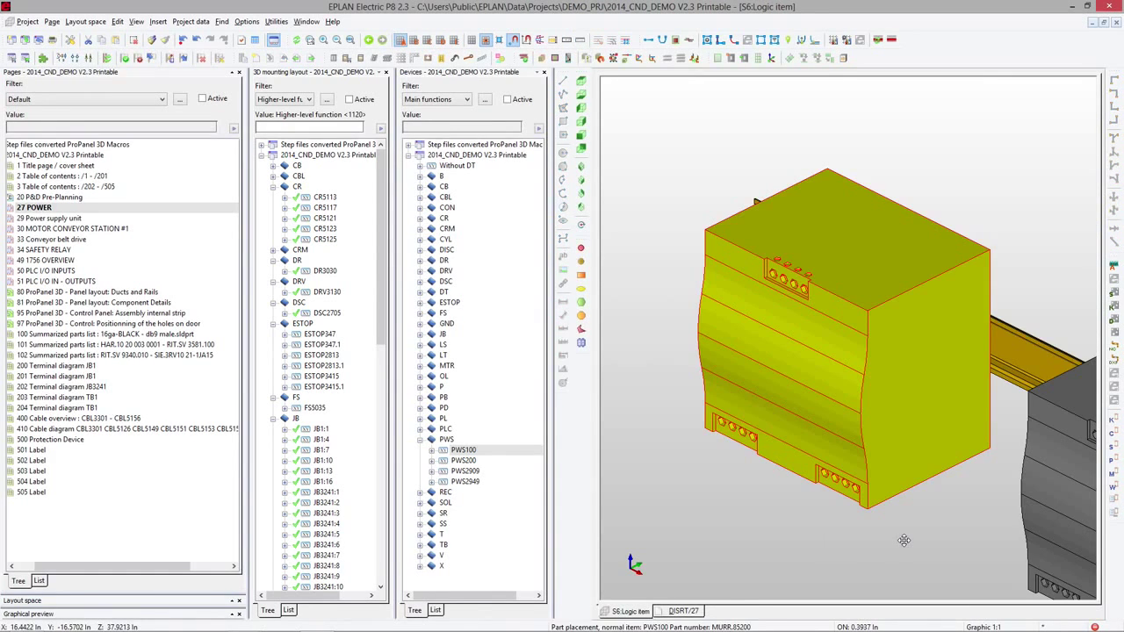
Return to page 27 POWER and connect the supply wires at line 2716 into PWS100's inputs
{"action": "key", "text": "f"}
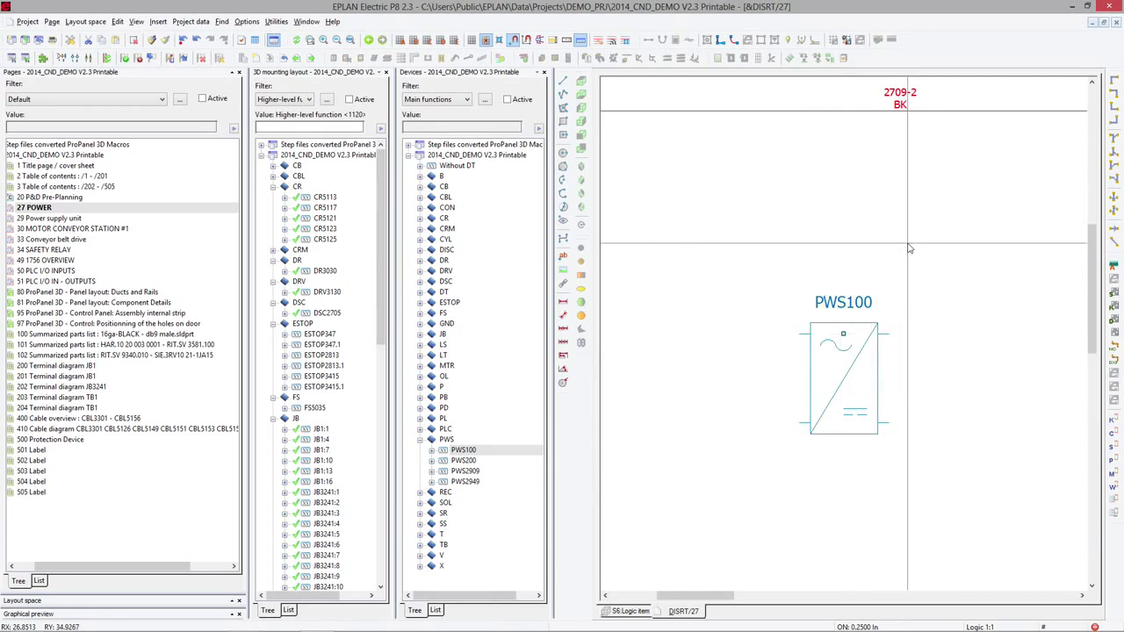
{"action": "scroll", "coordinate": [904, 539], "scroll_direction": "down", "scroll_amount": 3}
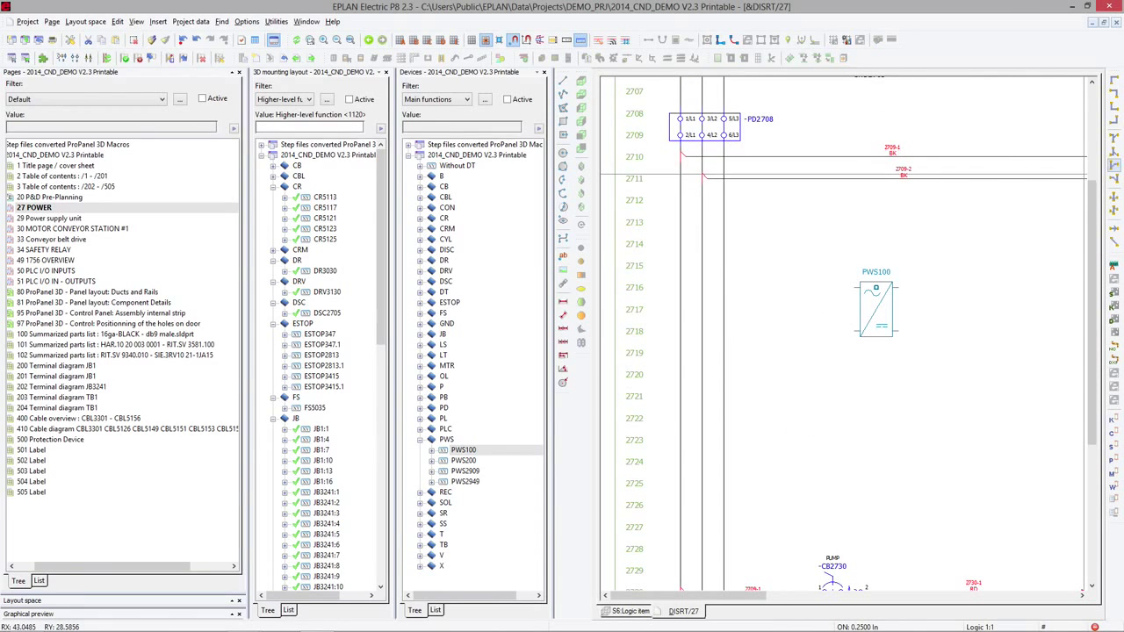
{"action": "left_click", "coordinate": [1114, 165]}
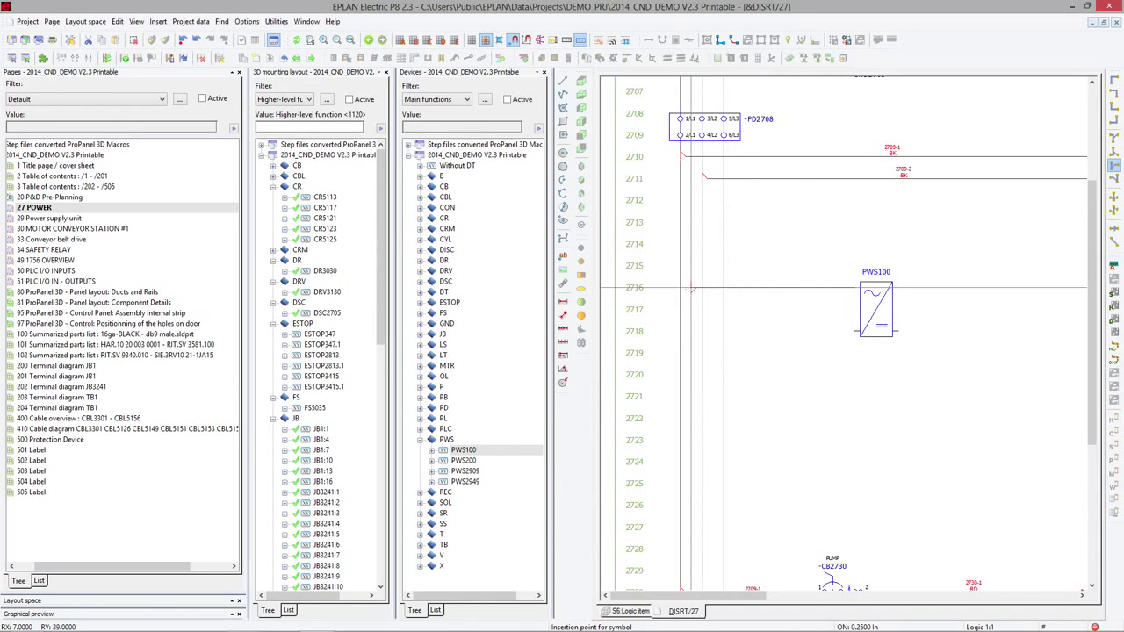
{"action": "scroll", "coordinate": [747, 272], "scroll_direction": "up", "scroll_amount": 3}
{"action": "key", "text": "Tab"}
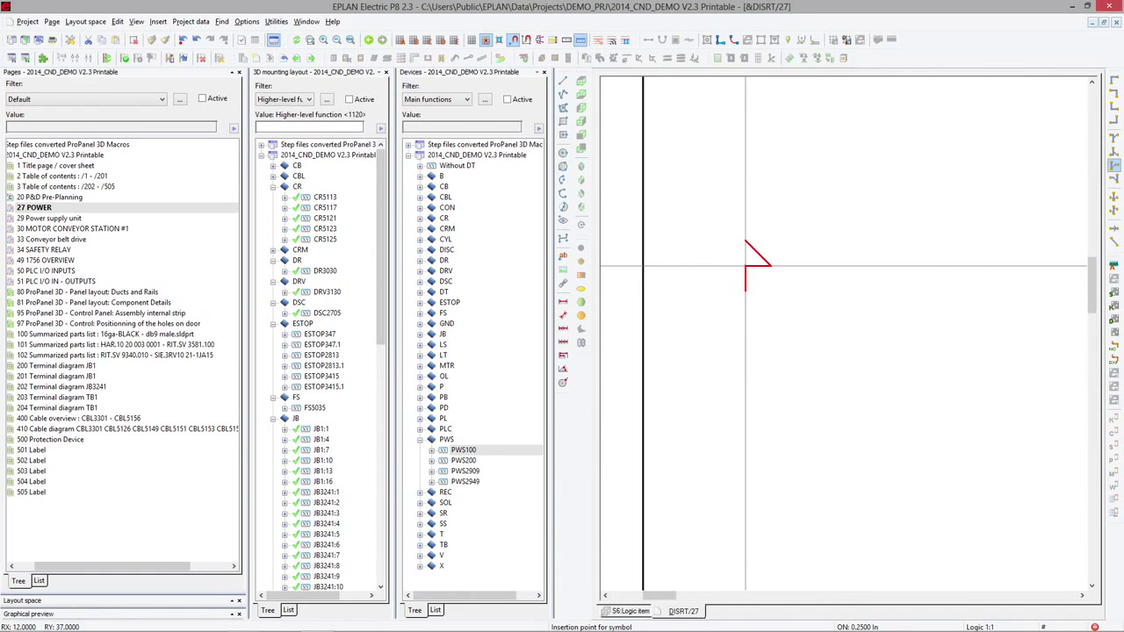
{"action": "key", "text": "Tab"}
{"action": "scroll", "coordinate": [745, 264], "scroll_direction": "down", "scroll_amount": 3}
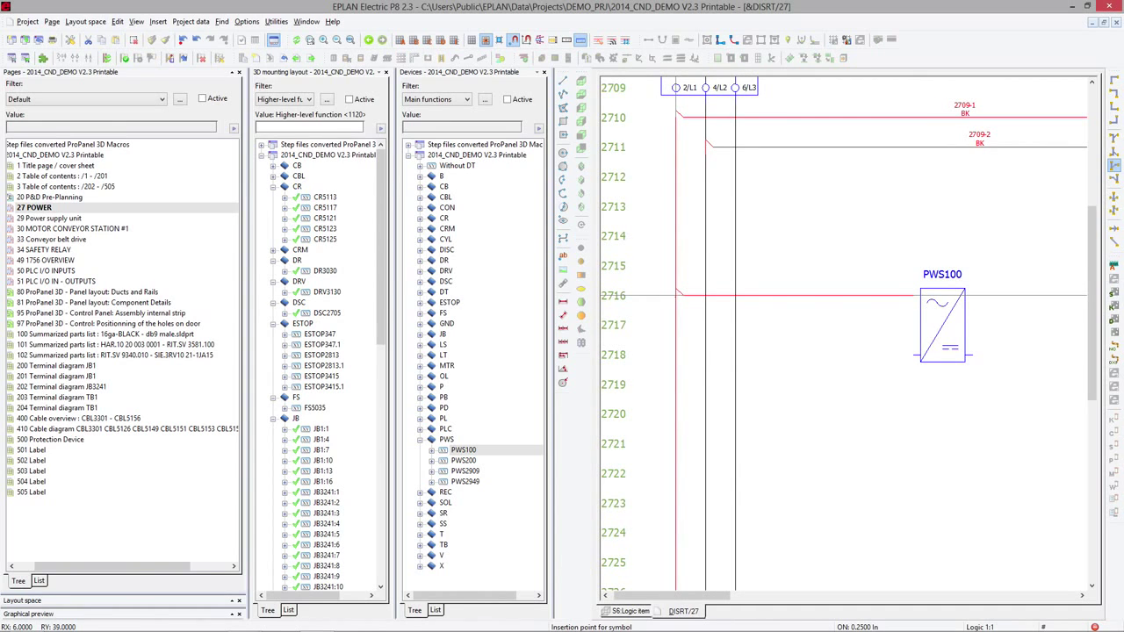
{"action": "left_click", "coordinate": [736, 355]}
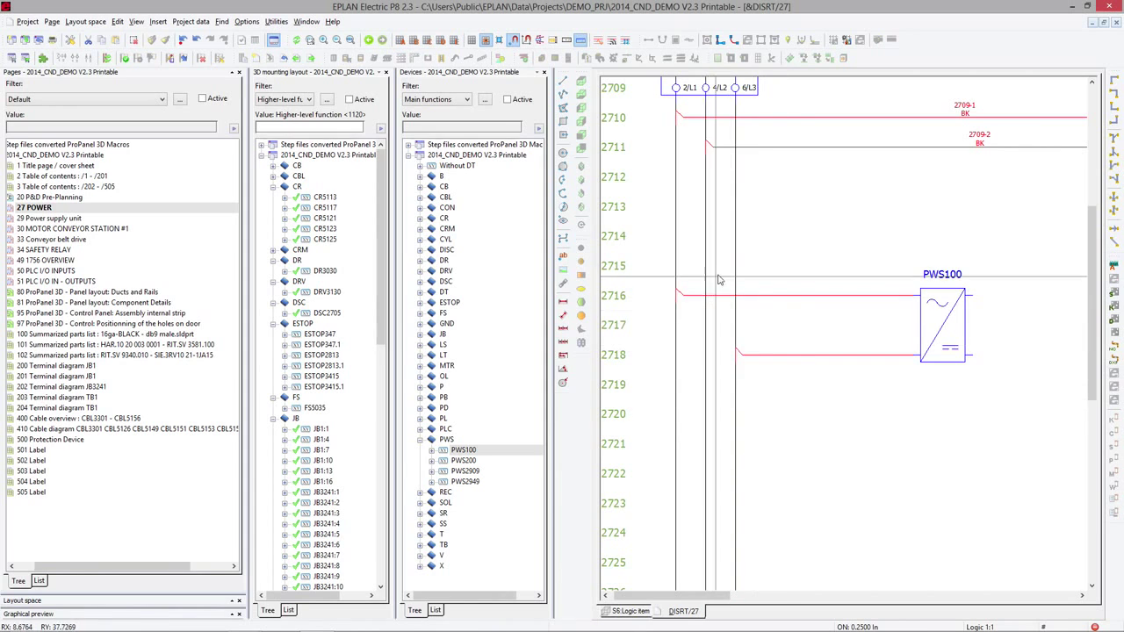
Insert a protection-device circuit breaker symbol on the wire at line 2716
{"action": "right_click", "coordinate": [793, 239]}
{"action": "left_click", "coordinate": [821, 294]}
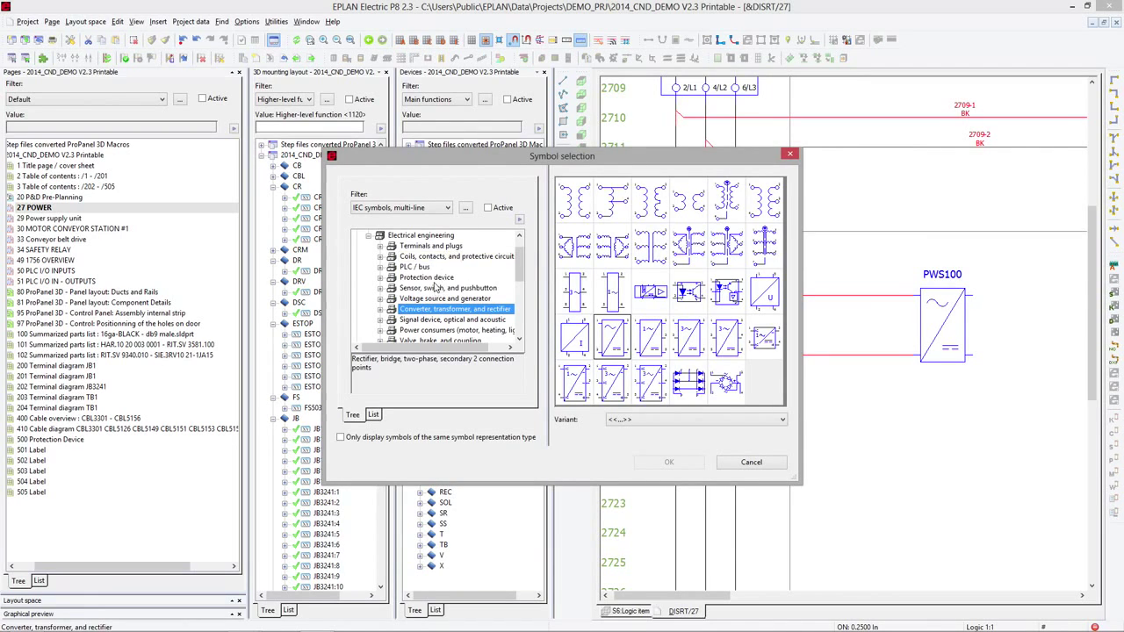
{"action": "left_click", "coordinate": [428, 278]}
{"action": "left_click", "coordinate": [597, 216]}
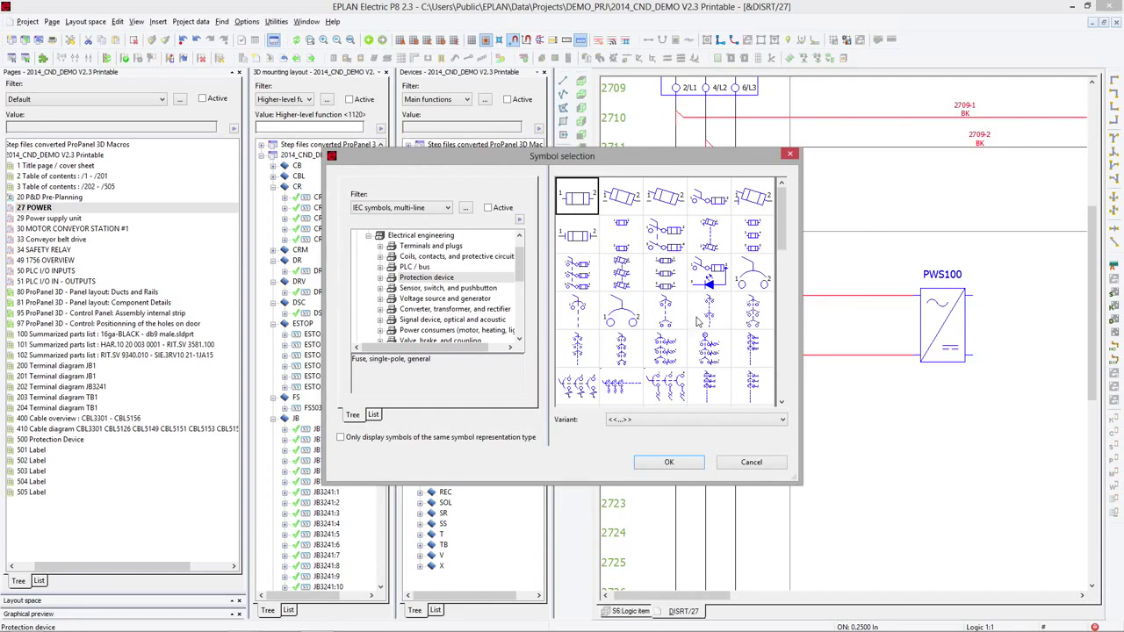
{"action": "double_click", "coordinate": [618, 316]}
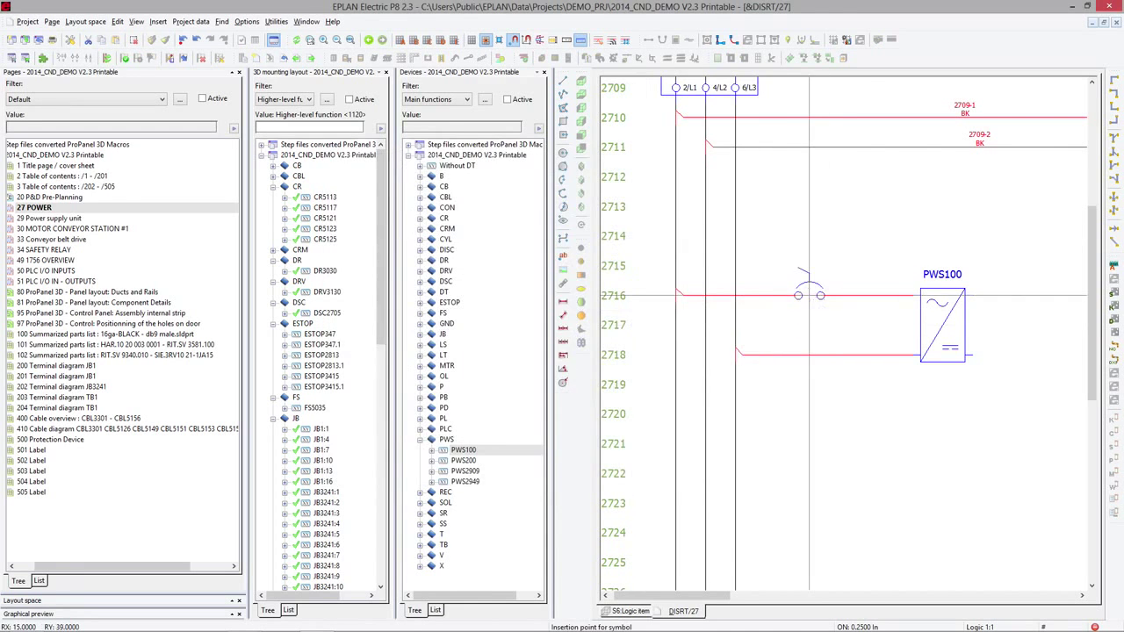
{"action": "left_click", "coordinate": [824, 295]}
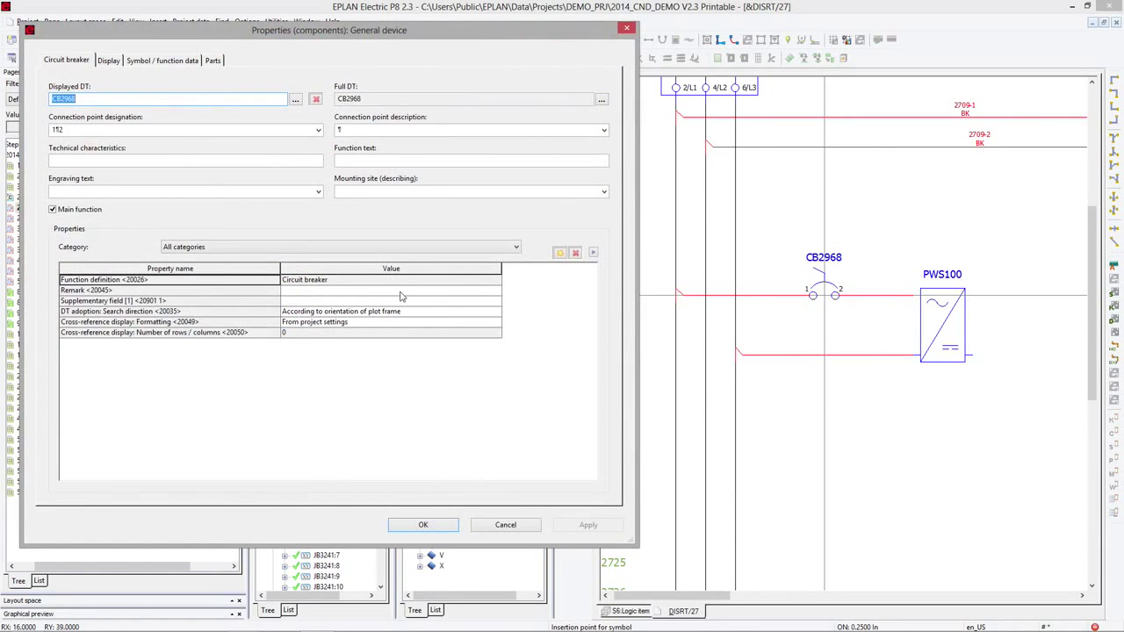
Assign part A-B.1489-A1C160 (16A, 277V AC, 48V DC) to breaker CB2968
{"action": "left_click", "coordinate": [213, 61]}
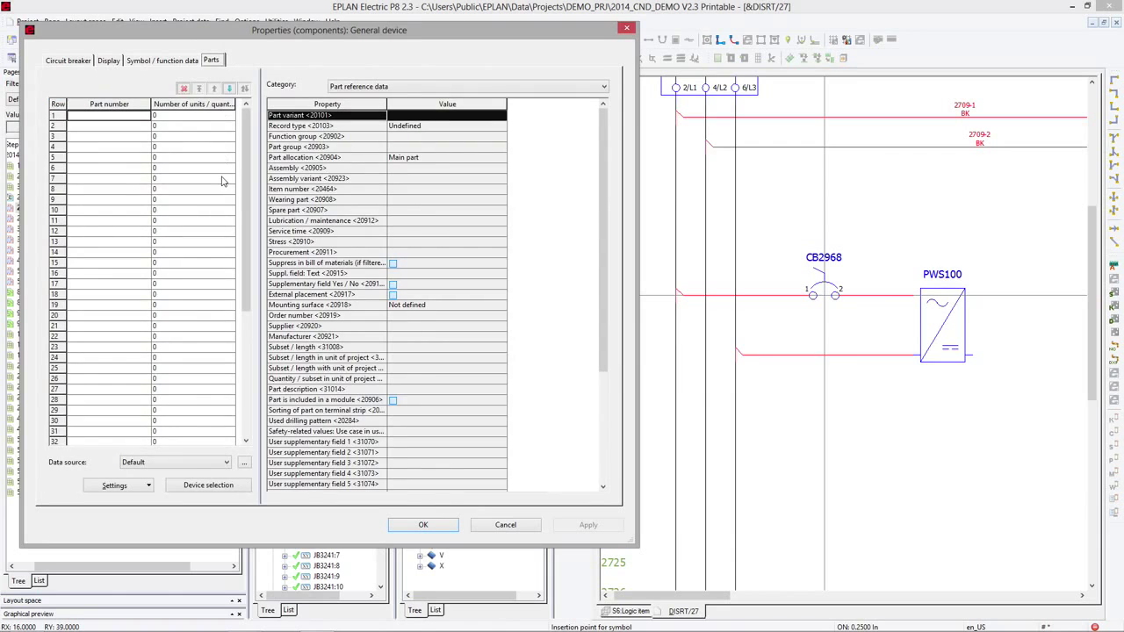
{"action": "left_click", "coordinate": [221, 485]}
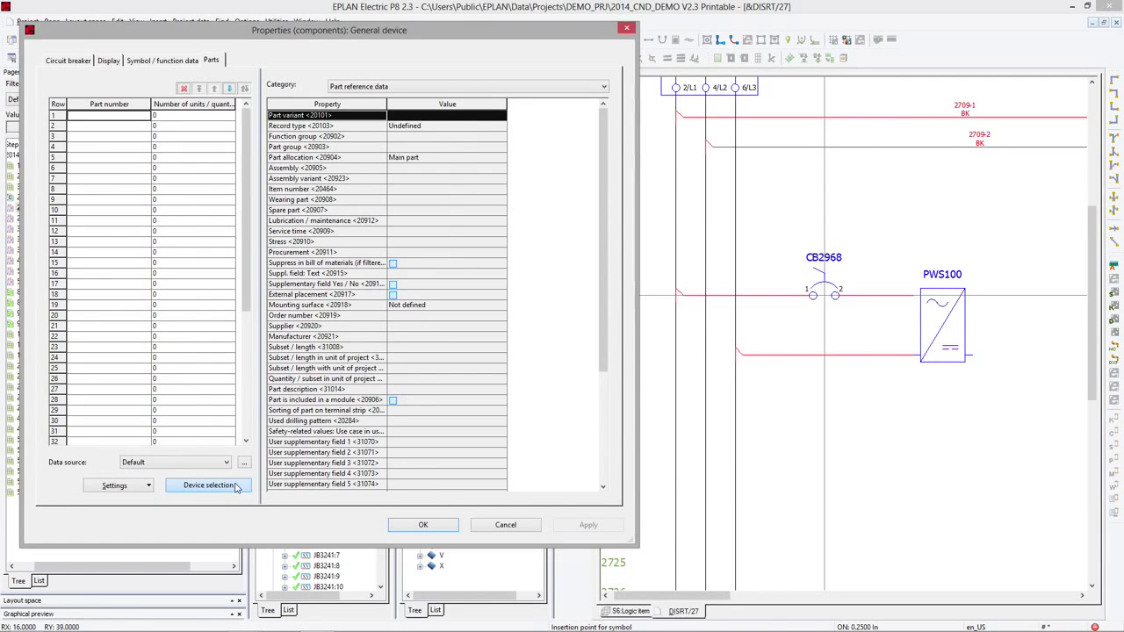
{"action": "left_click", "coordinate": [264, 172]}
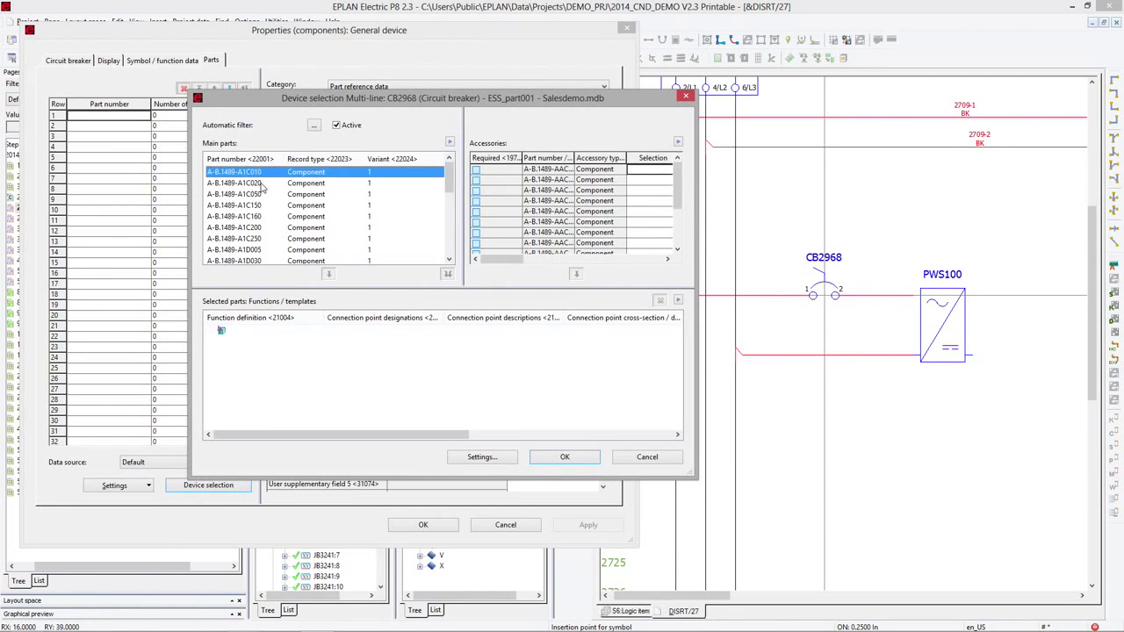
{"action": "left_click", "coordinate": [264, 183]}
{"action": "left_click", "coordinate": [263, 194]}
{"action": "left_click", "coordinate": [263, 204]}
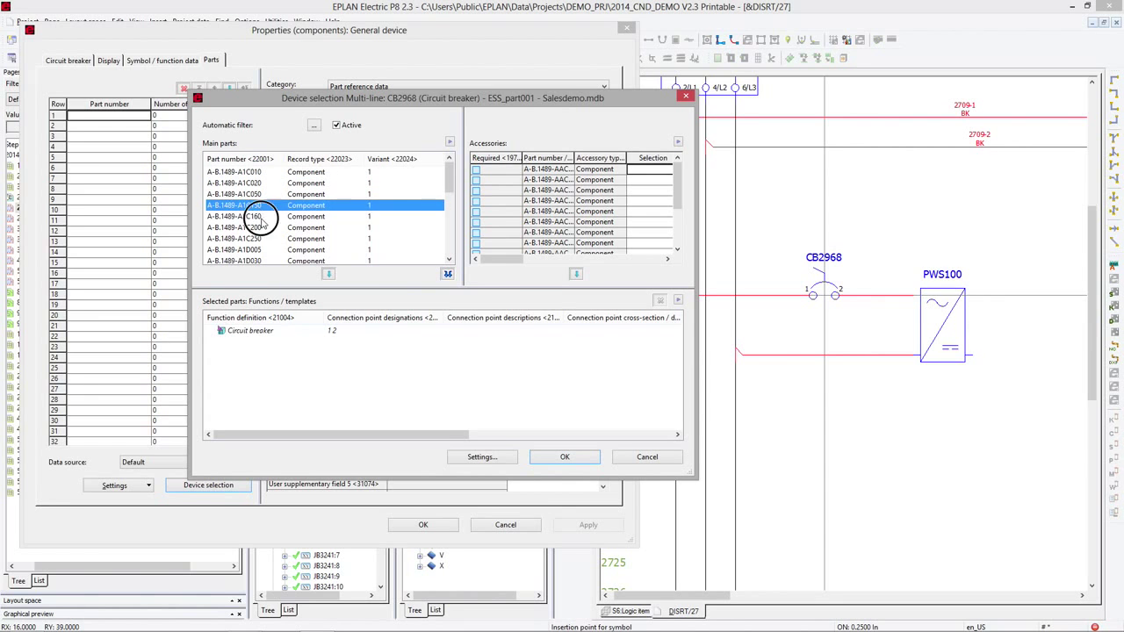
{"action": "left_click", "coordinate": [264, 216]}
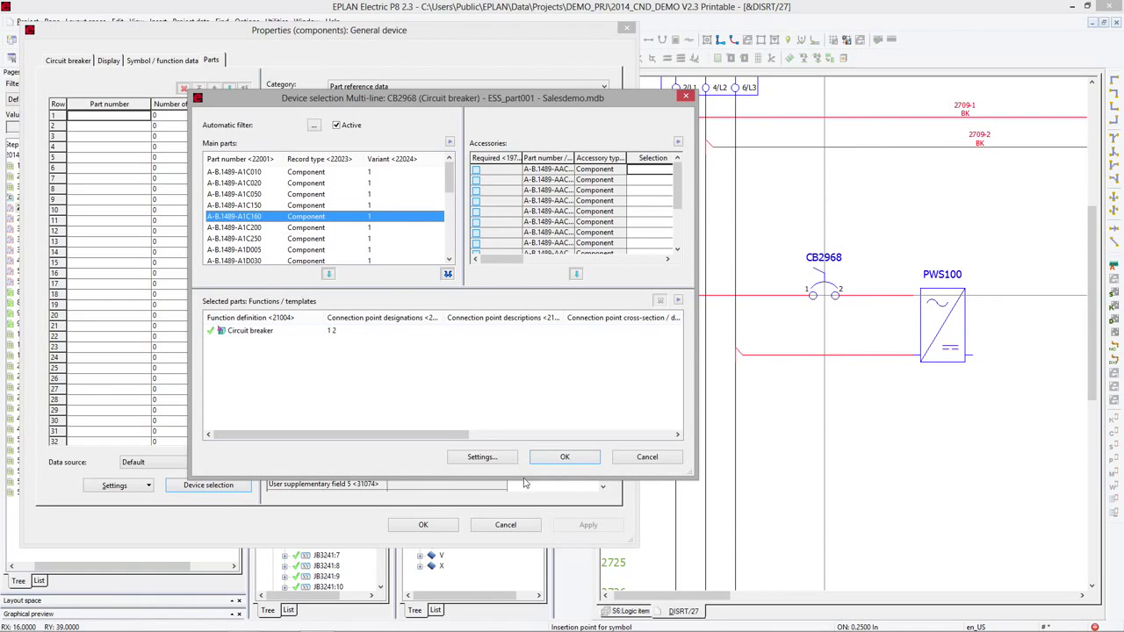
{"action": "left_click", "coordinate": [565, 458]}
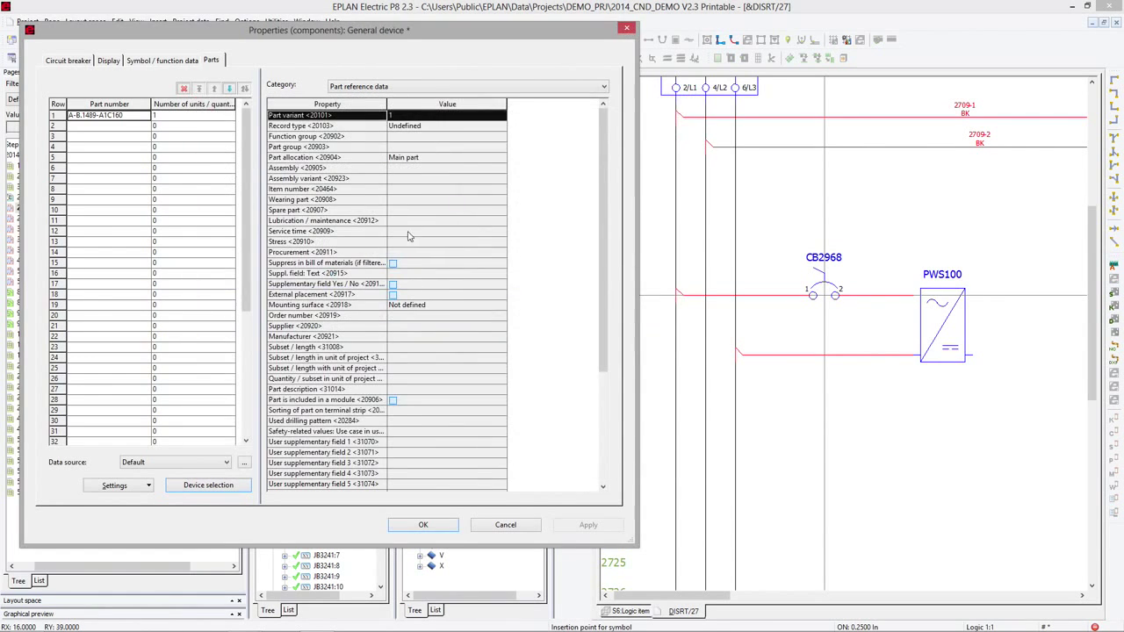
Review the part's mounting height and 3D macro, then confirm the breaker's properties
{"action": "left_click", "coordinate": [147, 115]}
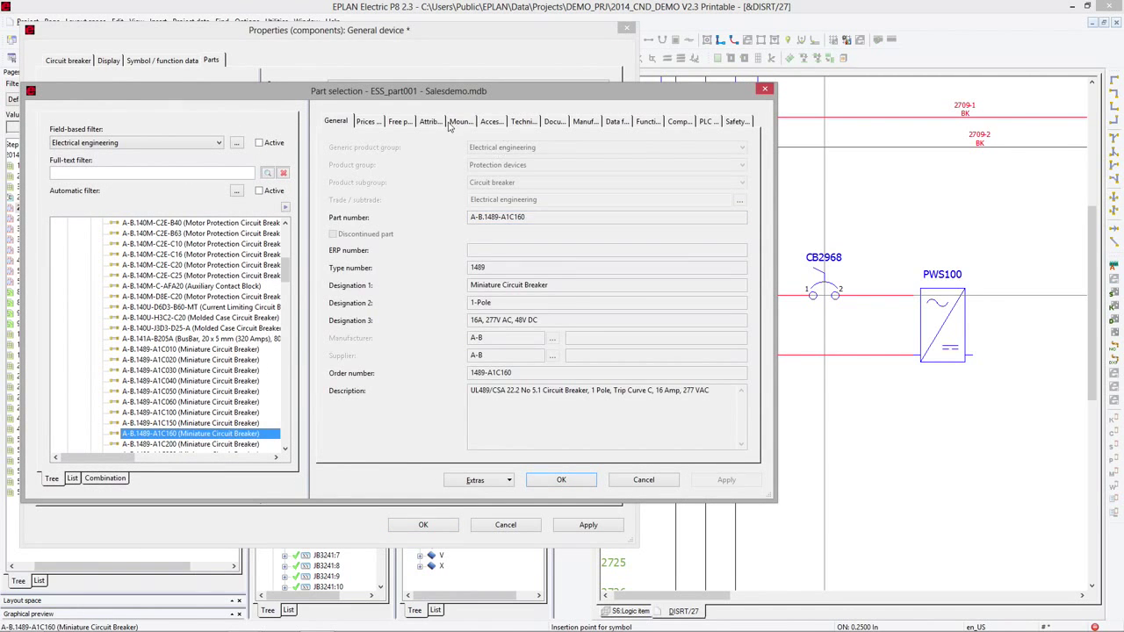
{"action": "left_click", "coordinate": [459, 121]}
{"action": "left_click", "coordinate": [513, 181]}
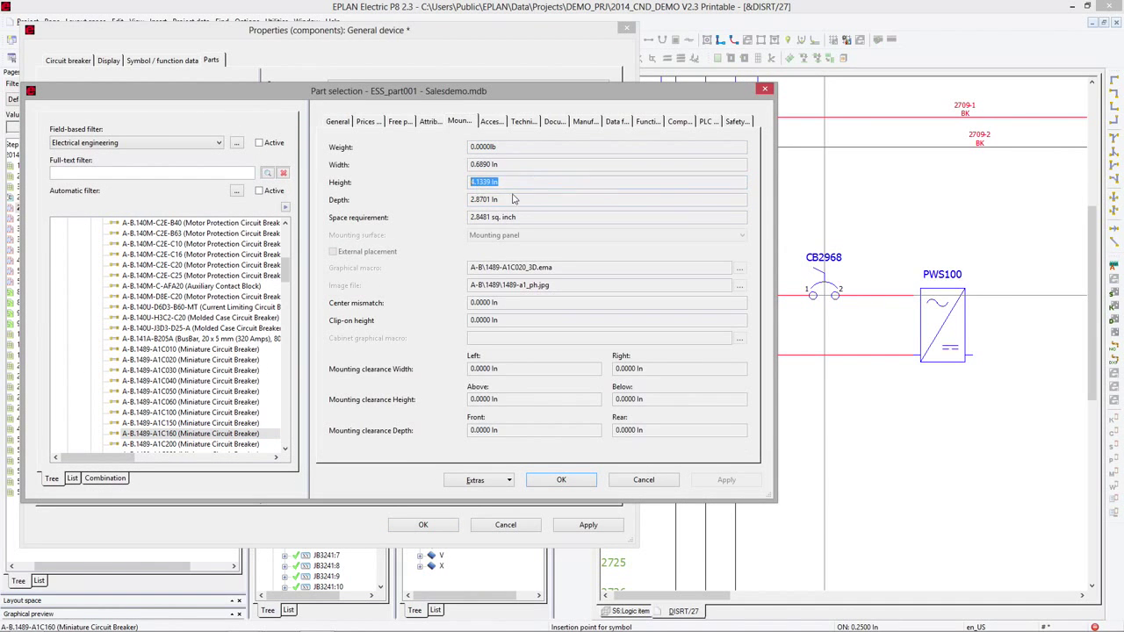
{"action": "left_click", "coordinate": [584, 269]}
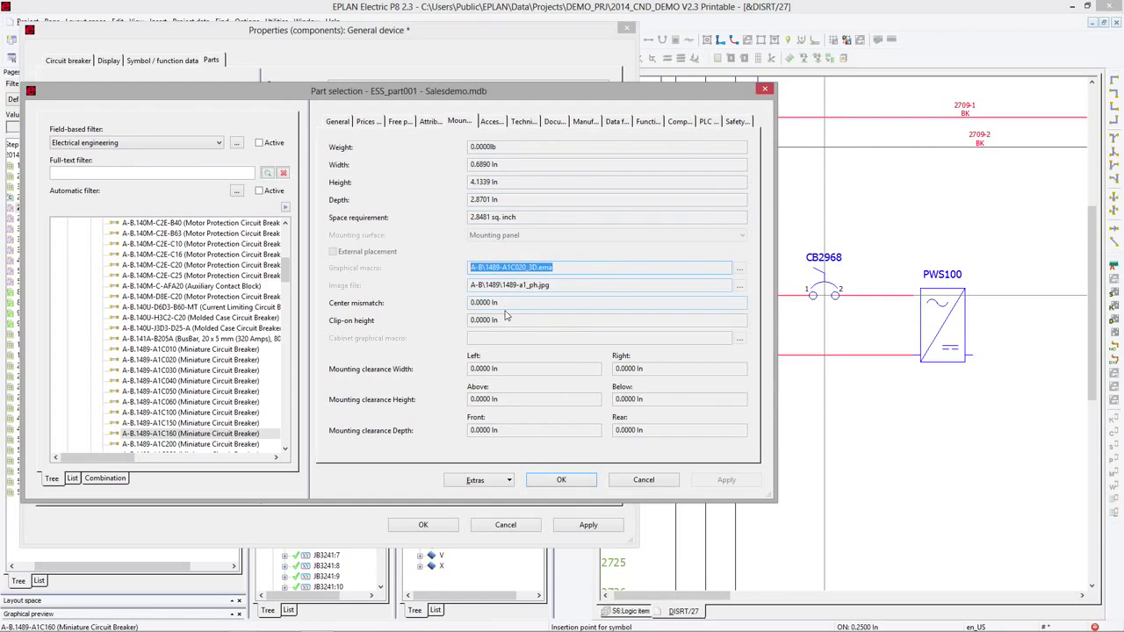
{"action": "left_click", "coordinate": [585, 481]}
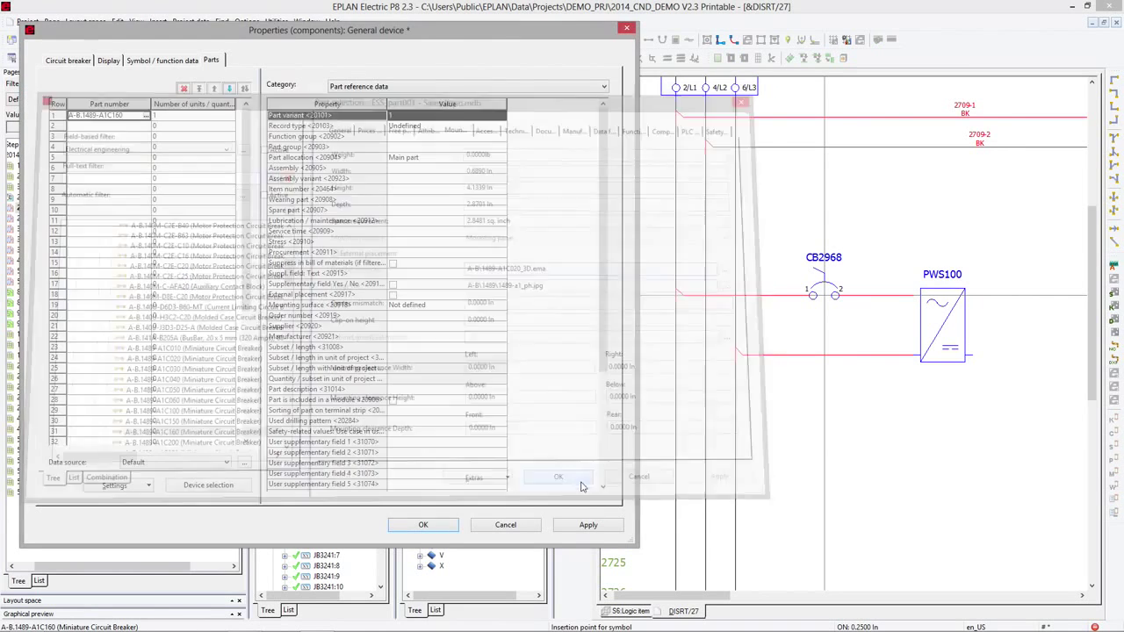
{"action": "left_click", "coordinate": [584, 526]}
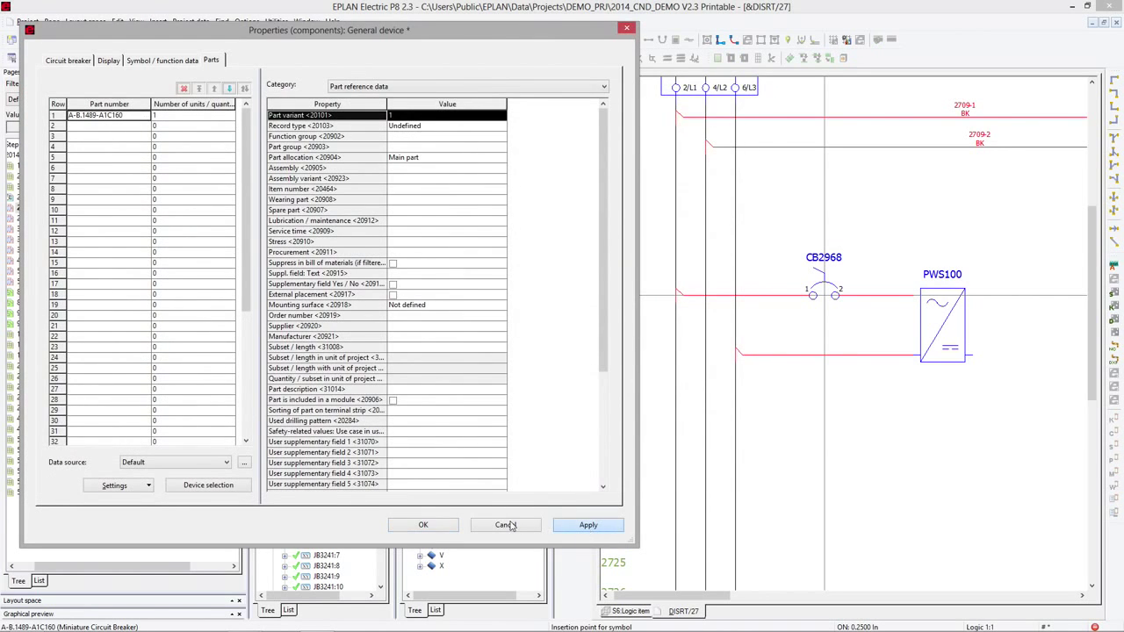
{"action": "left_click", "coordinate": [424, 525]}
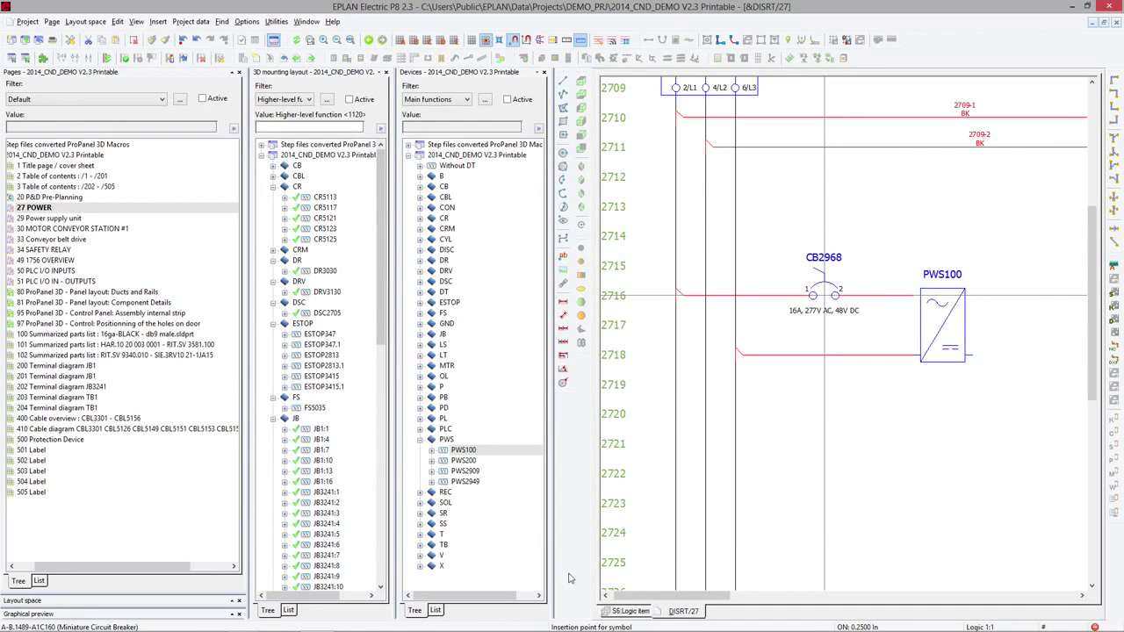
Open the front mounting panel view from the layout space tree
{"action": "left_click", "coordinate": [623, 611]}
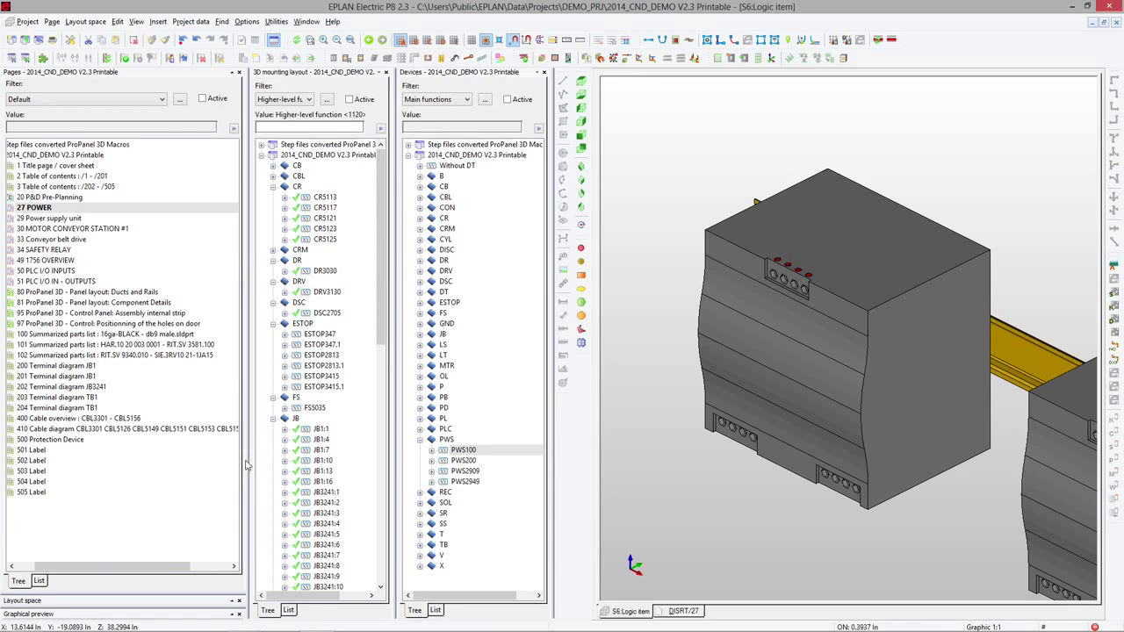
{"action": "left_click", "coordinate": [233, 603]}
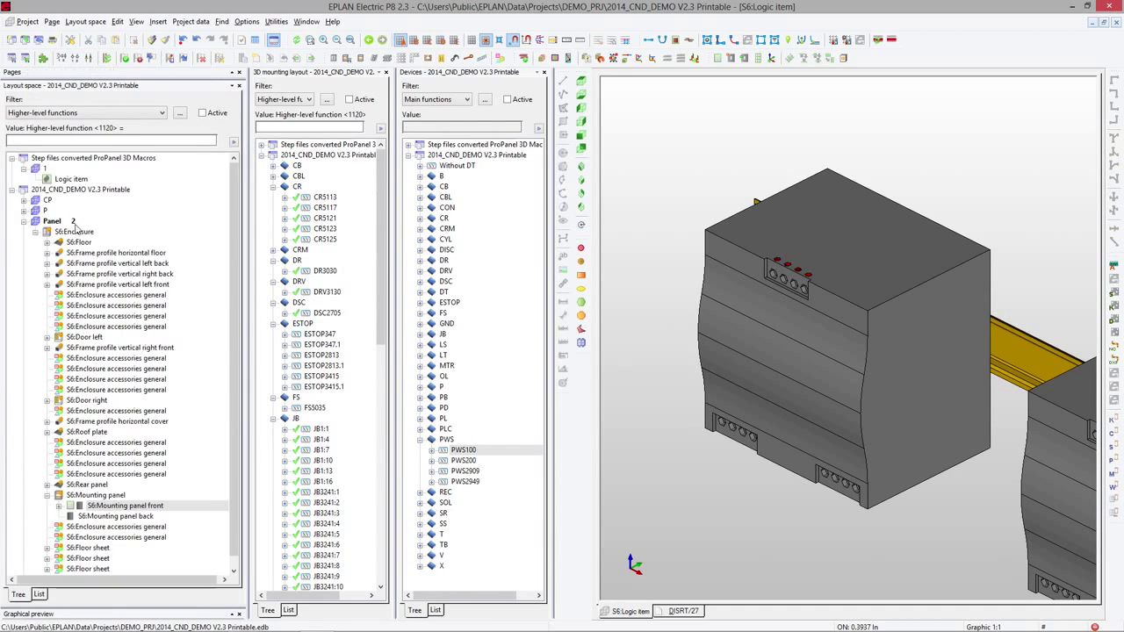
{"action": "double_click", "coordinate": [125, 505]}
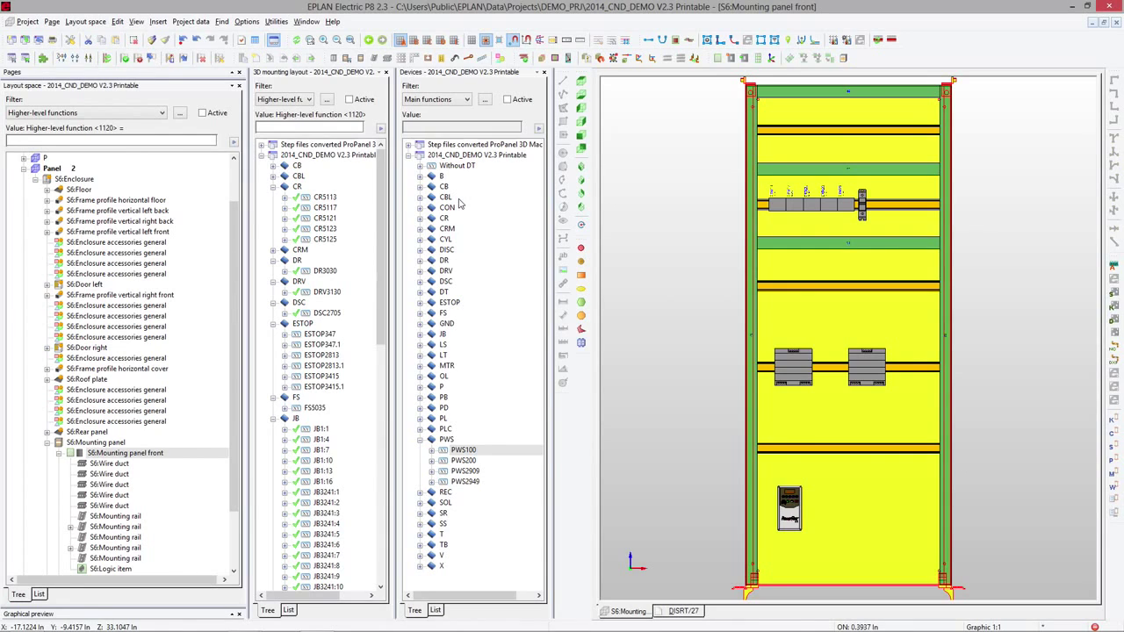
{"action": "left_click", "coordinate": [419, 187]}
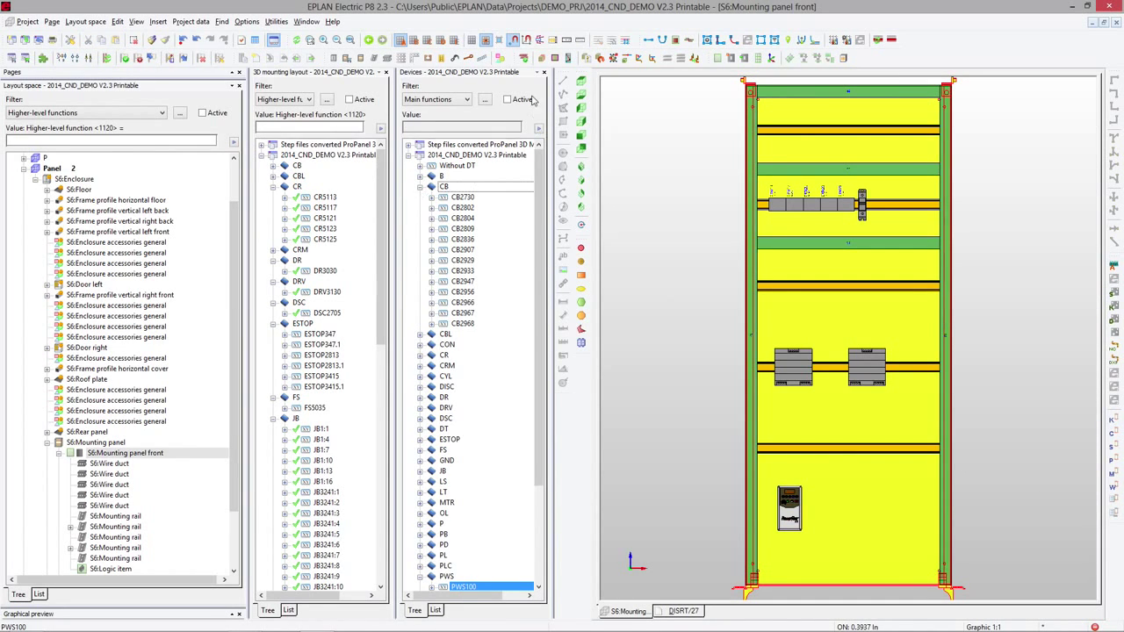
{"action": "left_click", "coordinate": [545, 73]}
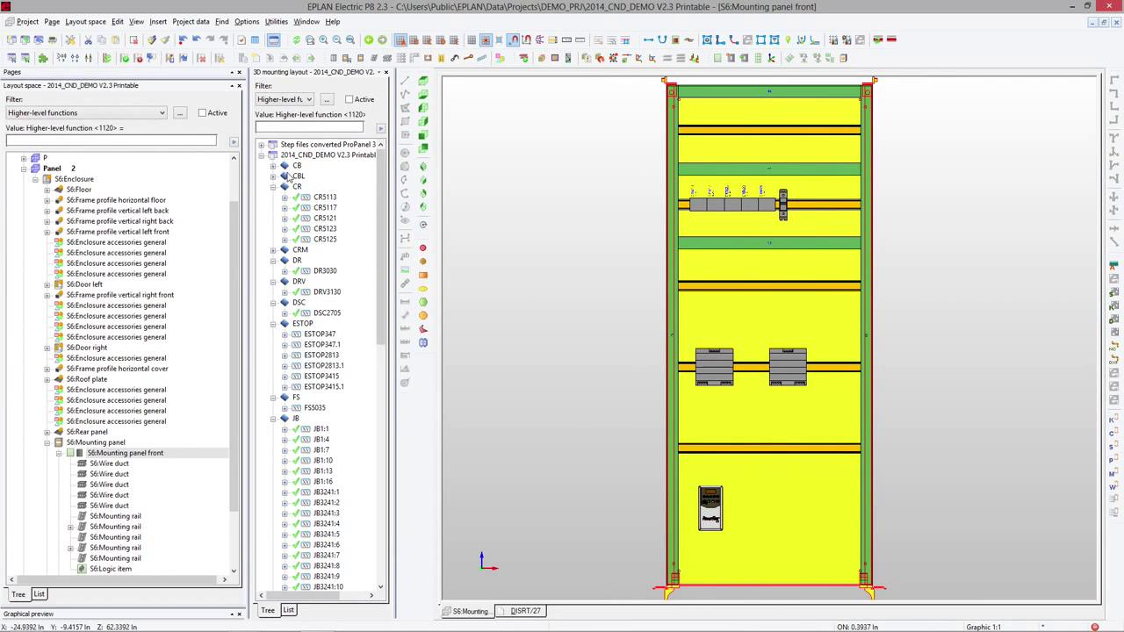
Place breaker CB2968 on the upper rail beside CB2967
{"action": "left_click", "coordinate": [273, 166]}
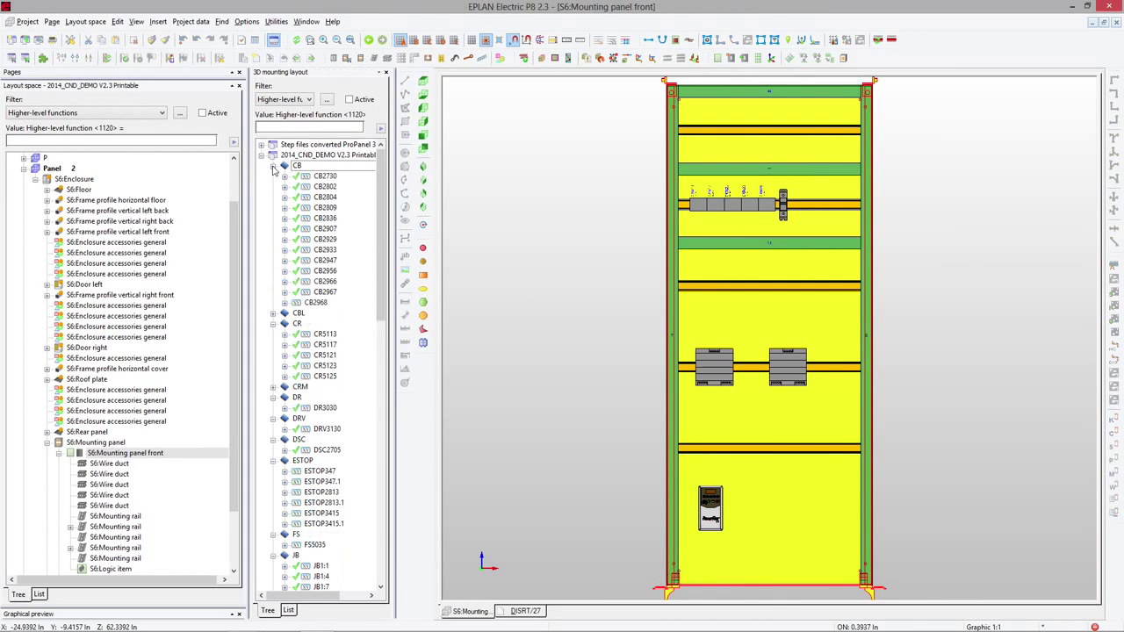
{"action": "left_click", "coordinate": [318, 303]}
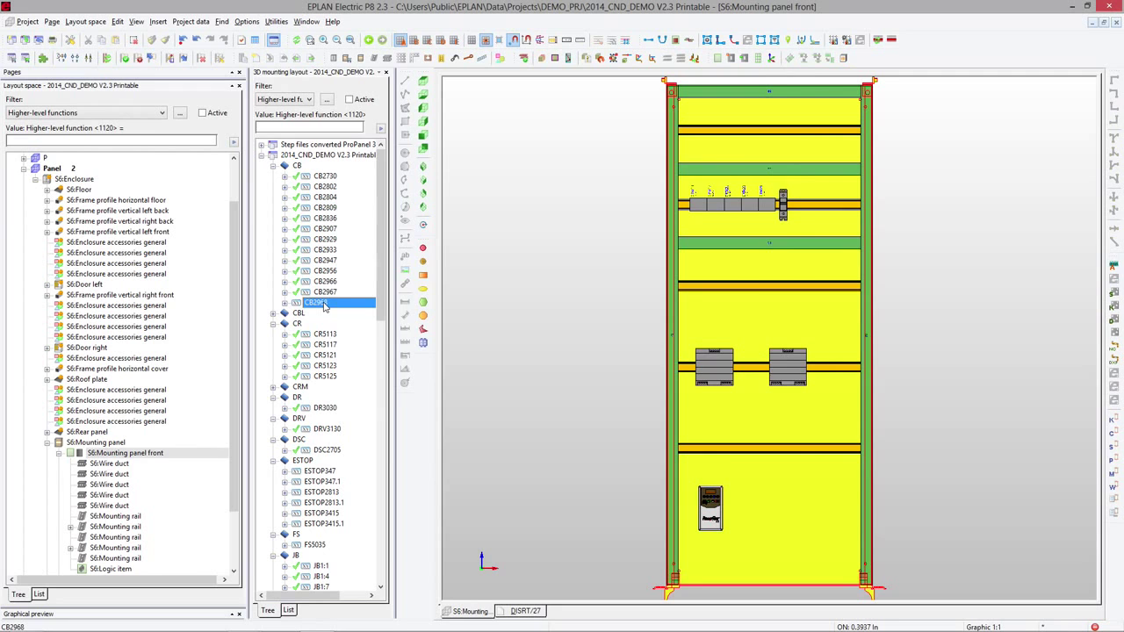
{"action": "left_click_drag", "start_coordinate": [323, 305], "coordinate": [806, 204]}
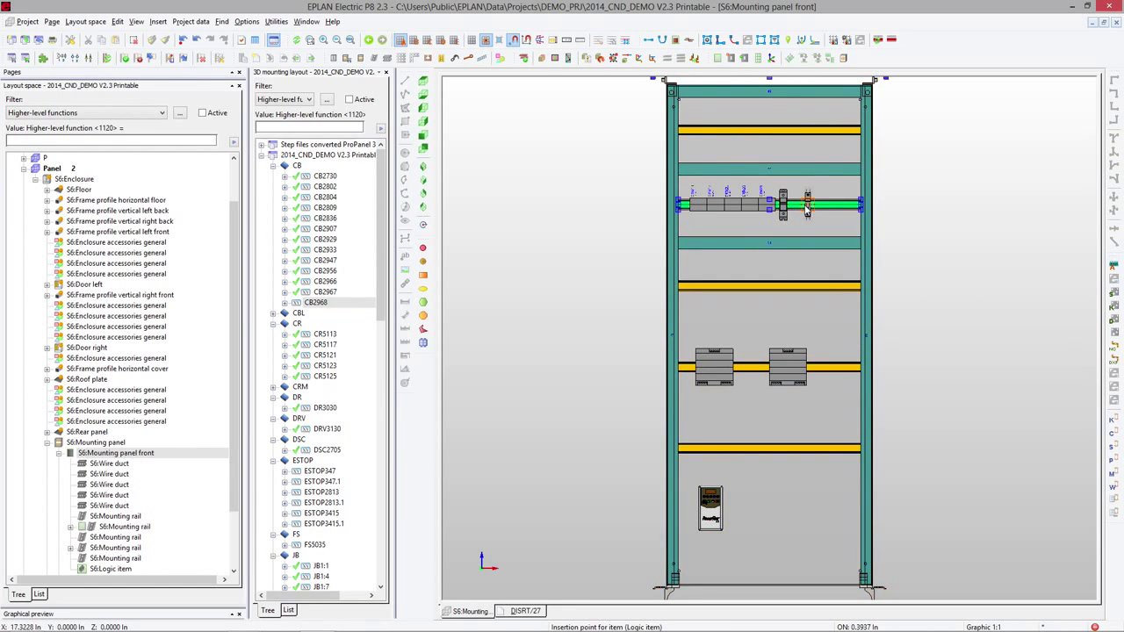
{"action": "scroll", "coordinate": [806, 204], "scroll_direction": "up", "scroll_amount": 3}
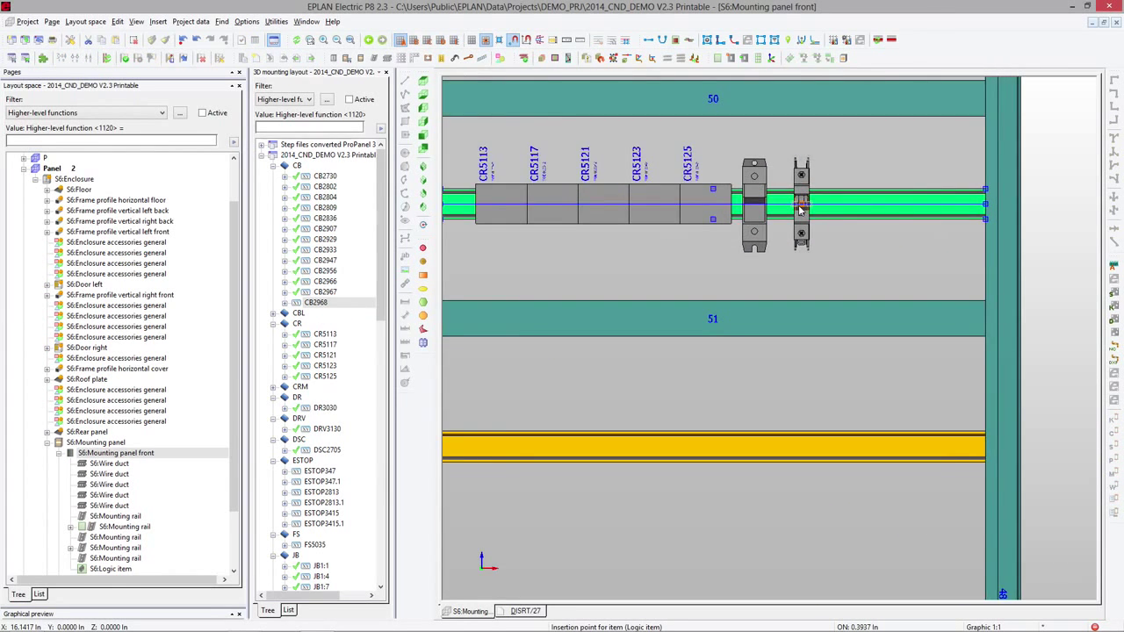
{"action": "left_click", "coordinate": [800, 204]}
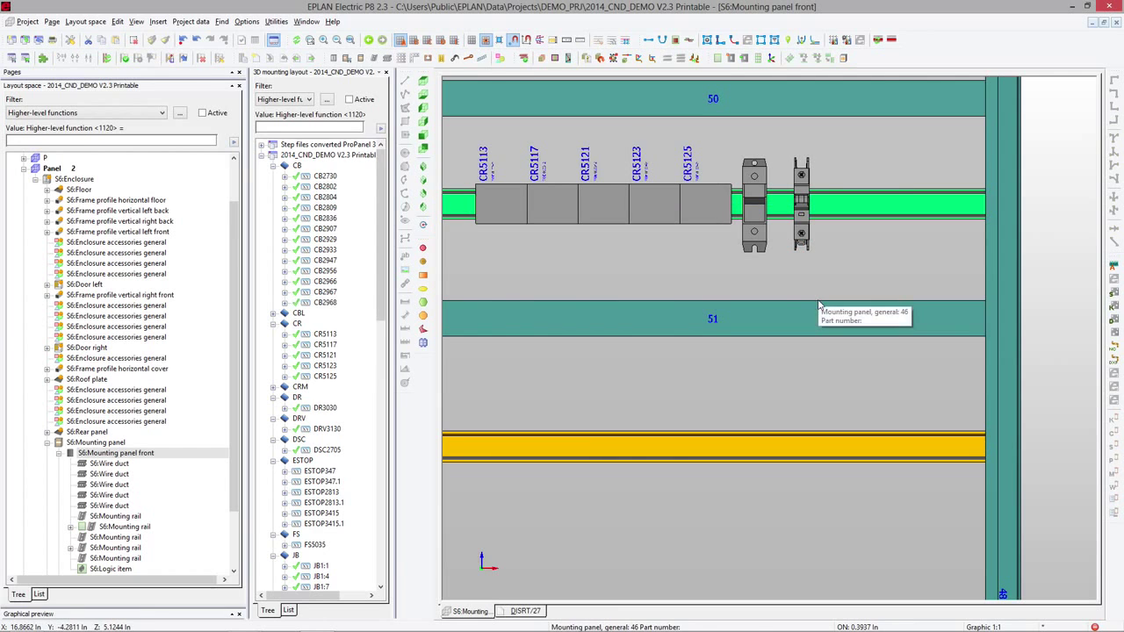
Review CB2968's part mounting data and 3D macro path, then close the dialogs
{"action": "double_click", "coordinate": [802, 233]}
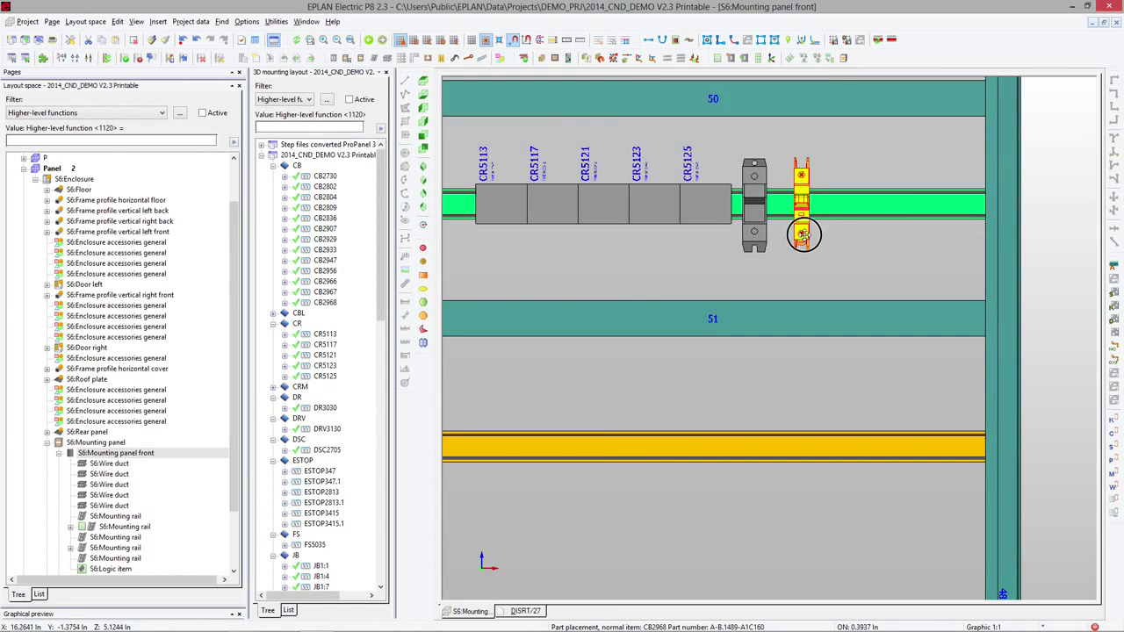
{"action": "left_click", "coordinate": [136, 60]}
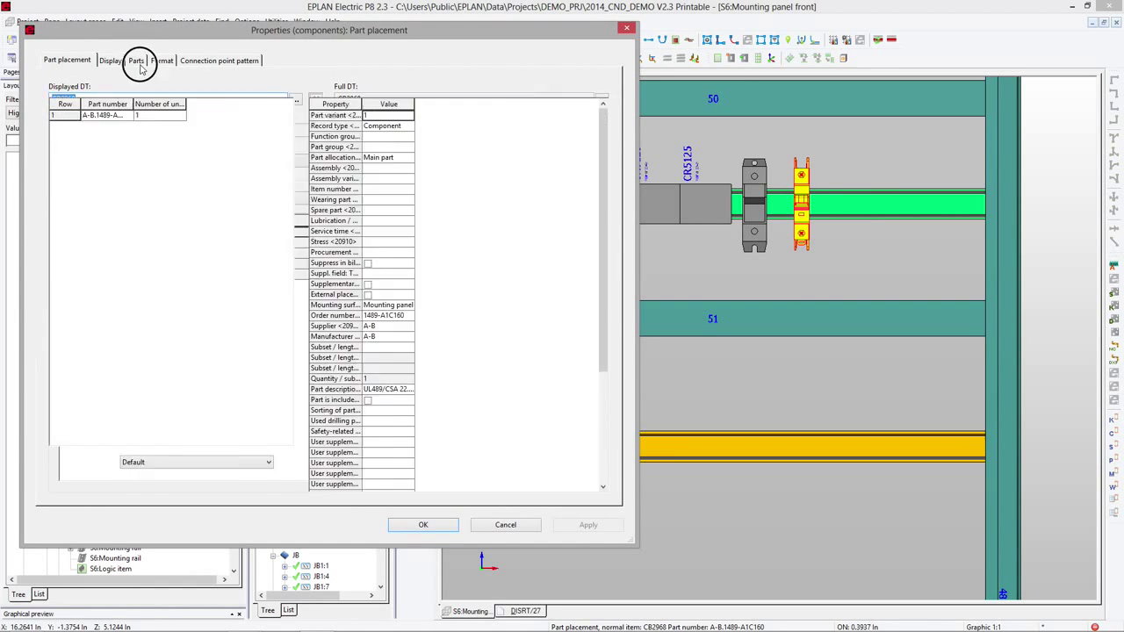
{"action": "left_click", "coordinate": [150, 116]}
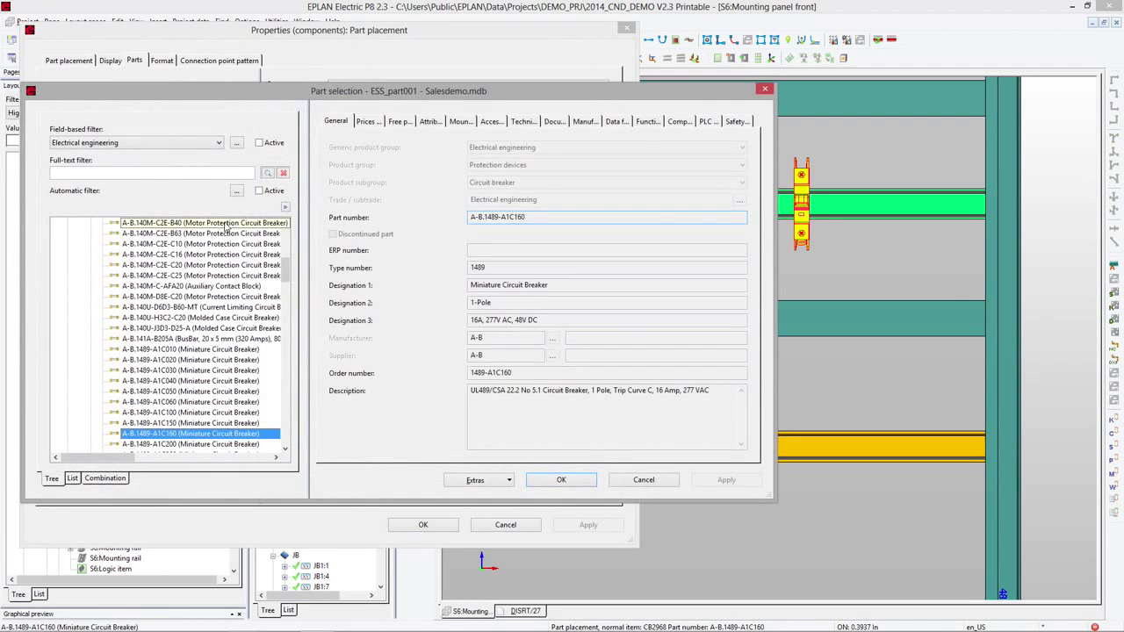
{"action": "left_click", "coordinate": [460, 121]}
{"action": "left_click_drag", "start_coordinate": [589, 267], "coordinate": [451, 302]}
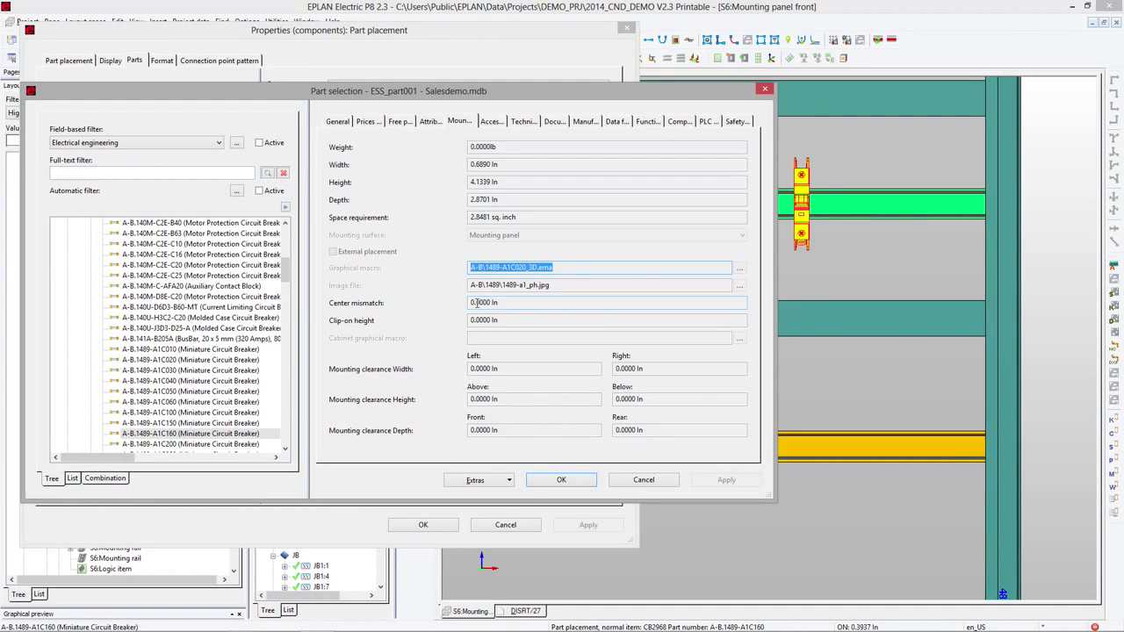
{"action": "key", "text": "Escape"}
{"action": "key", "text": "Escape"}
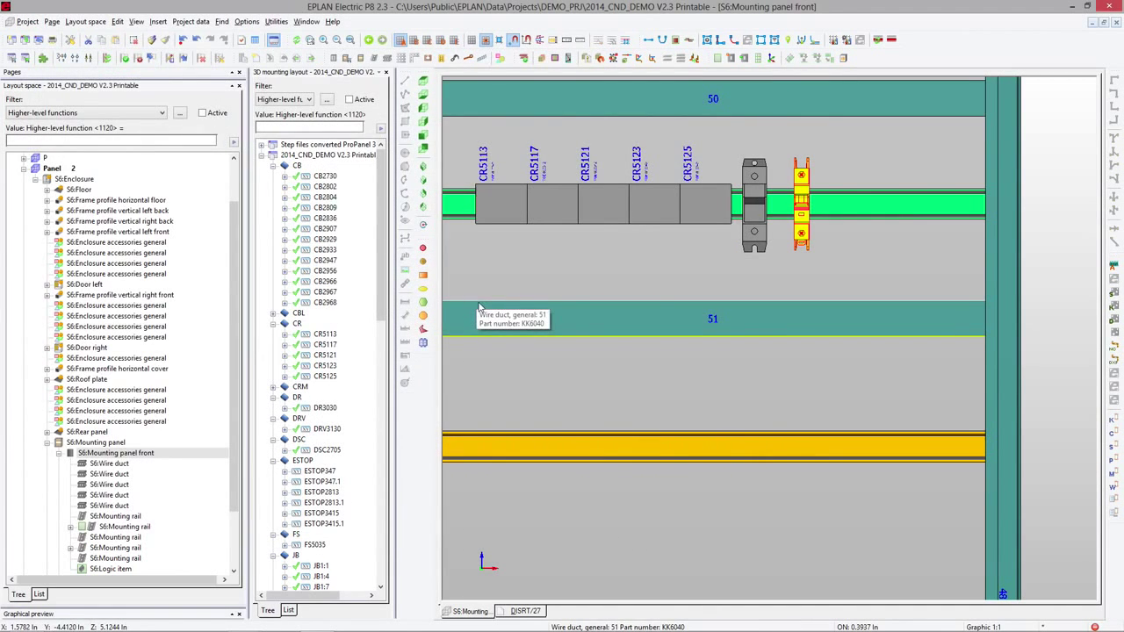
Jump to breaker CB2968's schematic counterpart and clear the selection
{"action": "right_click", "coordinate": [801, 212]}
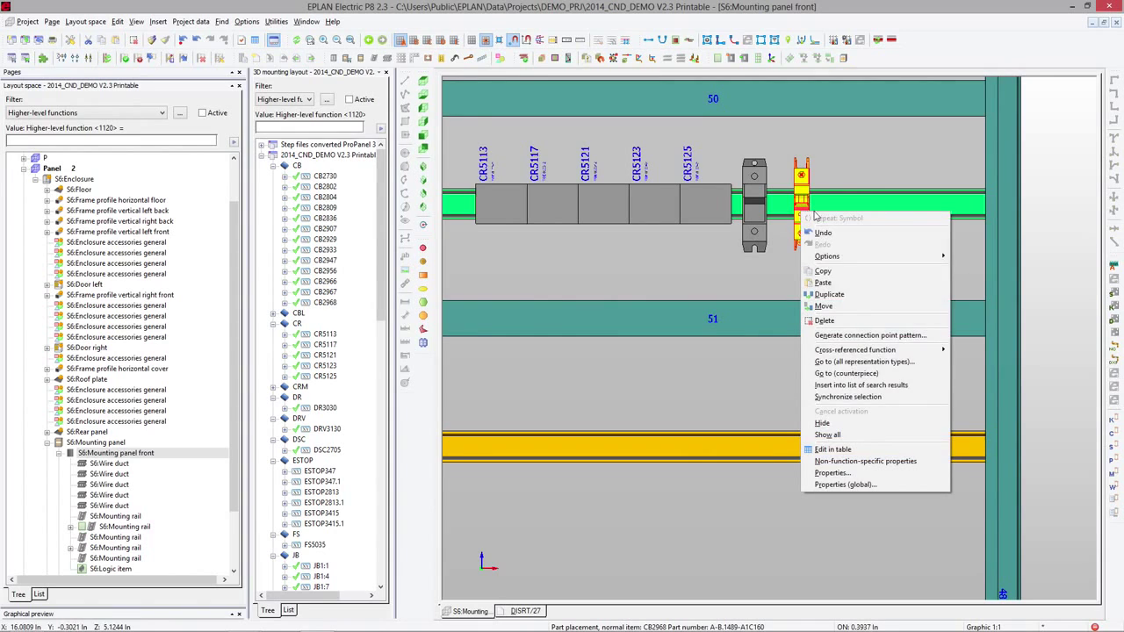
{"action": "left_click", "coordinate": [847, 373]}
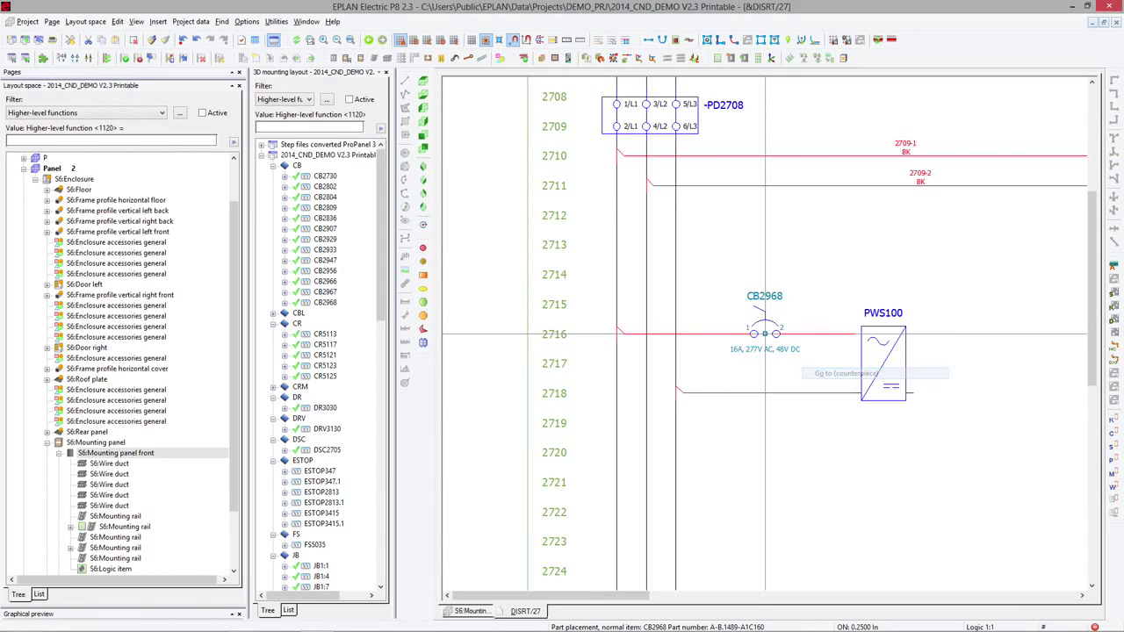
{"action": "left_click", "coordinate": [498, 269]}
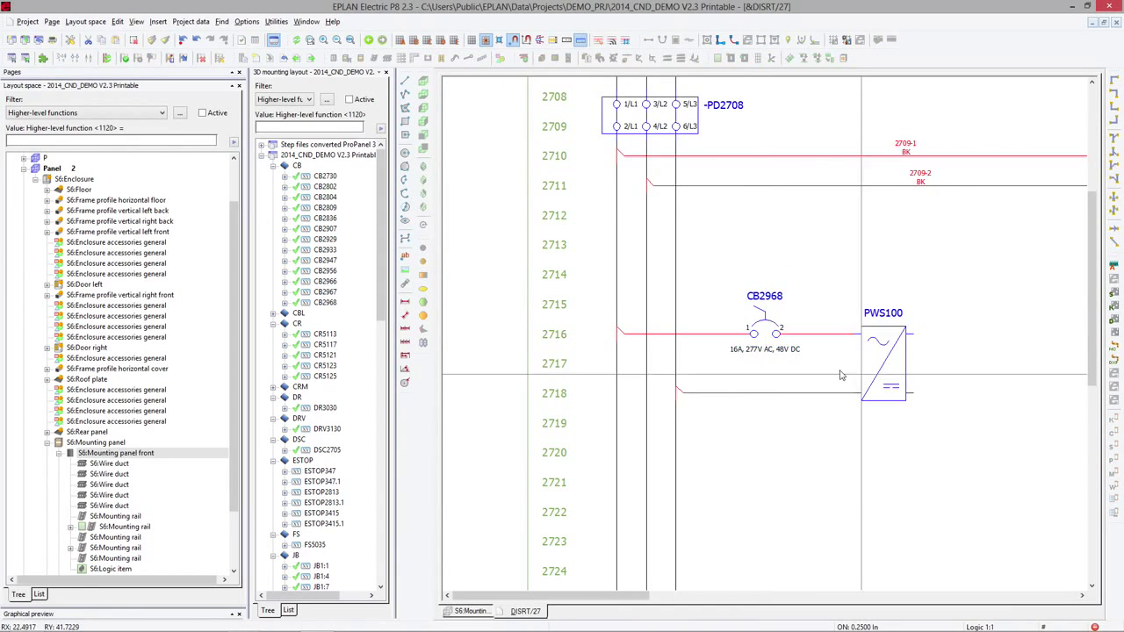
Open page 81 'Component Details' from the Pages navigator, hiding the 3D layout navigator
{"action": "left_click", "coordinate": [233, 75]}
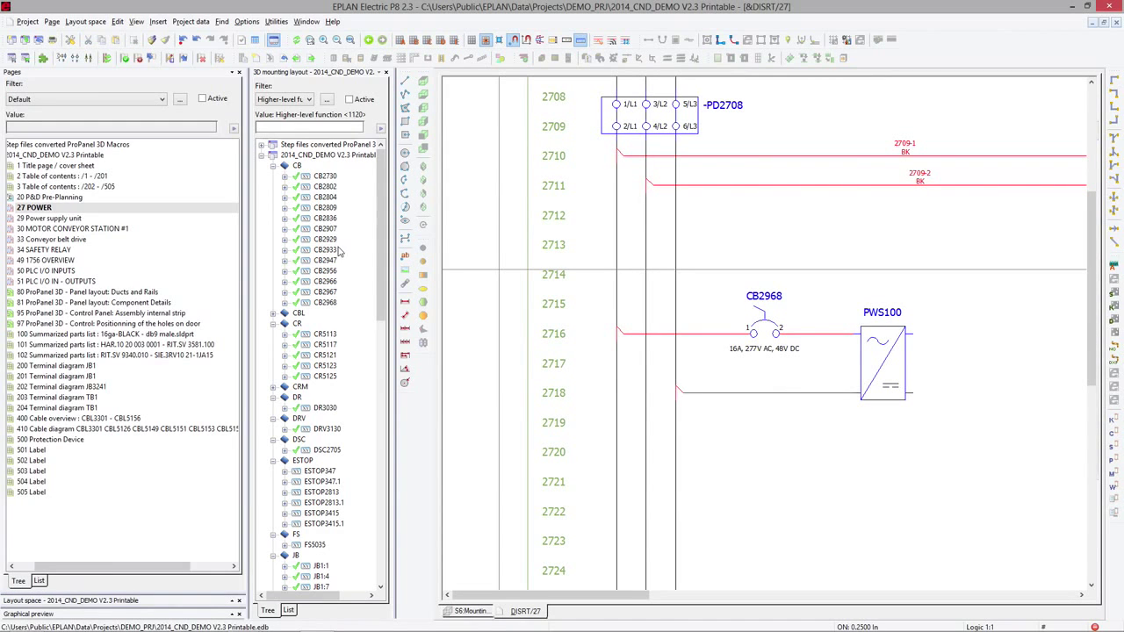
{"action": "left_click", "coordinate": [95, 291]}
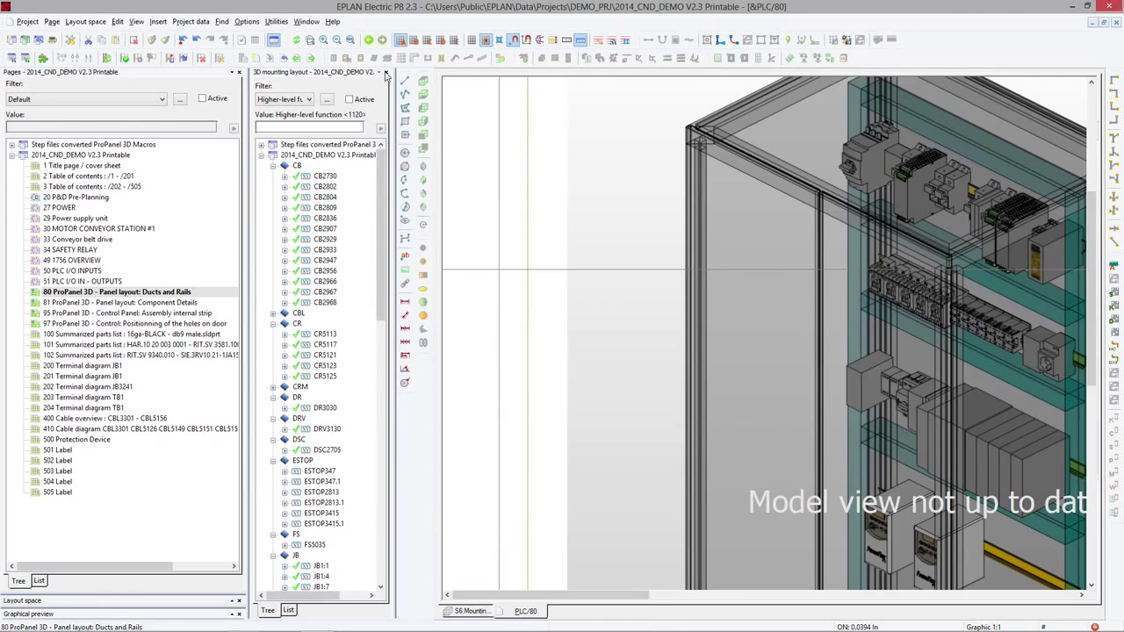
{"action": "left_click", "coordinate": [384, 73]}
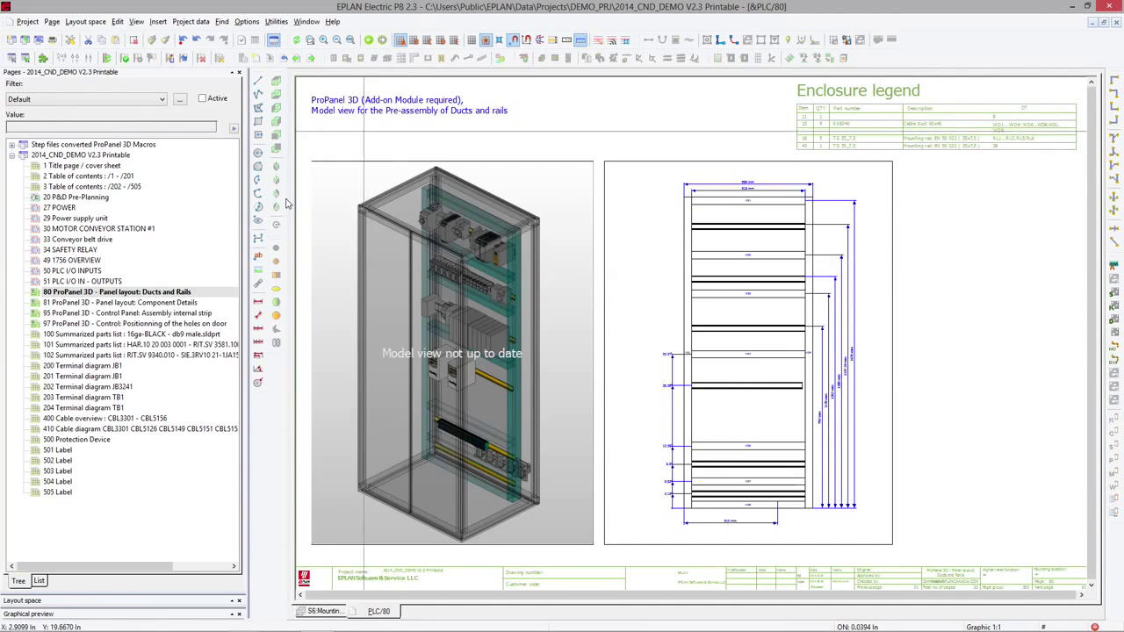
{"action": "left_click", "coordinate": [114, 303]}
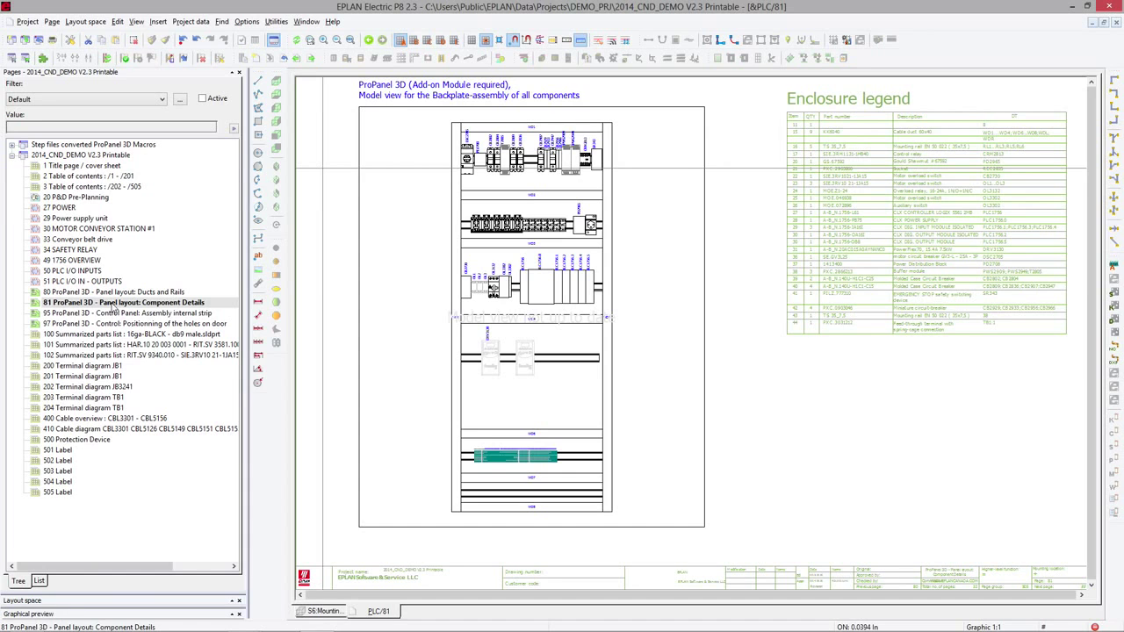
{"action": "right_click", "coordinate": [80, 293]}
Create Model view page &PLC/80.1 described 'Panel 2' right after page 80
{"action": "left_click", "coordinate": [104, 330]}
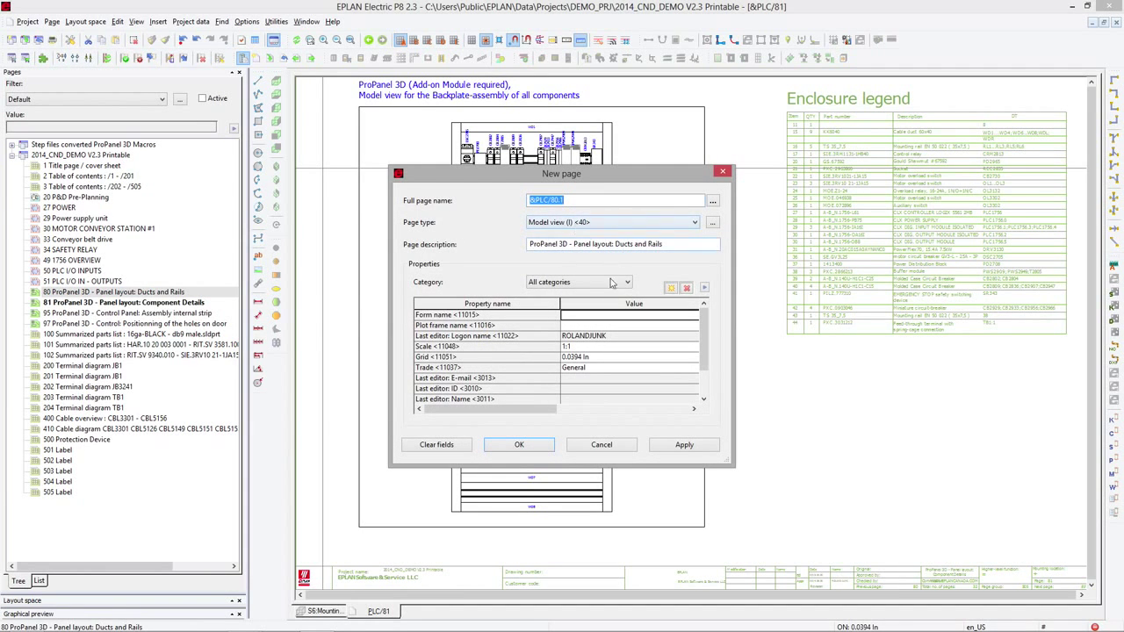
{"action": "left_click", "coordinate": [511, 244]}
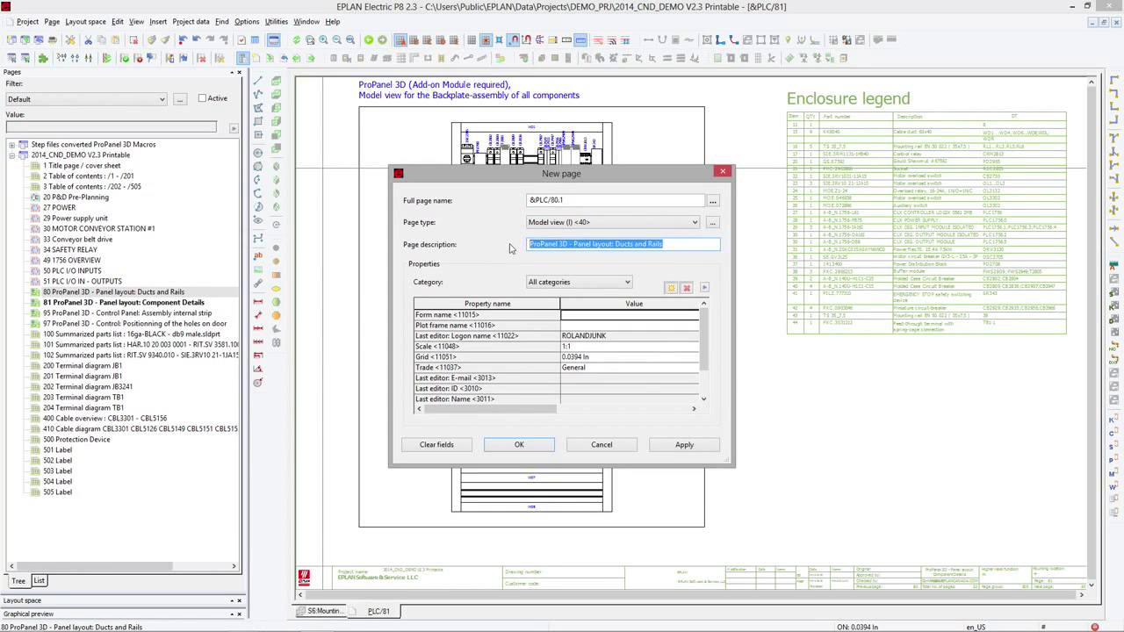
{"action": "type", "text": "Panel 2"}
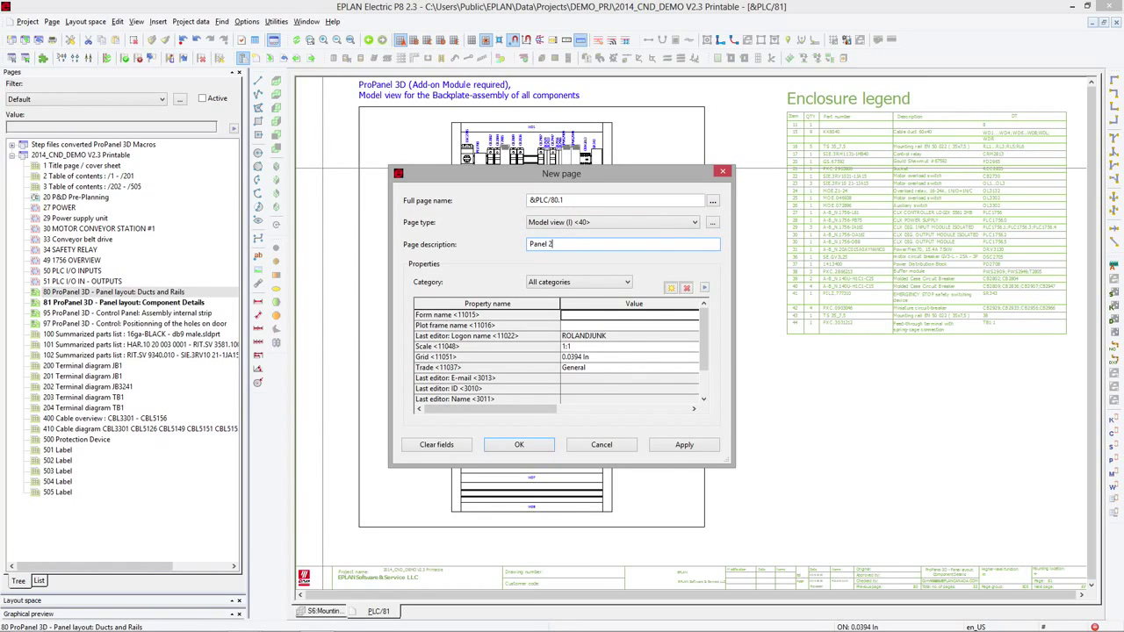
{"action": "key", "text": "Return"}
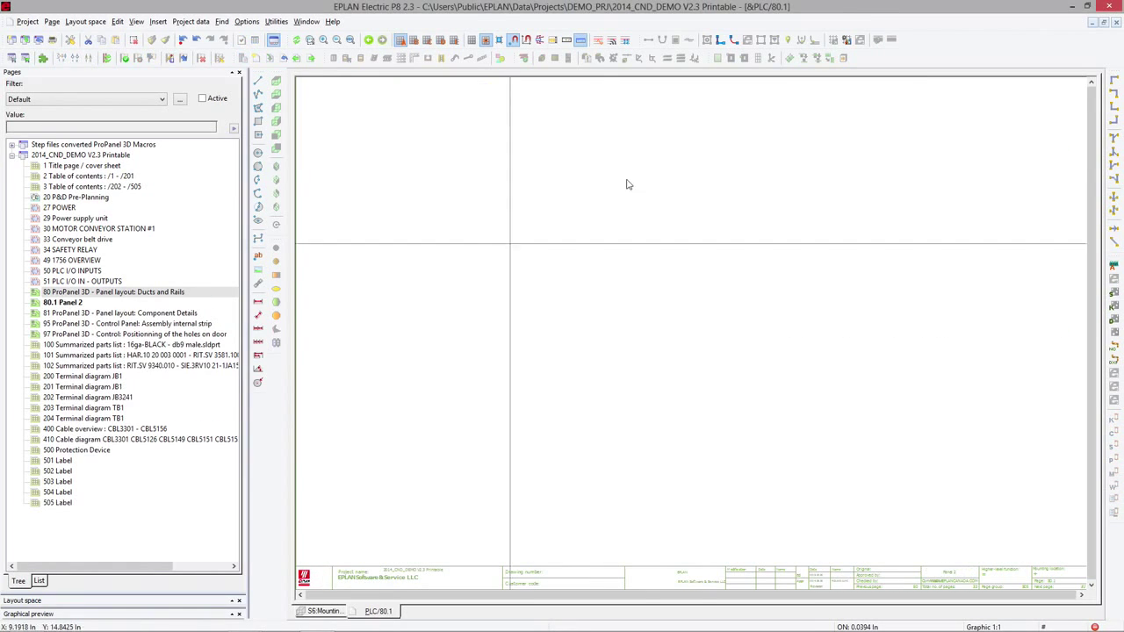
{"action": "left_click", "coordinate": [160, 22]}
{"action": "mouse_move", "coordinate": [219, 97]}
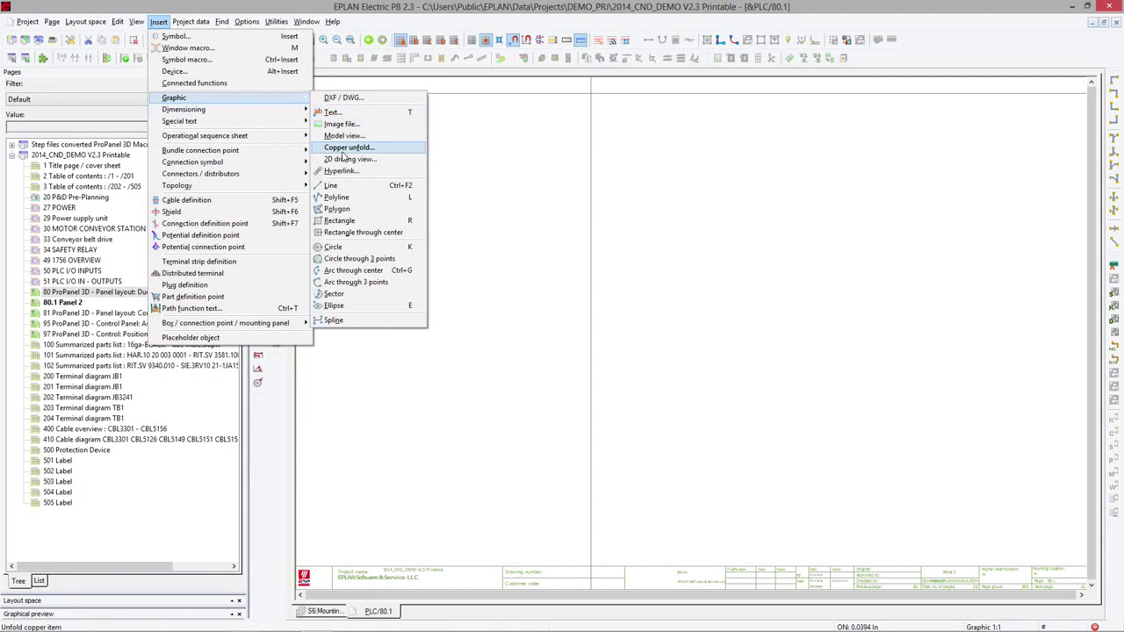
Draw a model view rectangle on page 80.1 showing the Panel 2 layout space
{"action": "left_click", "coordinate": [347, 137]}
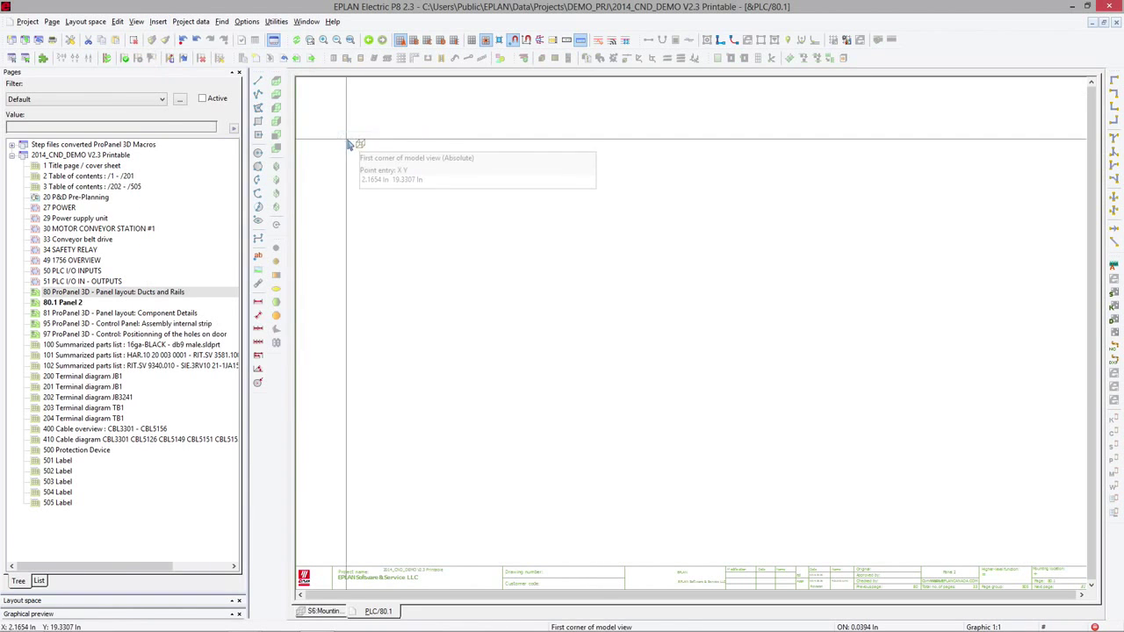
{"action": "left_click", "coordinate": [352, 124]}
{"action": "left_click", "coordinate": [619, 519]}
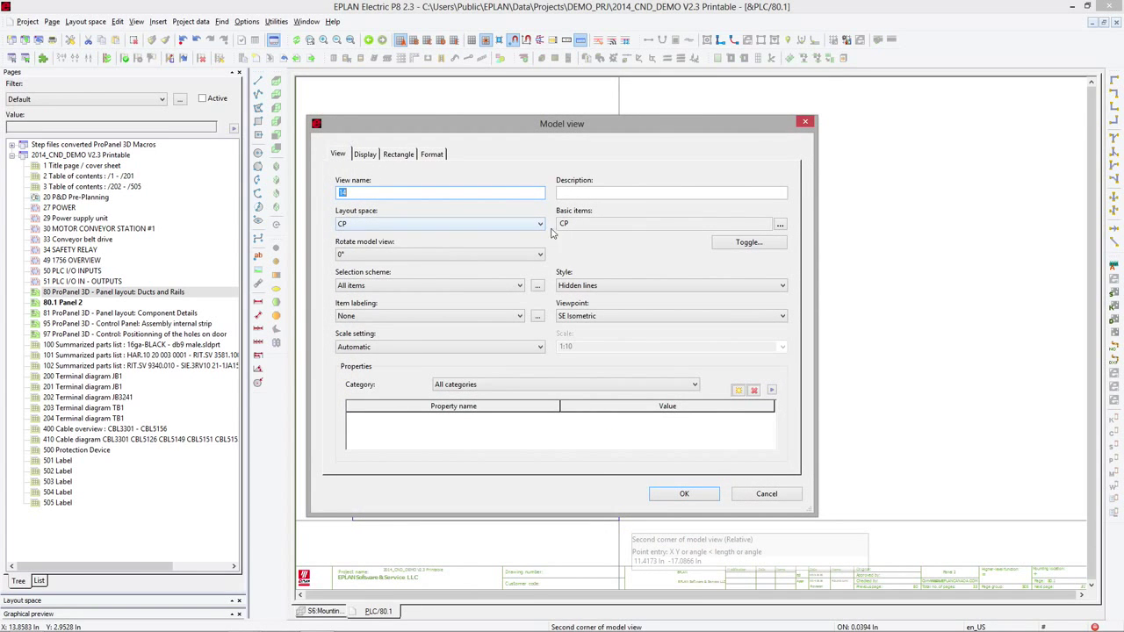
{"action": "left_click", "coordinate": [512, 226]}
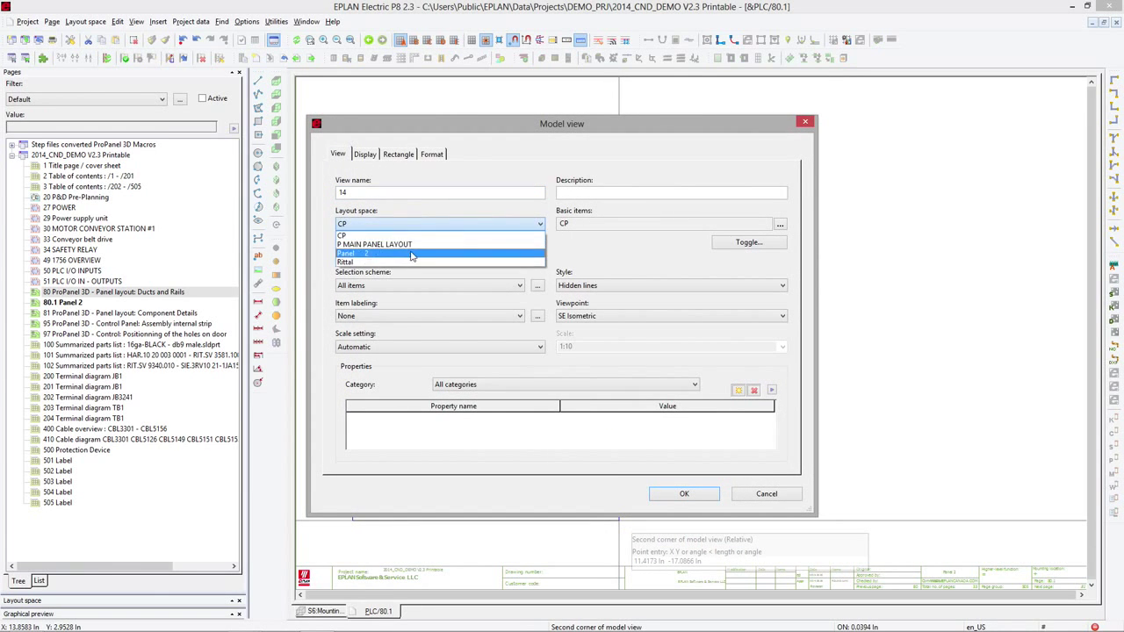
{"action": "left_click", "coordinate": [413, 254]}
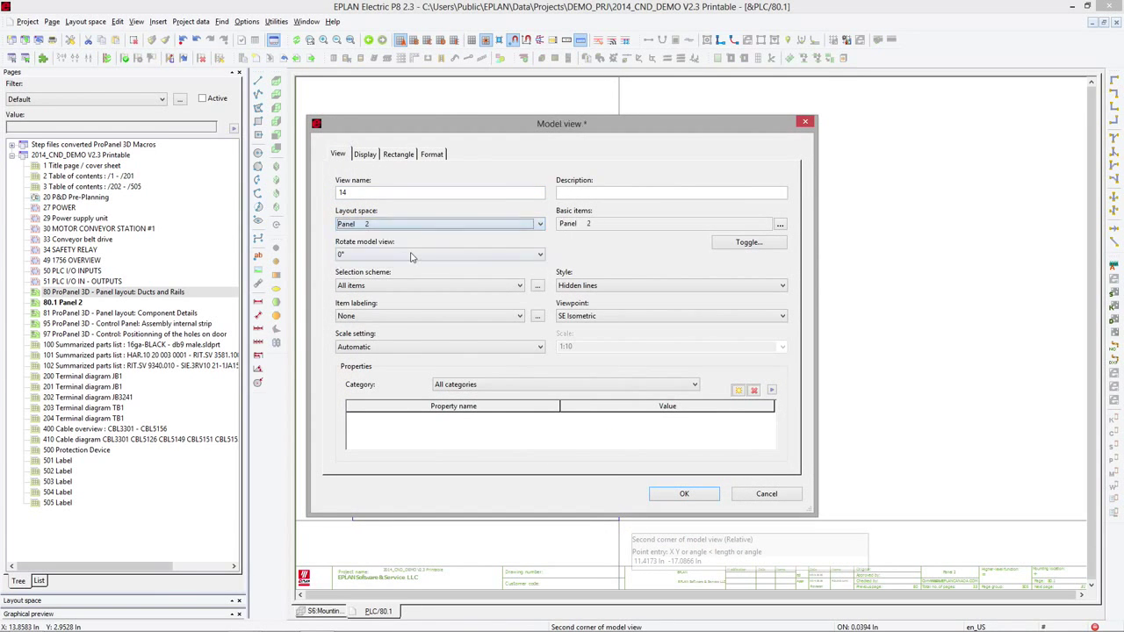
{"action": "left_click", "coordinate": [657, 493]}
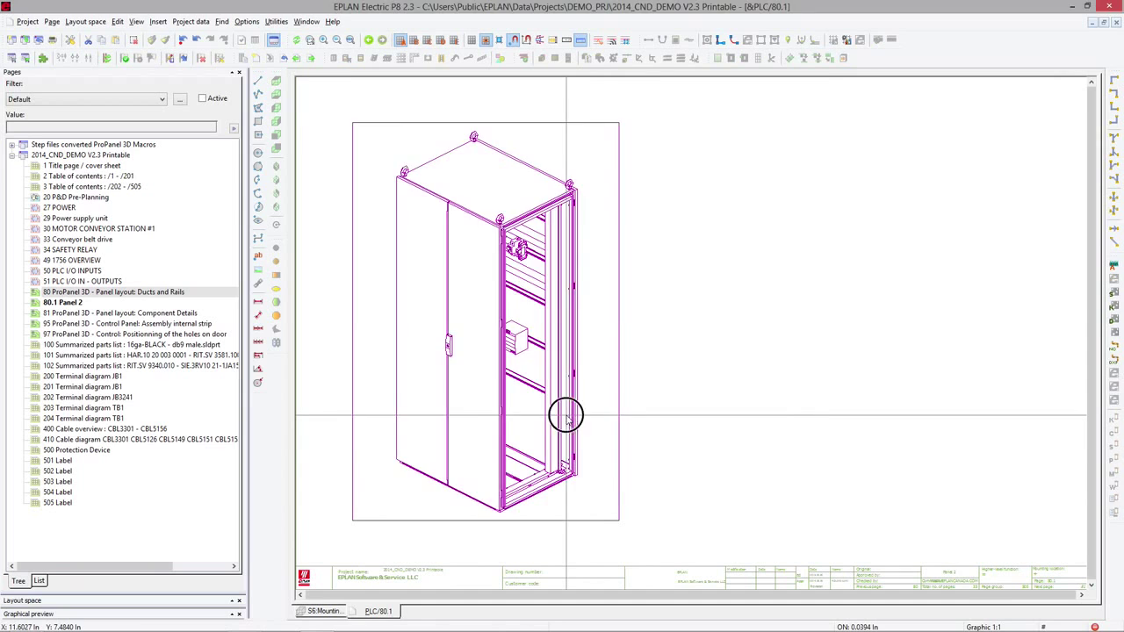
Change the model view's style to wire frame, then to shading
{"action": "double_click", "coordinate": [494, 406]}
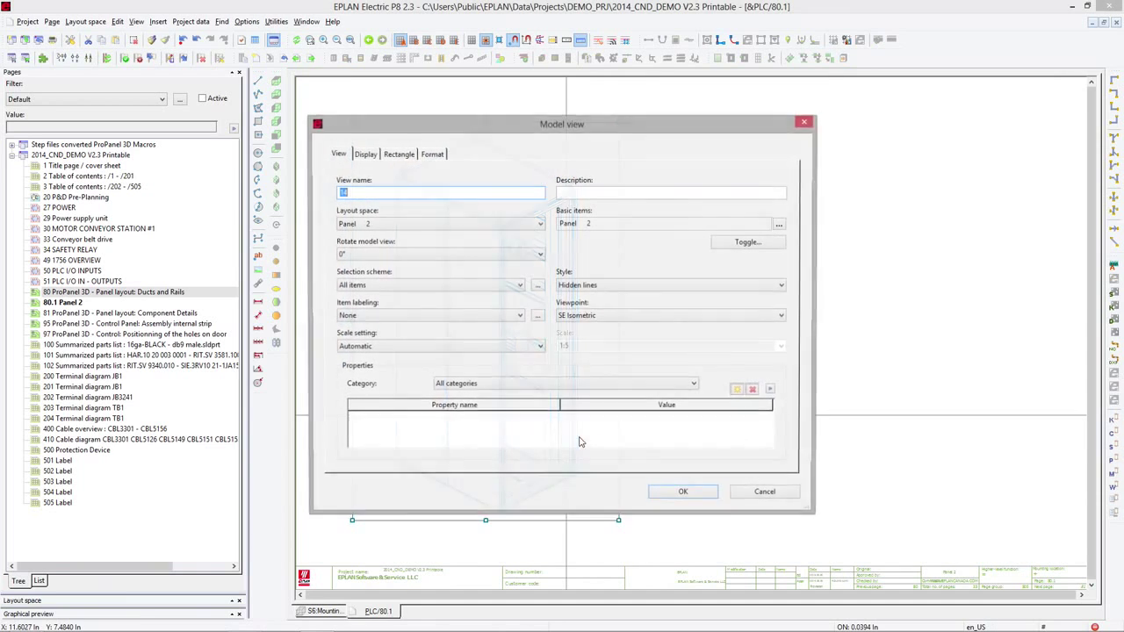
{"action": "left_click", "coordinate": [589, 285]}
{"action": "left_click", "coordinate": [590, 297]}
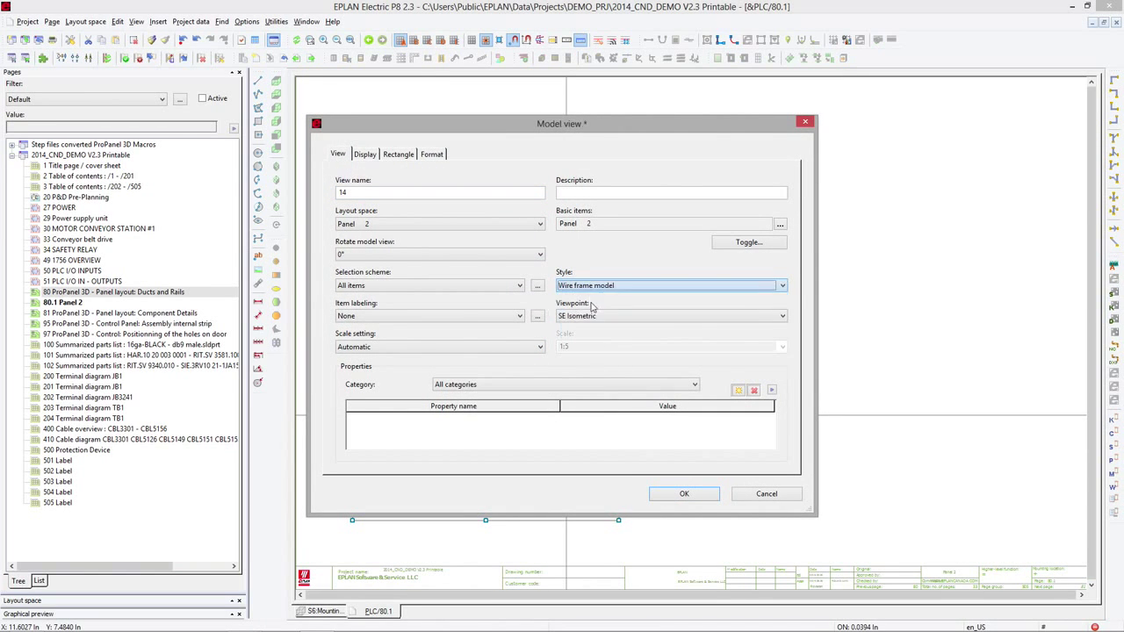
{"action": "left_click", "coordinate": [683, 494]}
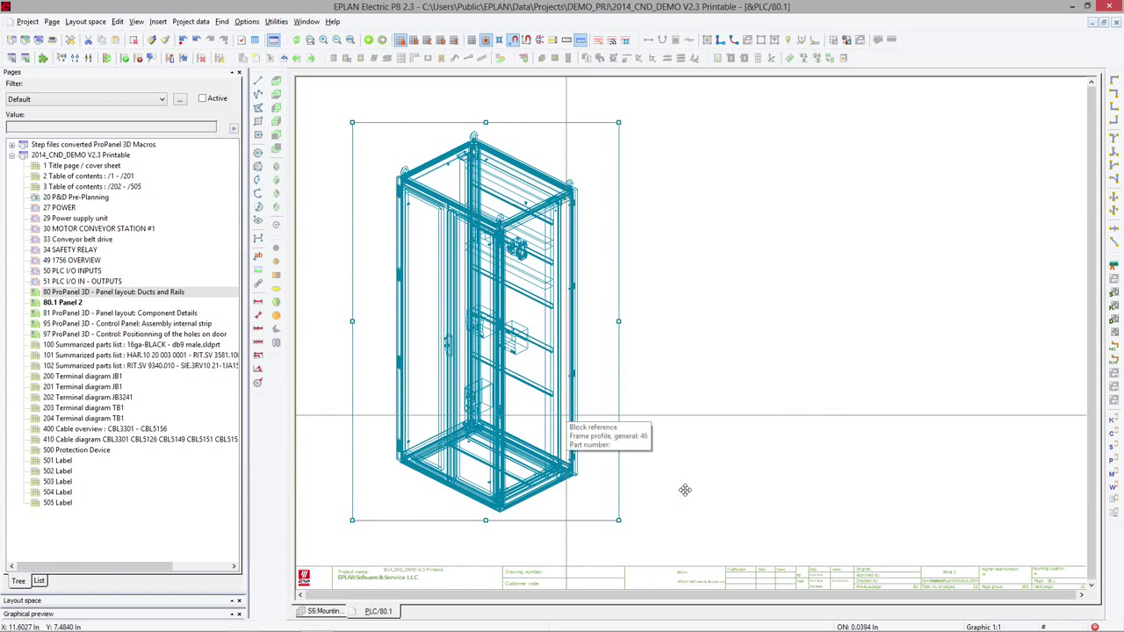
{"action": "double_click", "coordinate": [574, 436]}
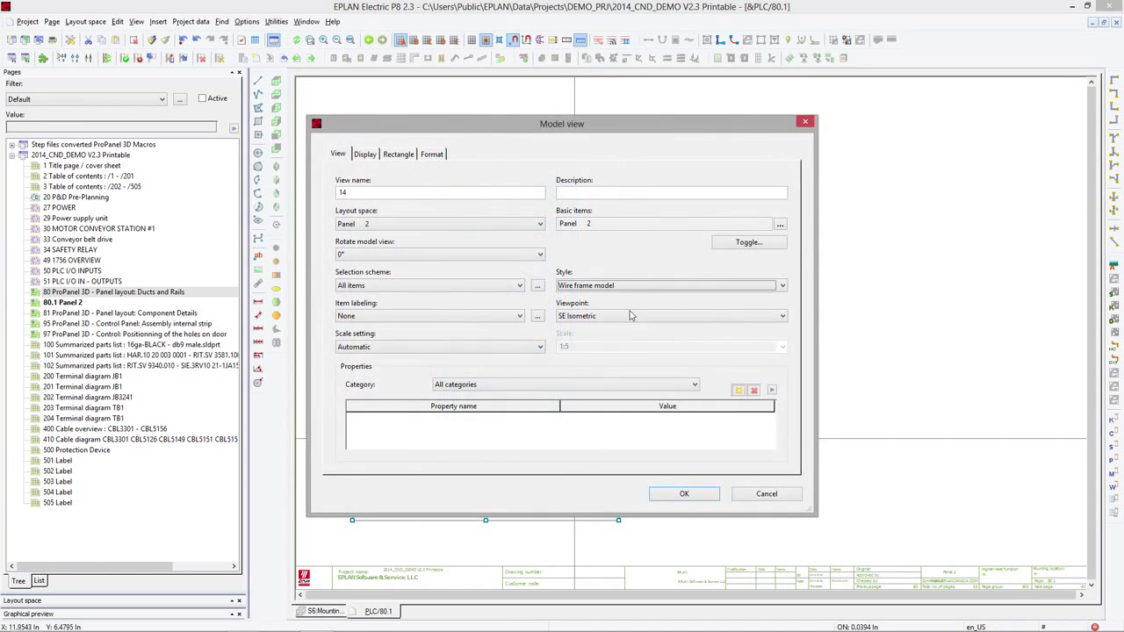
{"action": "left_click", "coordinate": [583, 287]}
{"action": "left_click", "coordinate": [576, 323]}
{"action": "left_click", "coordinate": [681, 497]}
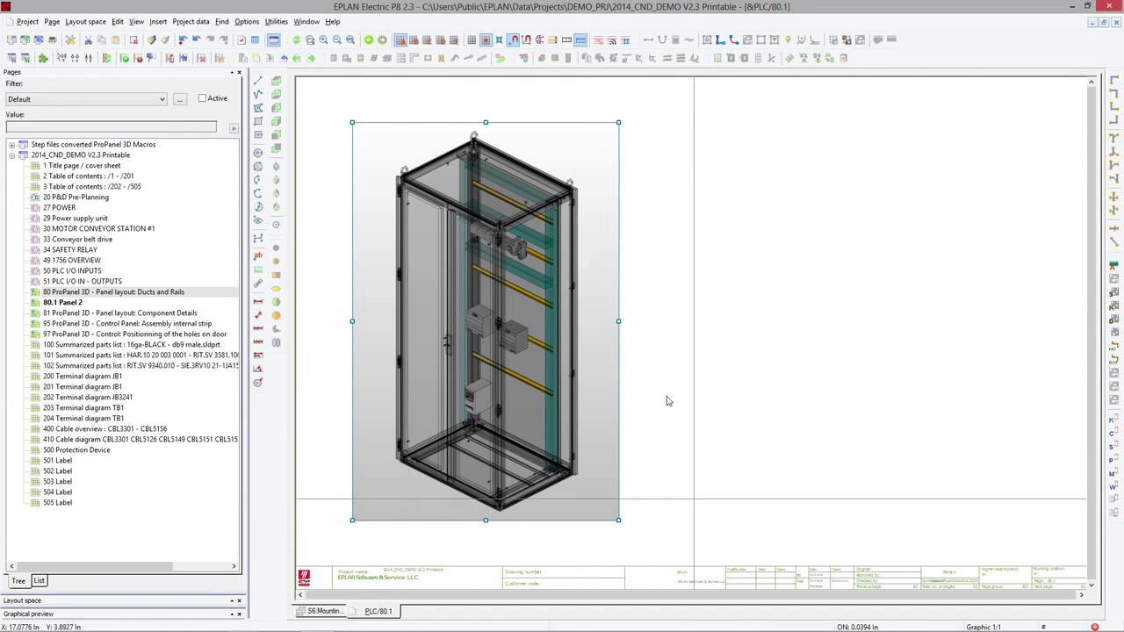
Draw a second Panel 2 model view rectangle to the right of the isometric view
{"action": "left_click", "coordinate": [159, 21]}
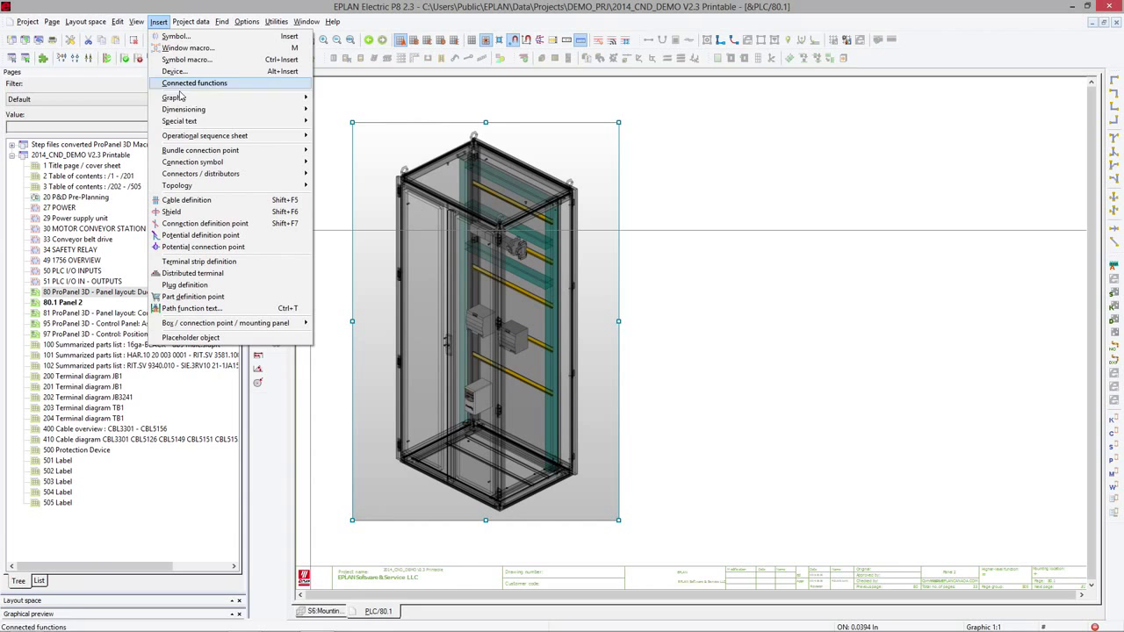
{"action": "mouse_move", "coordinate": [217, 99]}
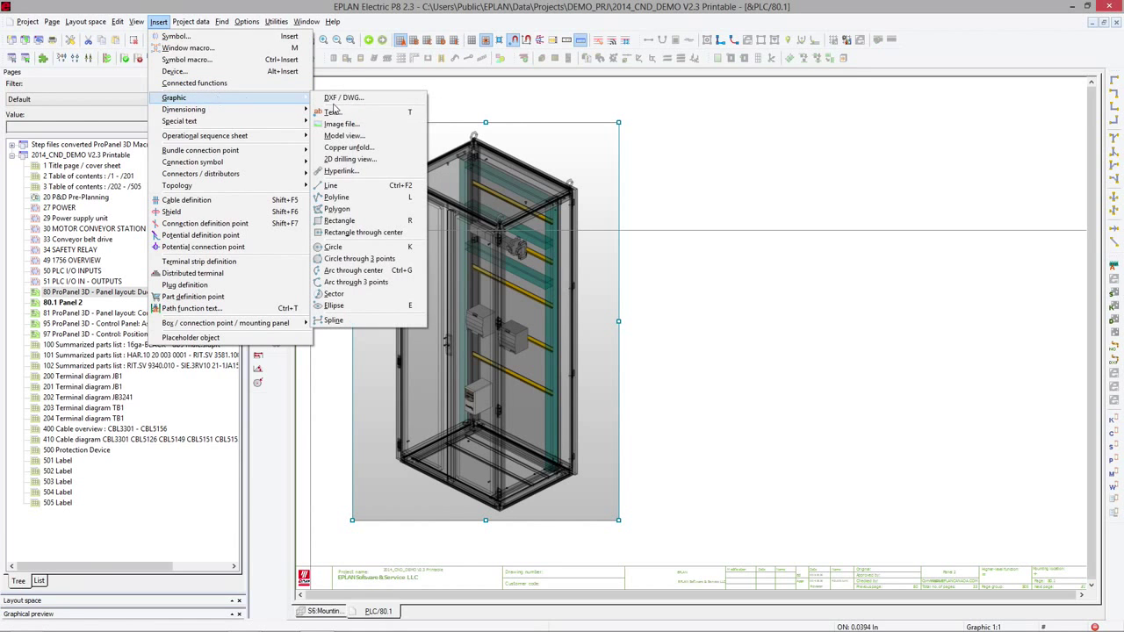
{"action": "left_click", "coordinate": [365, 141]}
{"action": "left_click", "coordinate": [648, 122]}
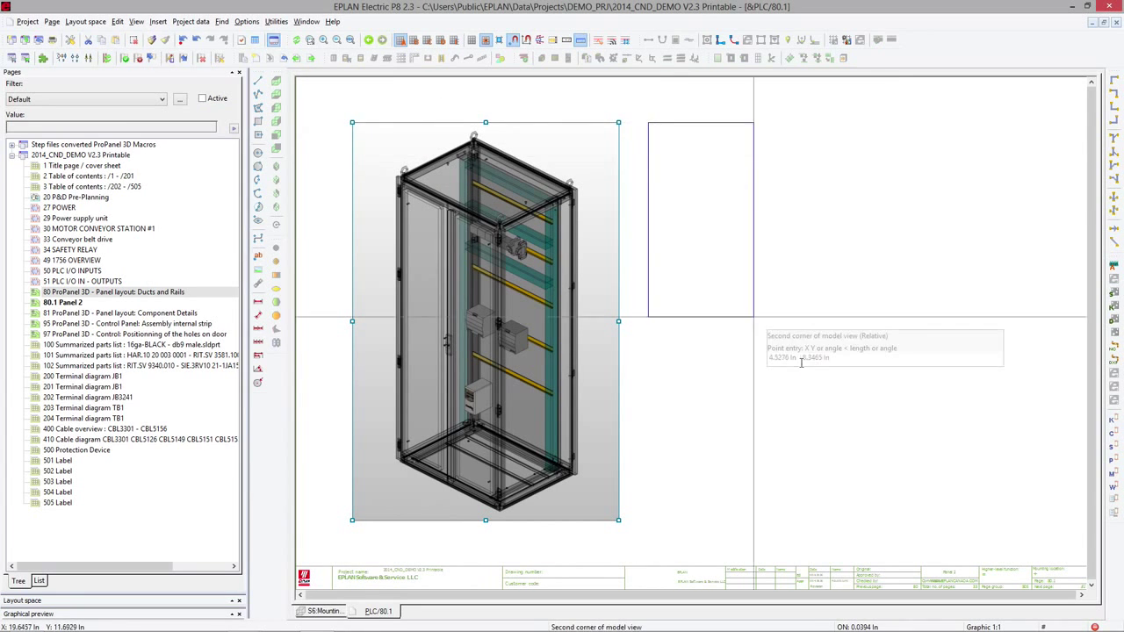
{"action": "left_click", "coordinate": [930, 520]}
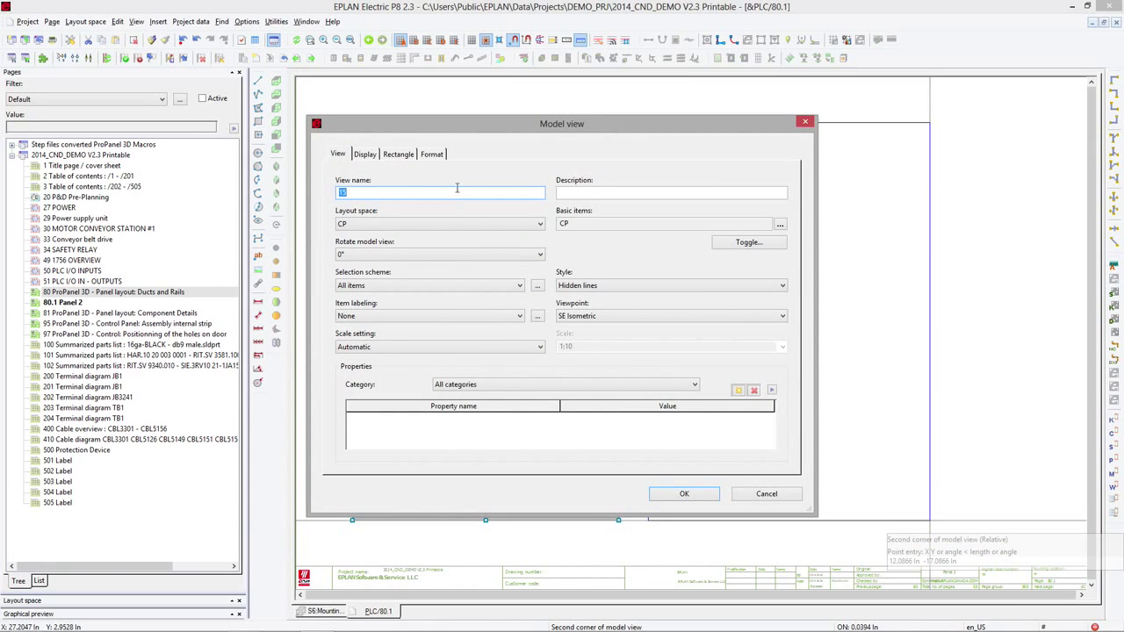
{"action": "left_click", "coordinate": [492, 223]}
{"action": "left_click", "coordinate": [477, 251]}
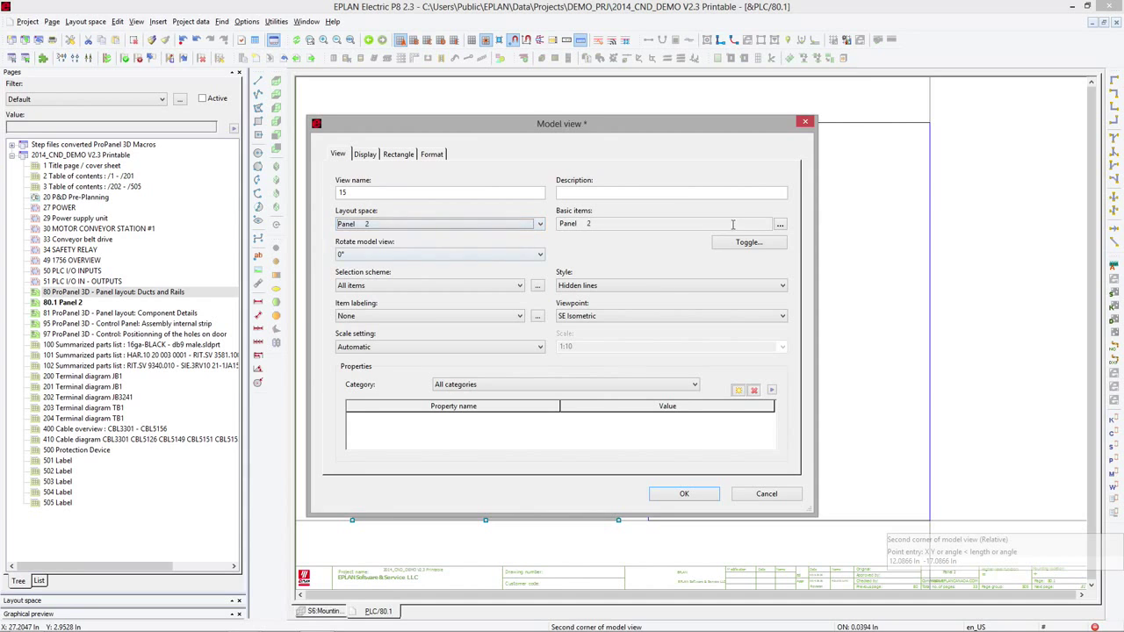
Limit the second view's basic item to S6:Mounting panel front
{"action": "left_click", "coordinate": [779, 226]}
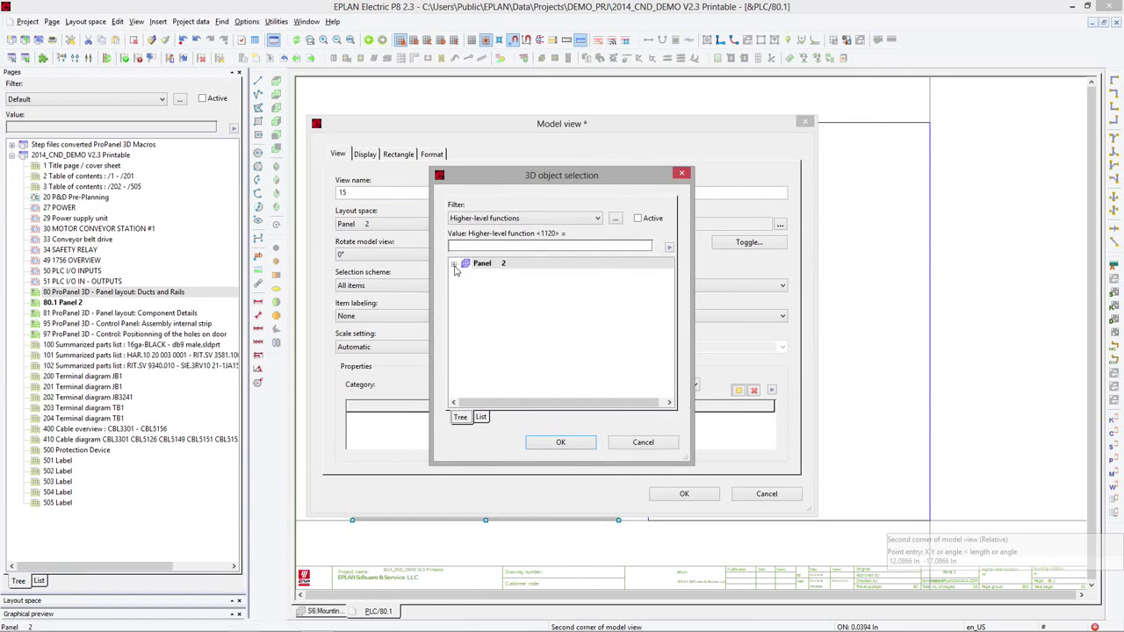
{"action": "left_click", "coordinate": [454, 265]}
{"action": "left_click", "coordinate": [465, 275]}
{"action": "scroll", "coordinate": [533, 338], "scroll_direction": "down", "scroll_amount": 3}
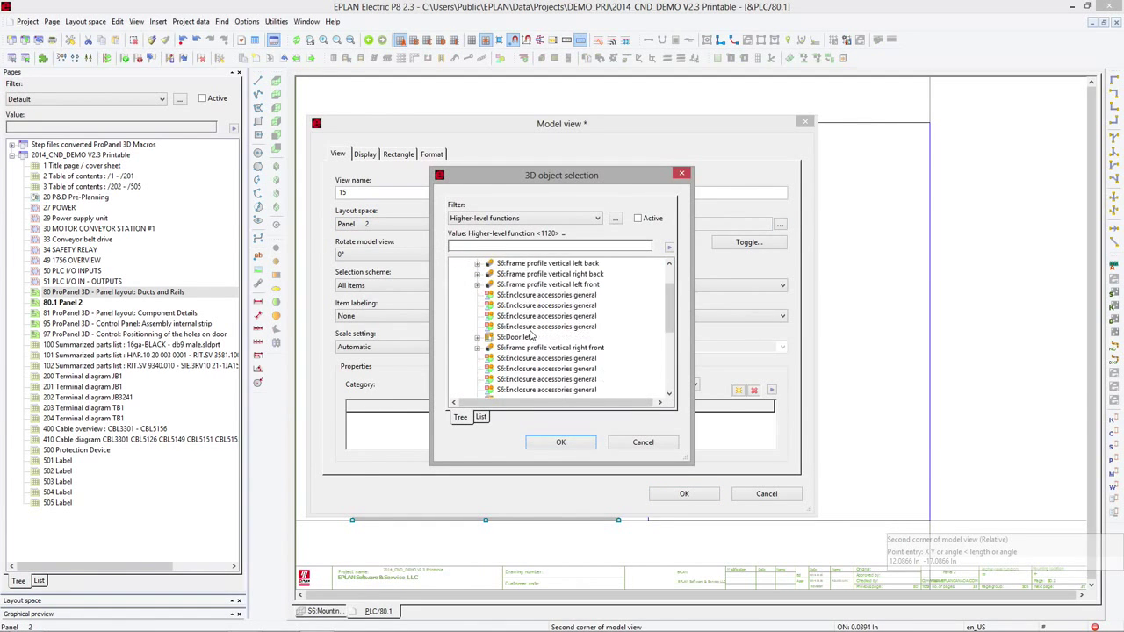
{"action": "scroll", "coordinate": [535, 368], "scroll_direction": "down", "scroll_amount": 1}
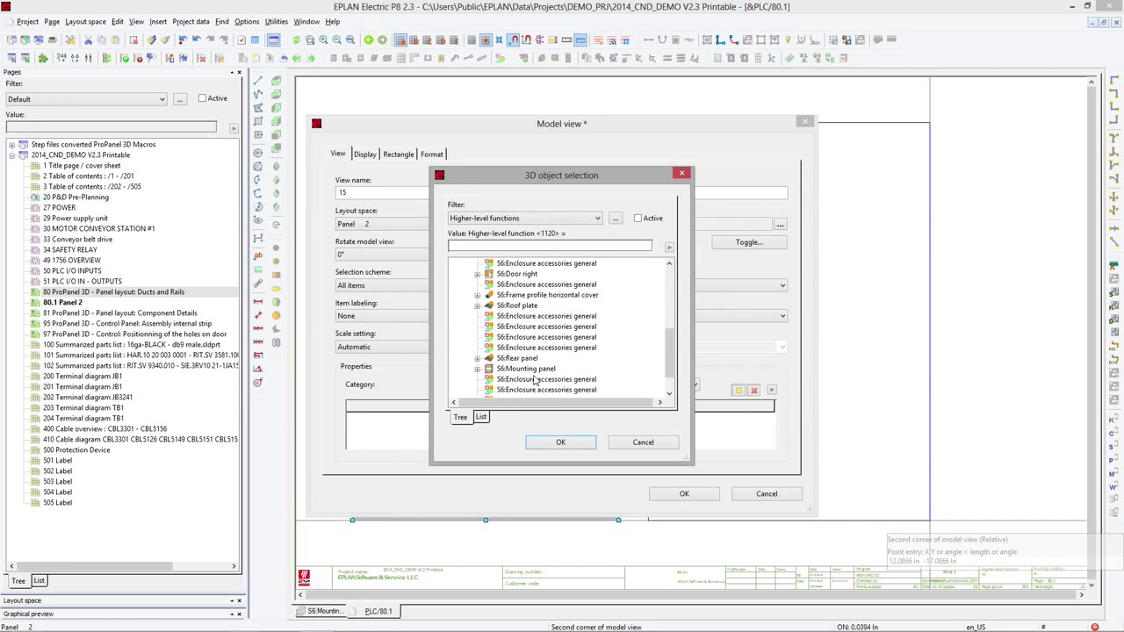
{"action": "scroll", "coordinate": [535, 379], "scroll_direction": "down", "scroll_amount": 1}
{"action": "left_click", "coordinate": [531, 339]}
{"action": "left_click", "coordinate": [478, 339]}
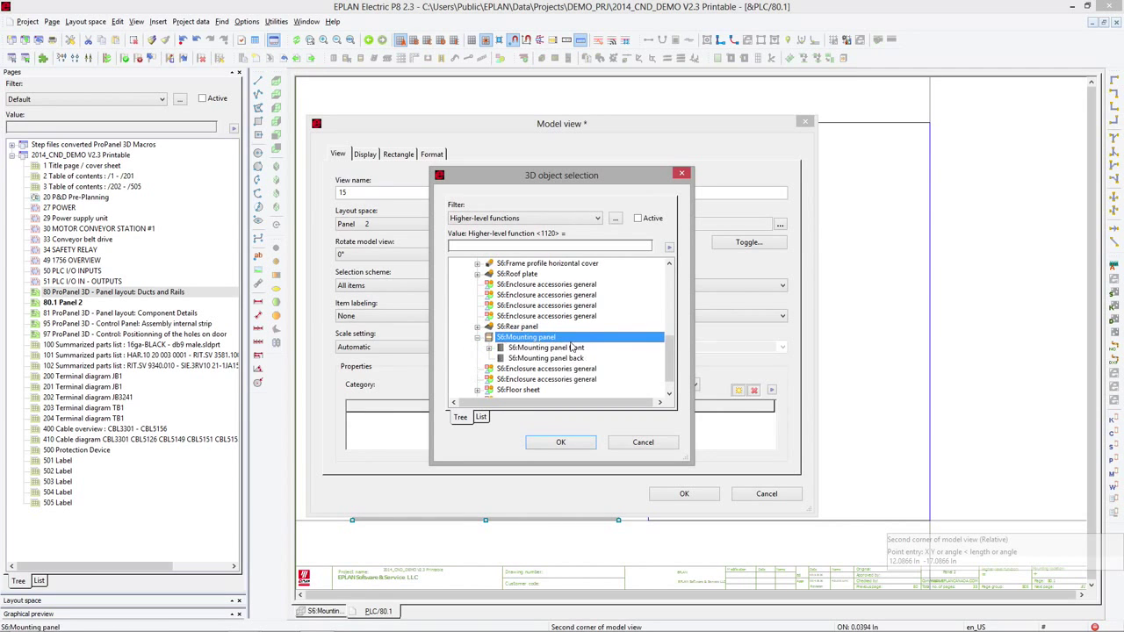
{"action": "left_click", "coordinate": [572, 349]}
{"action": "left_click", "coordinate": [560, 443]}
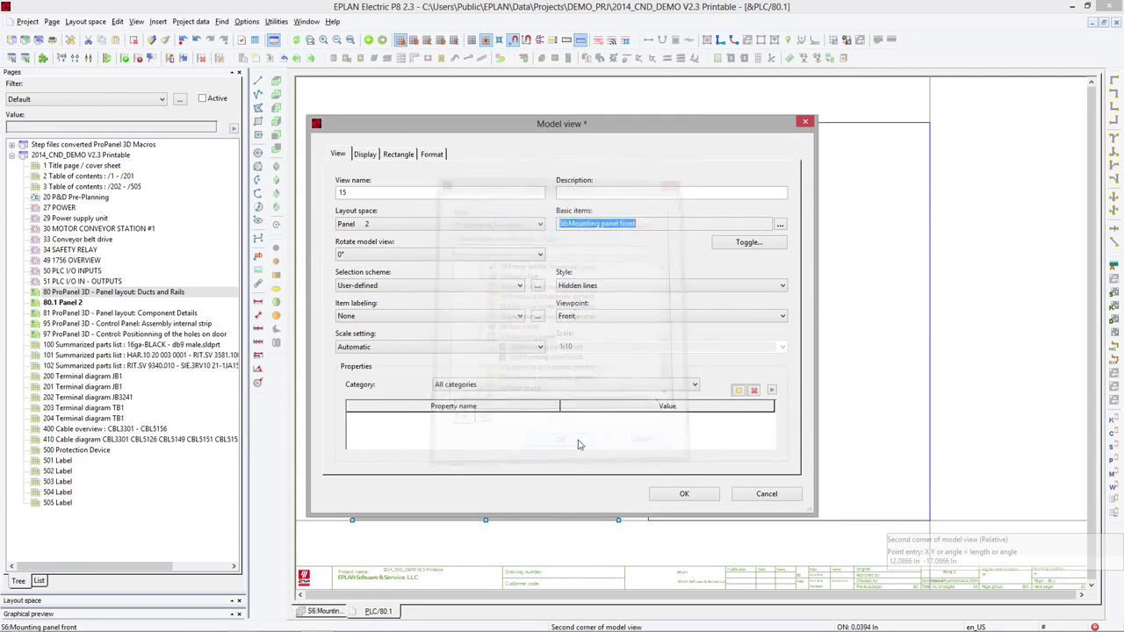
Set item labeling to Standard 1_10 and place the front panel view
{"action": "left_click", "coordinate": [462, 316]}
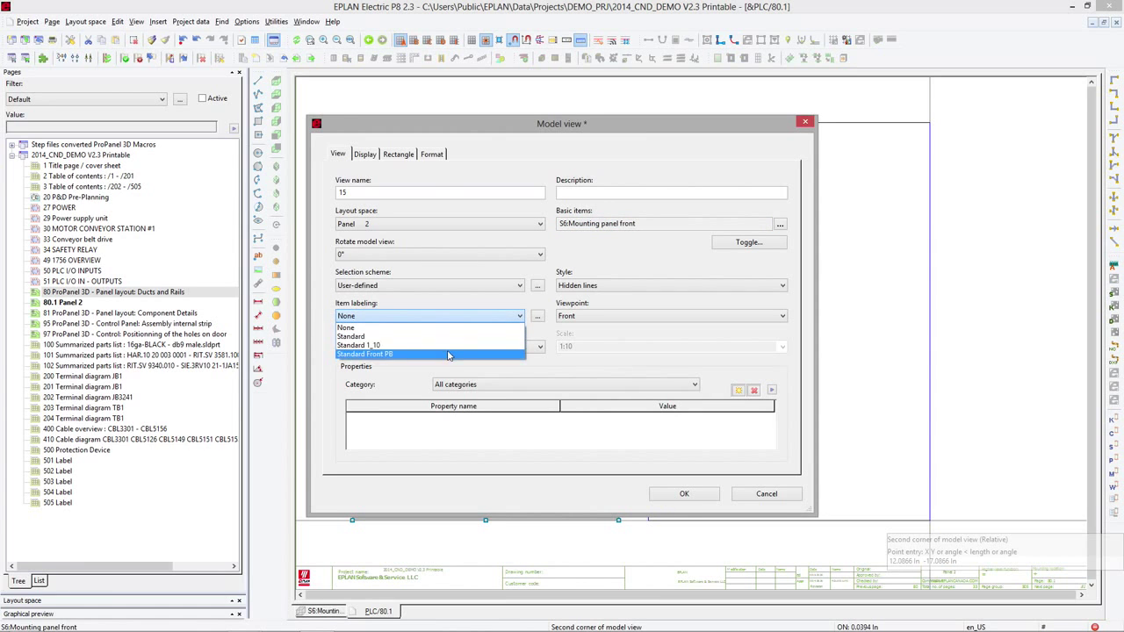
{"action": "left_click", "coordinate": [450, 345]}
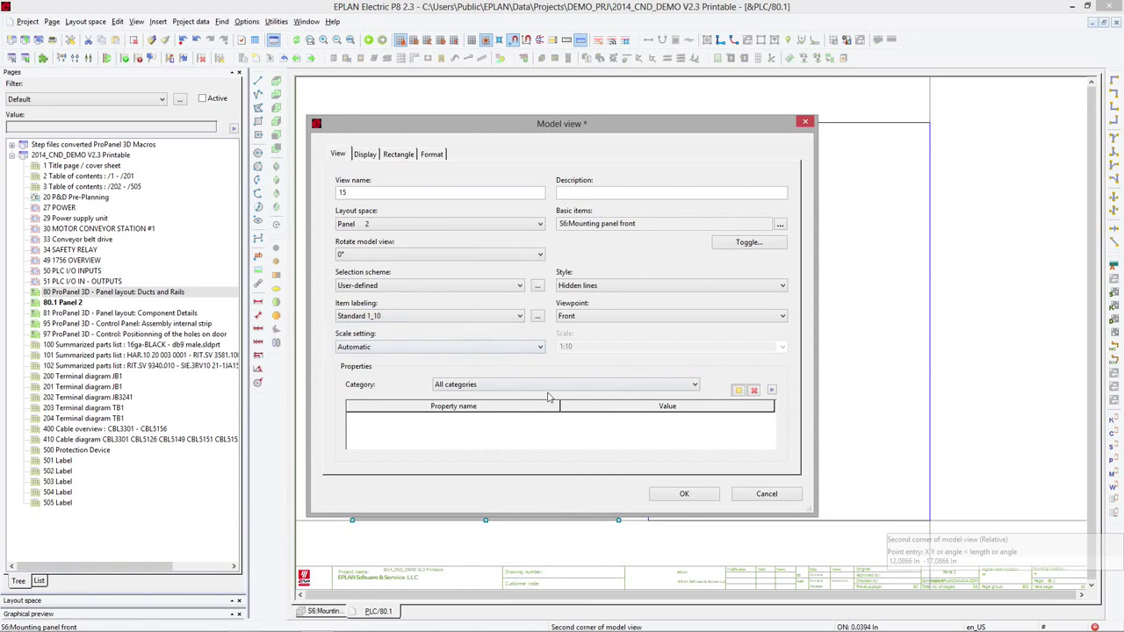
{"action": "left_click", "coordinate": [681, 494]}
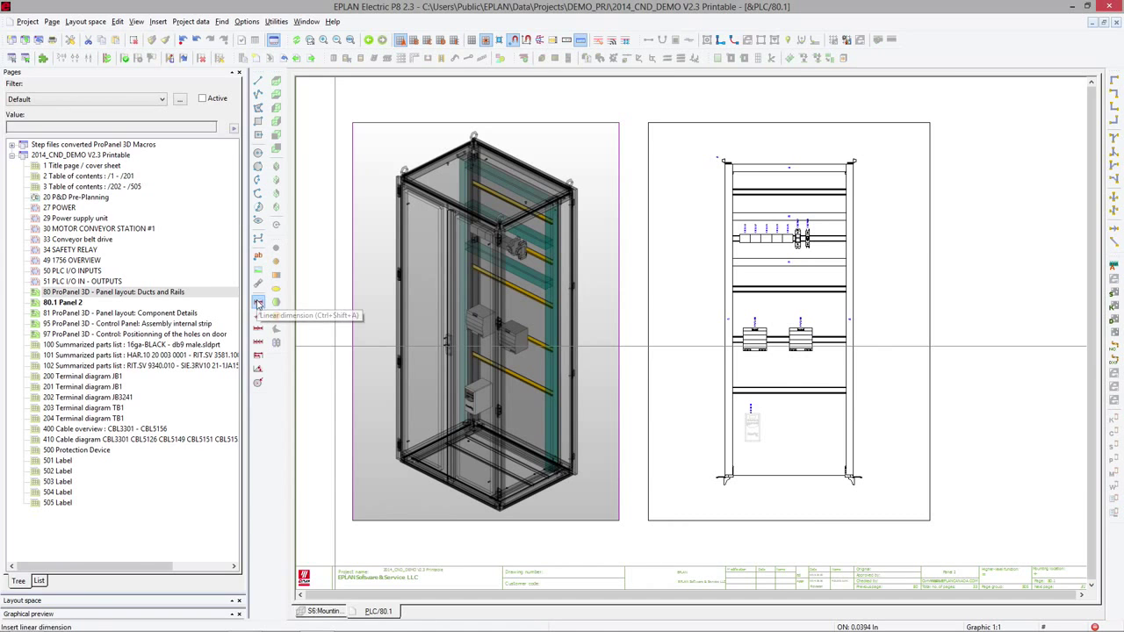
Dimension the panel's left side vertically from the bottom-left corner up to the rail
{"action": "left_click", "coordinate": [258, 302]}
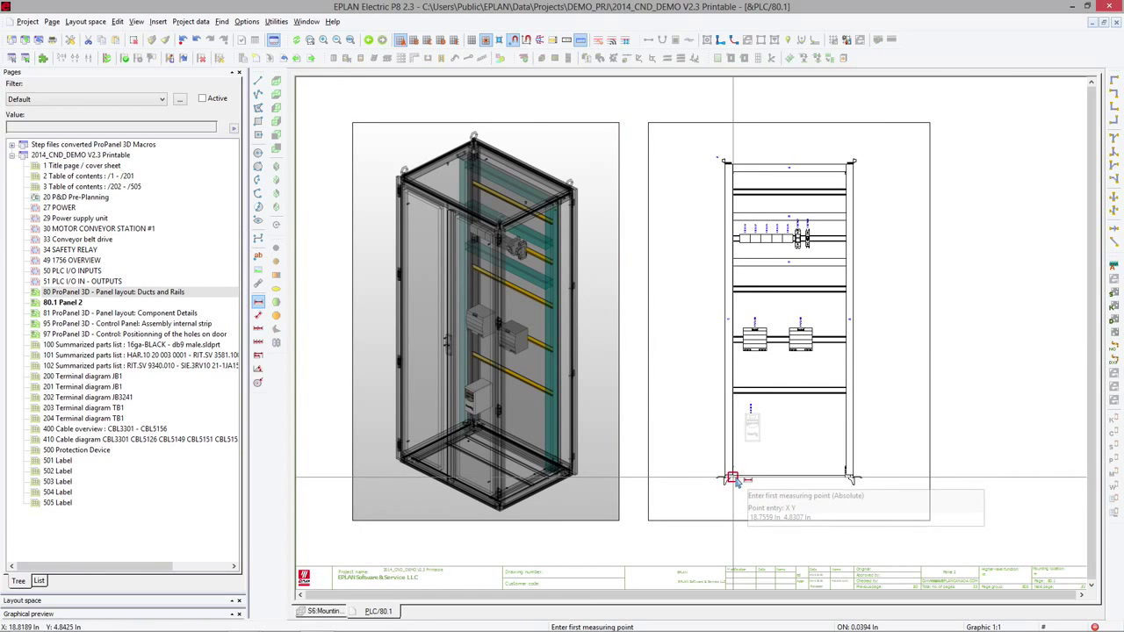
{"action": "left_click", "coordinate": [733, 481]}
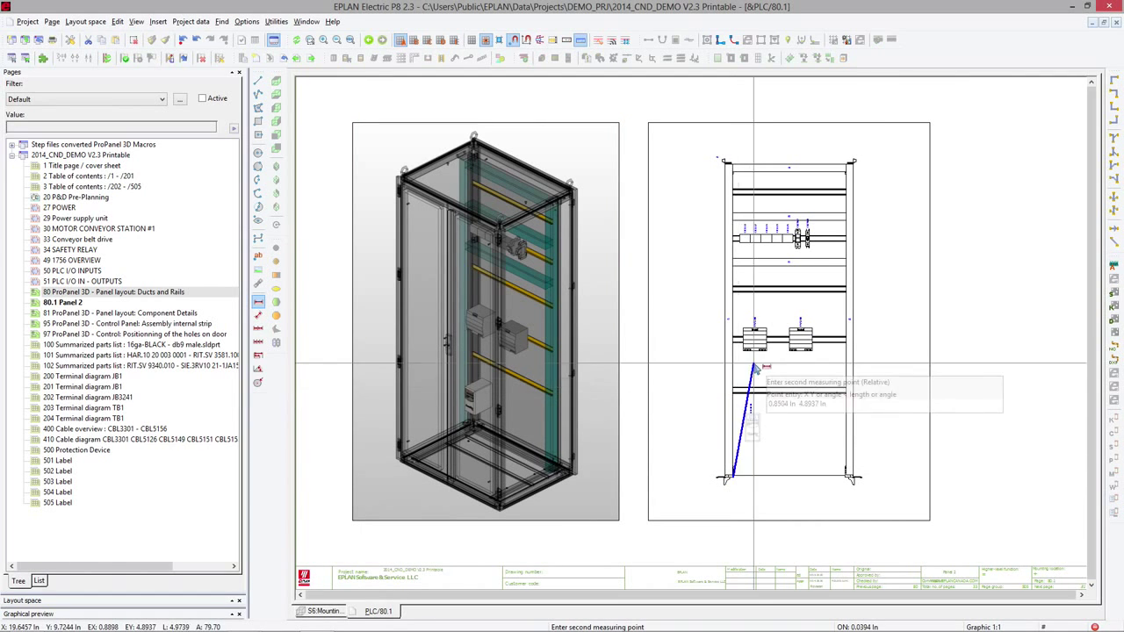
{"action": "left_click", "coordinate": [733, 339]}
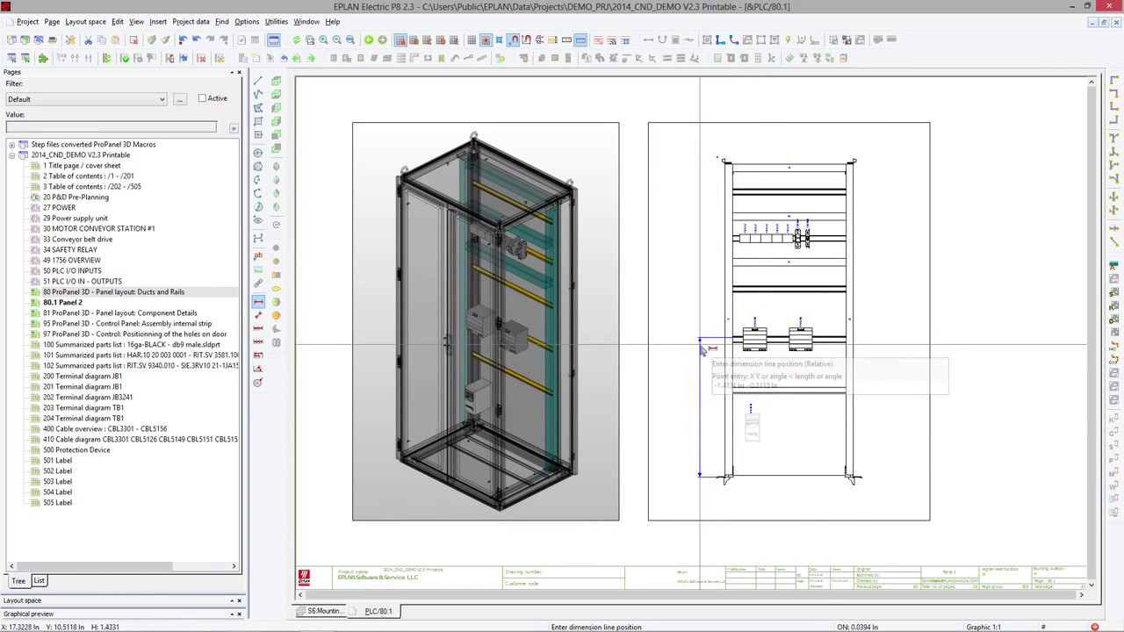
{"action": "left_click", "coordinate": [700, 426]}
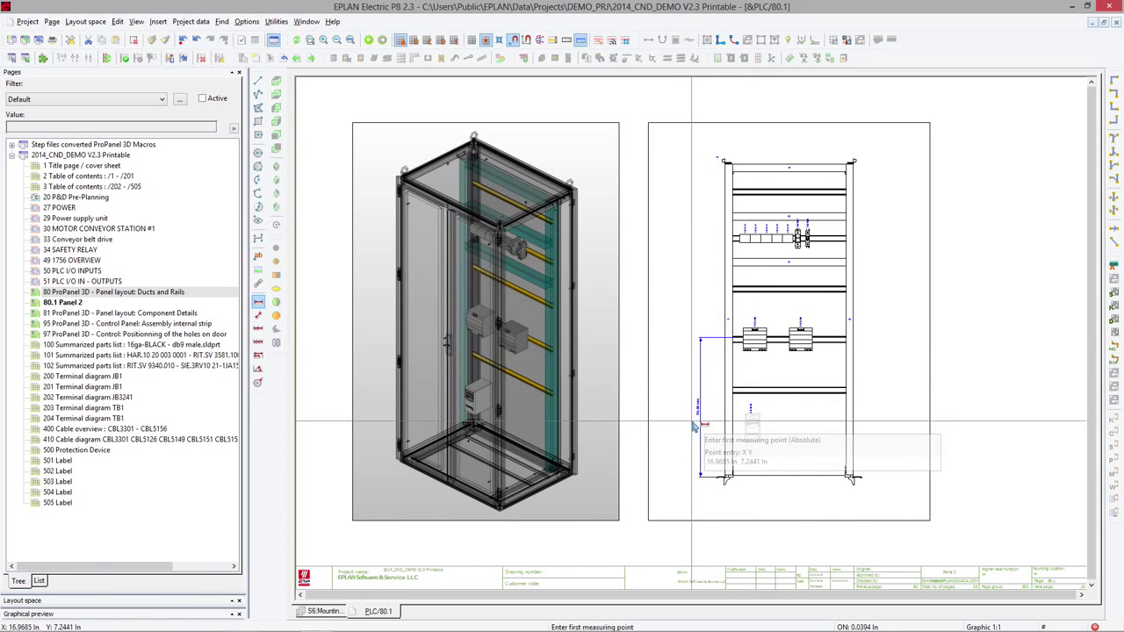
Start baseline dimensions at the bottom-right corner, measuring to the first rail on the right
{"action": "left_click", "coordinate": [259, 356]}
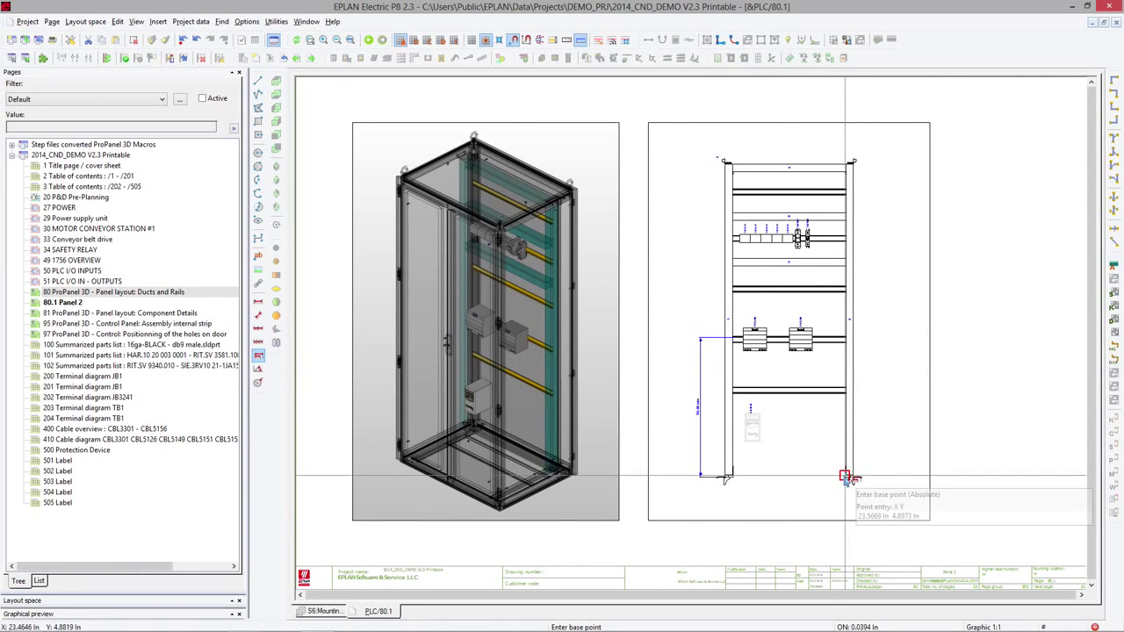
{"action": "left_click", "coordinate": [847, 477]}
{"action": "left_click", "coordinate": [845, 391]}
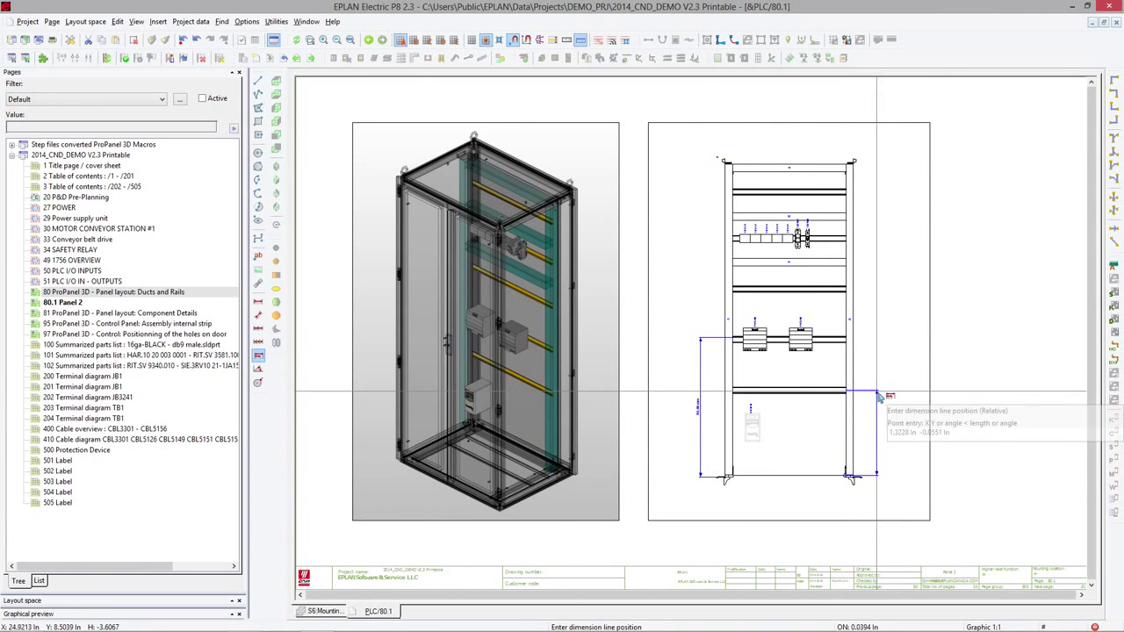
{"action": "left_click", "coordinate": [878, 395]}
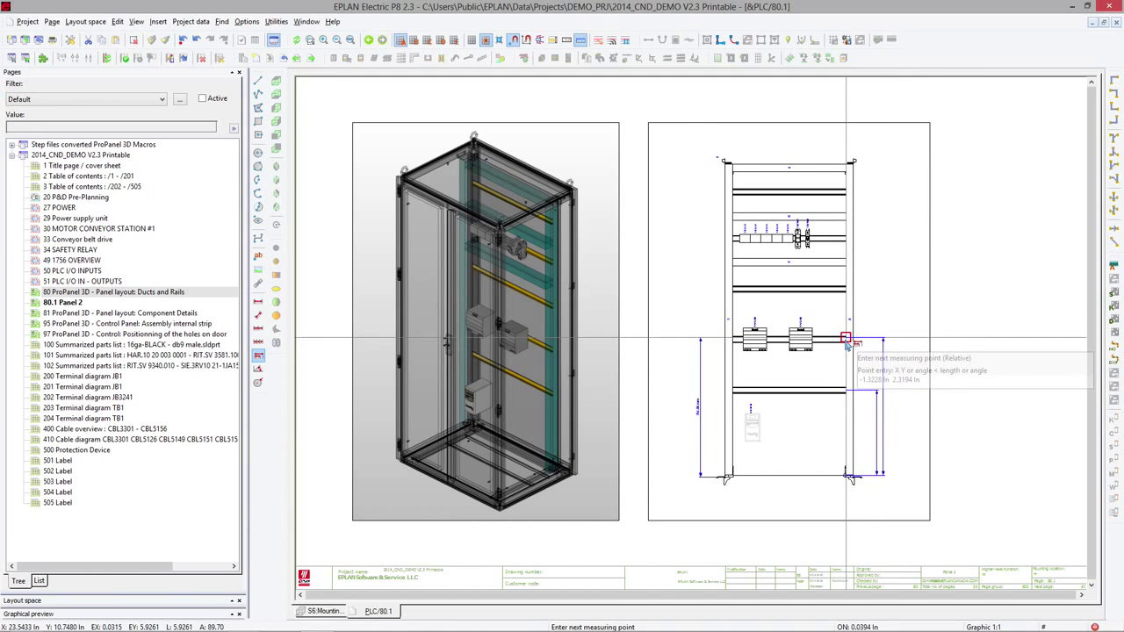
{"action": "scroll", "coordinate": [846, 342], "scroll_direction": "up", "scroll_amount": 5}
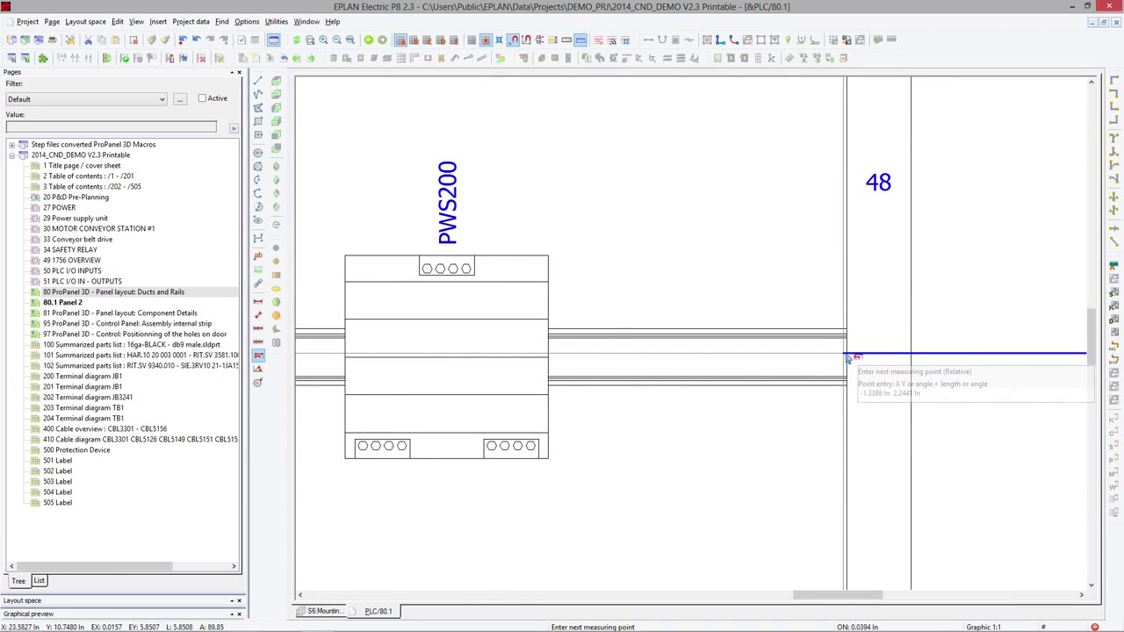
{"action": "scroll", "coordinate": [848, 358], "scroll_direction": "down", "scroll_amount": 5}
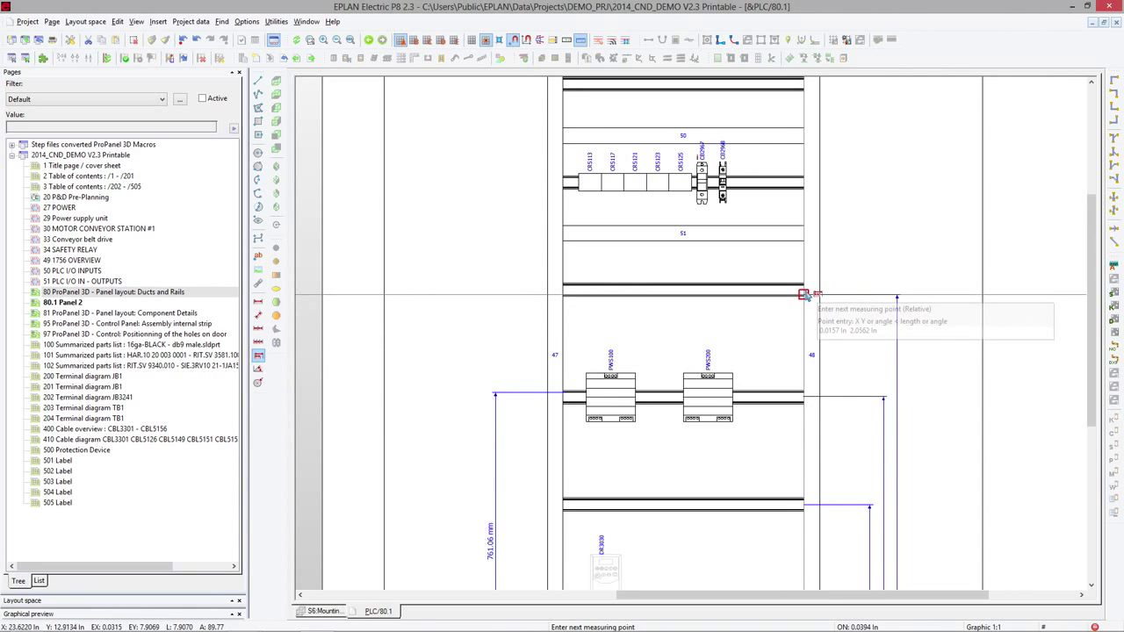
{"action": "scroll", "coordinate": [805, 294], "scroll_direction": "up", "scroll_amount": 3}
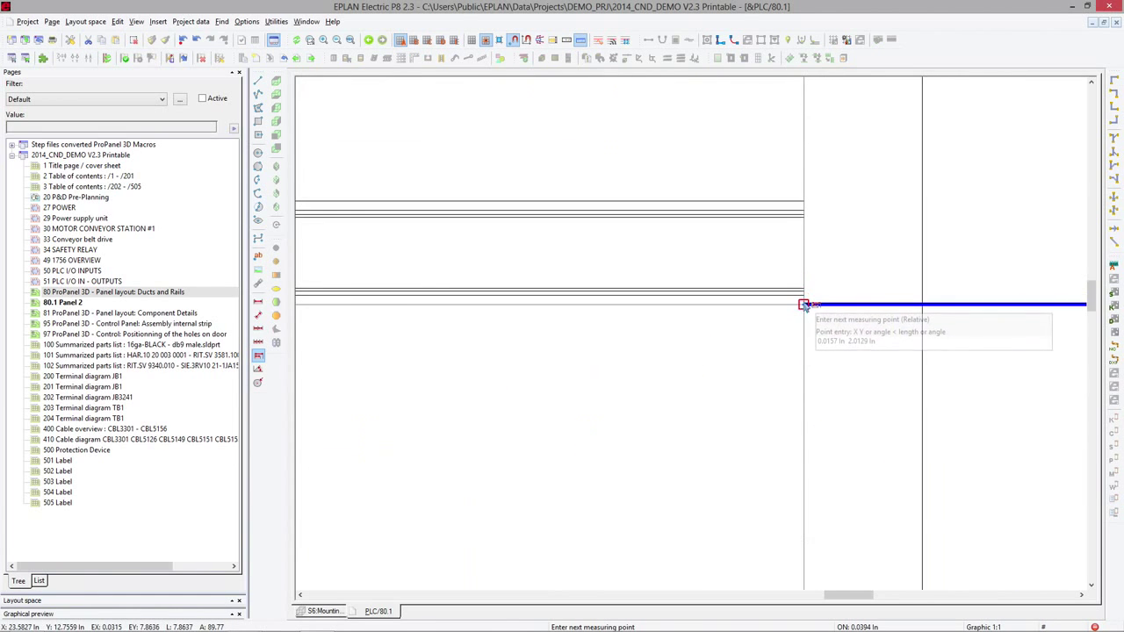
{"action": "scroll", "coordinate": [804, 307], "scroll_direction": "down", "scroll_amount": 5}
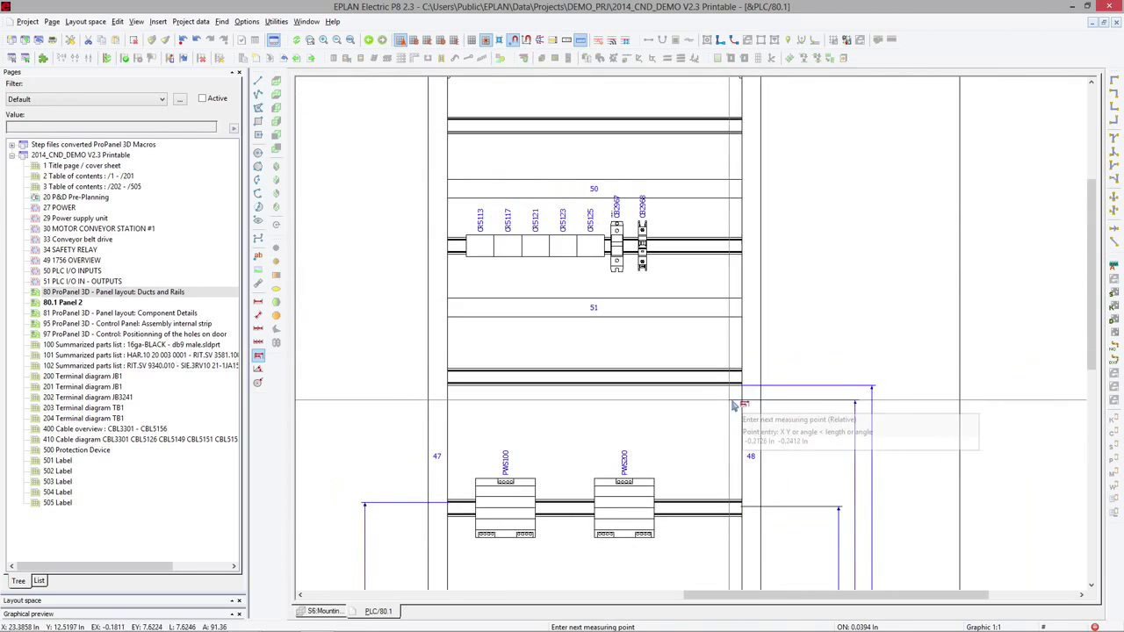
Extend the baseline chain to the next three rails and the top rail
{"action": "left_click", "coordinate": [742, 317]}
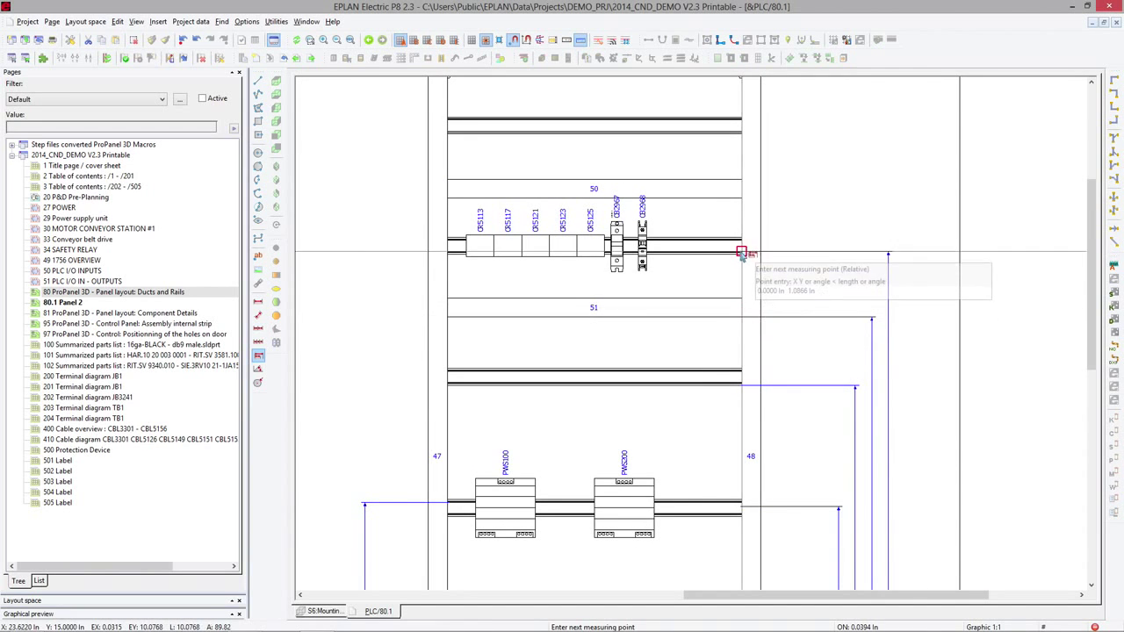
{"action": "left_click", "coordinate": [742, 257]}
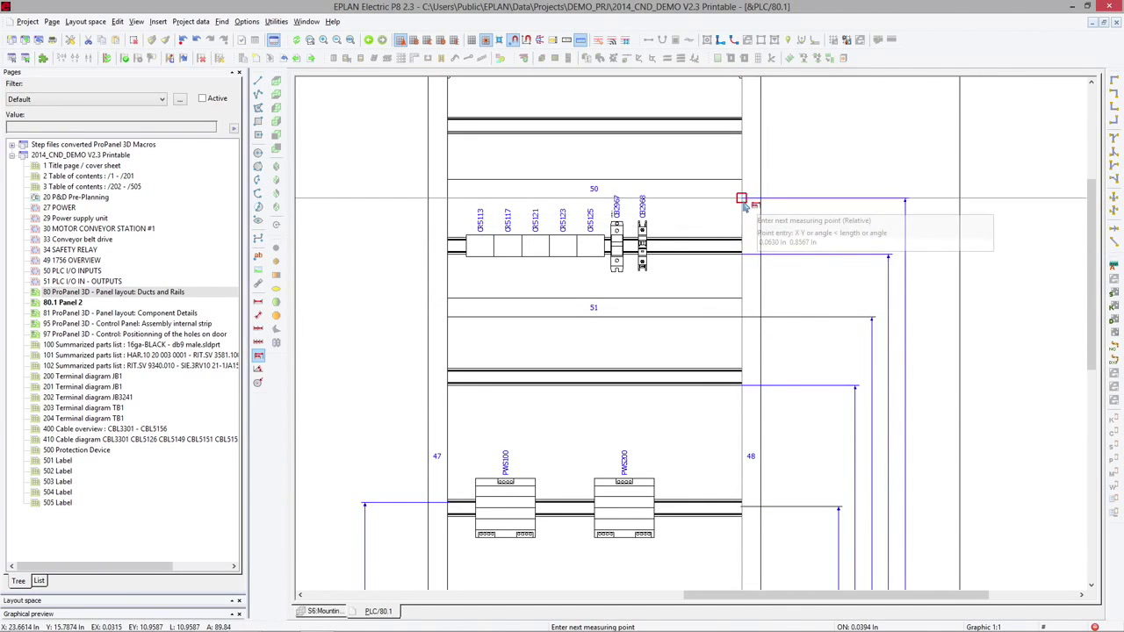
{"action": "left_click", "coordinate": [742, 199]}
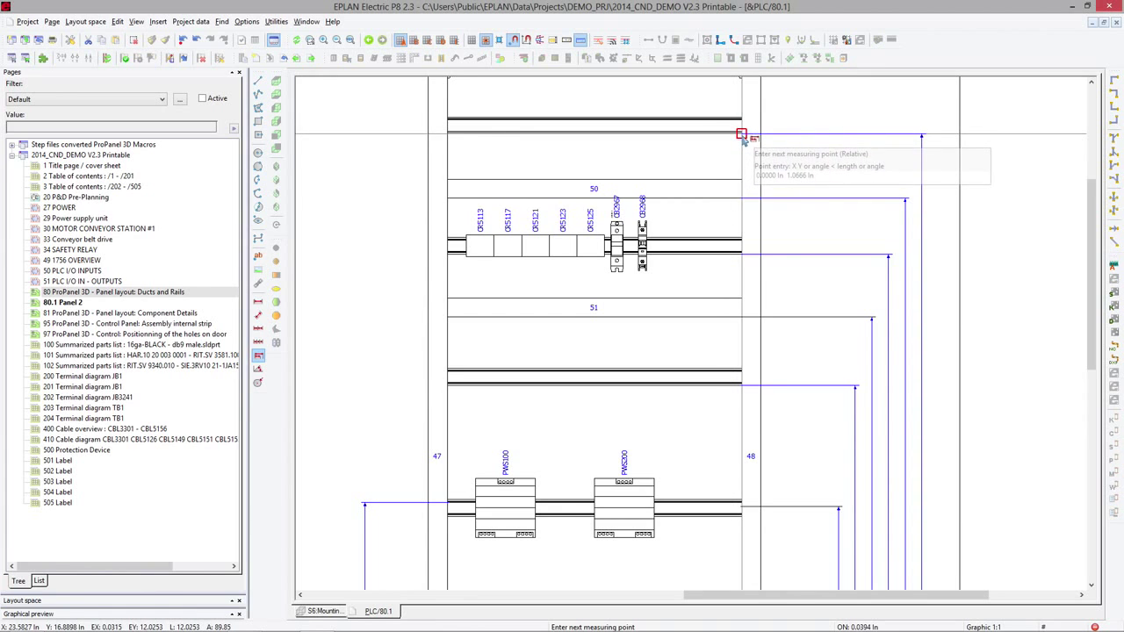
{"action": "left_click", "coordinate": [742, 136]}
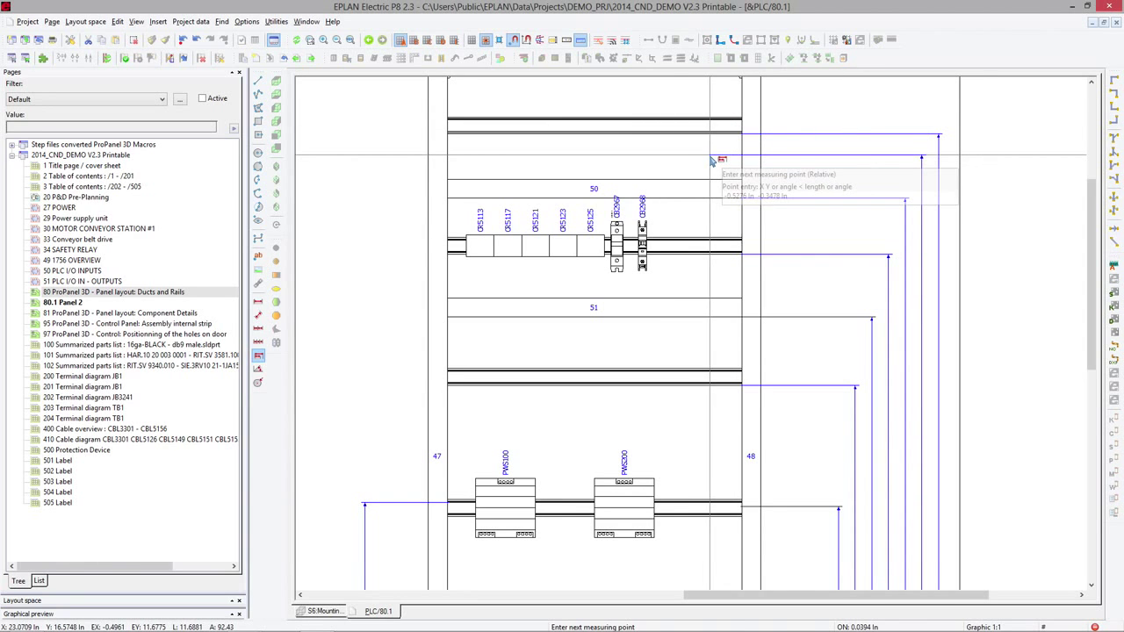
{"action": "key", "text": "Escape"}
Select everything and review the front model view's properties without changes
{"action": "scroll", "coordinate": [784, 344], "scroll_direction": "down", "scroll_amount": 5}
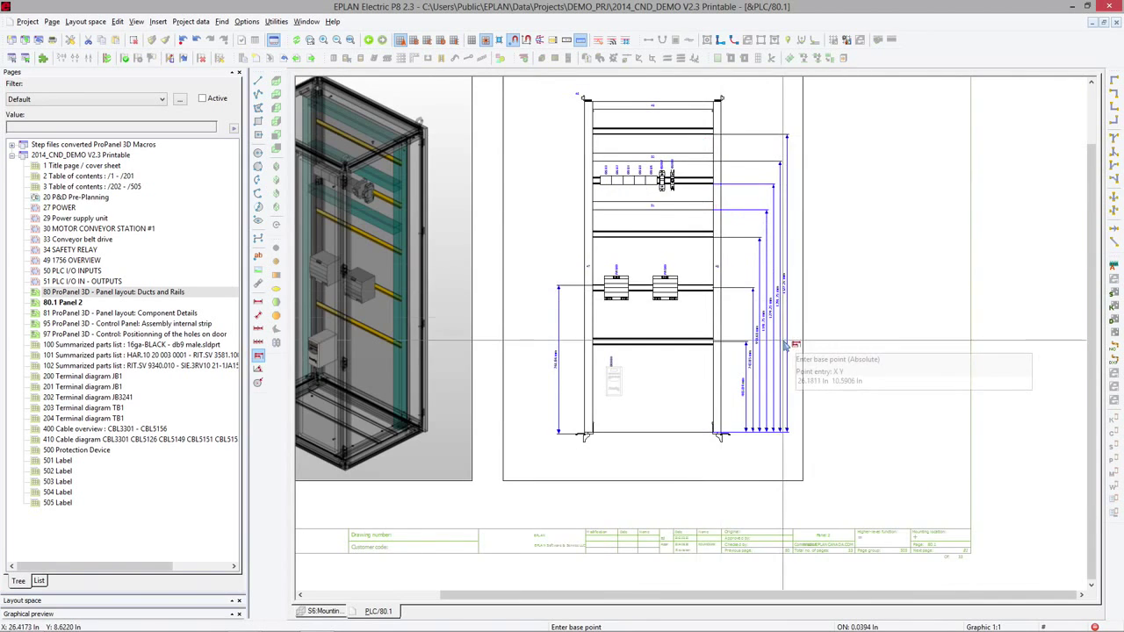
{"action": "key", "text": "Escape"}
{"action": "key", "text": "ctrl+a"}
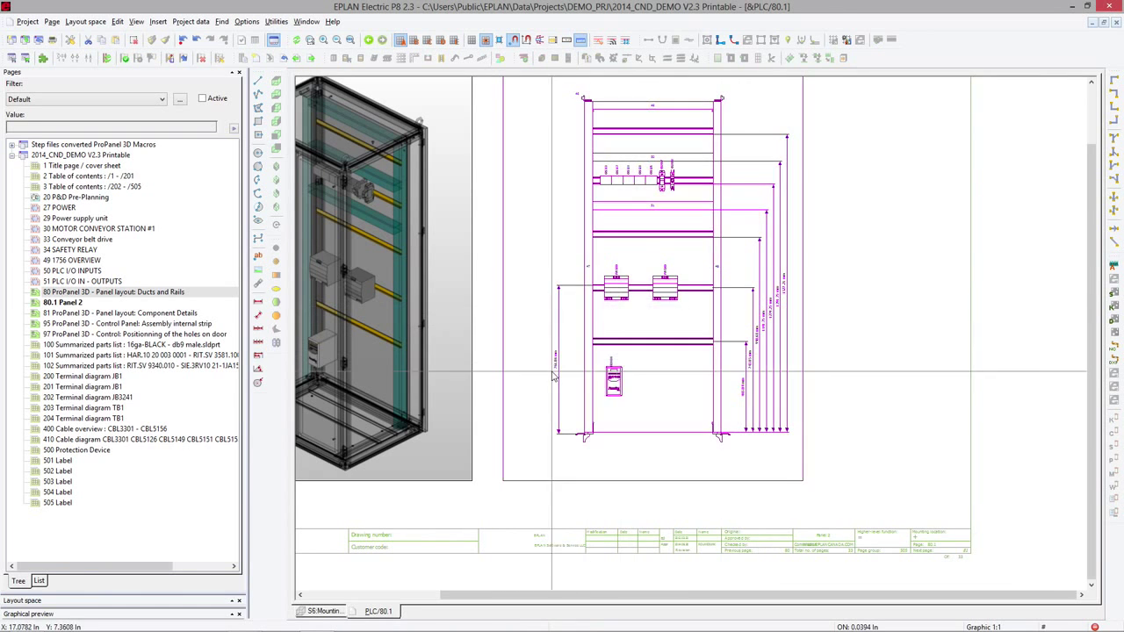
{"action": "double_click", "coordinate": [558, 377]}
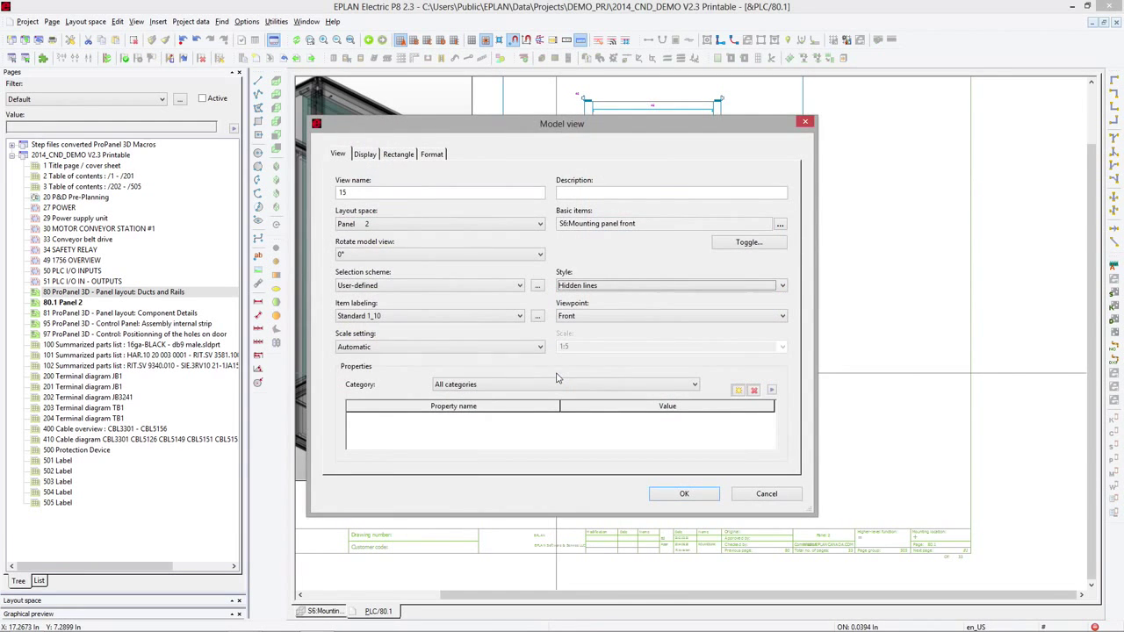
{"action": "key", "text": "Return"}
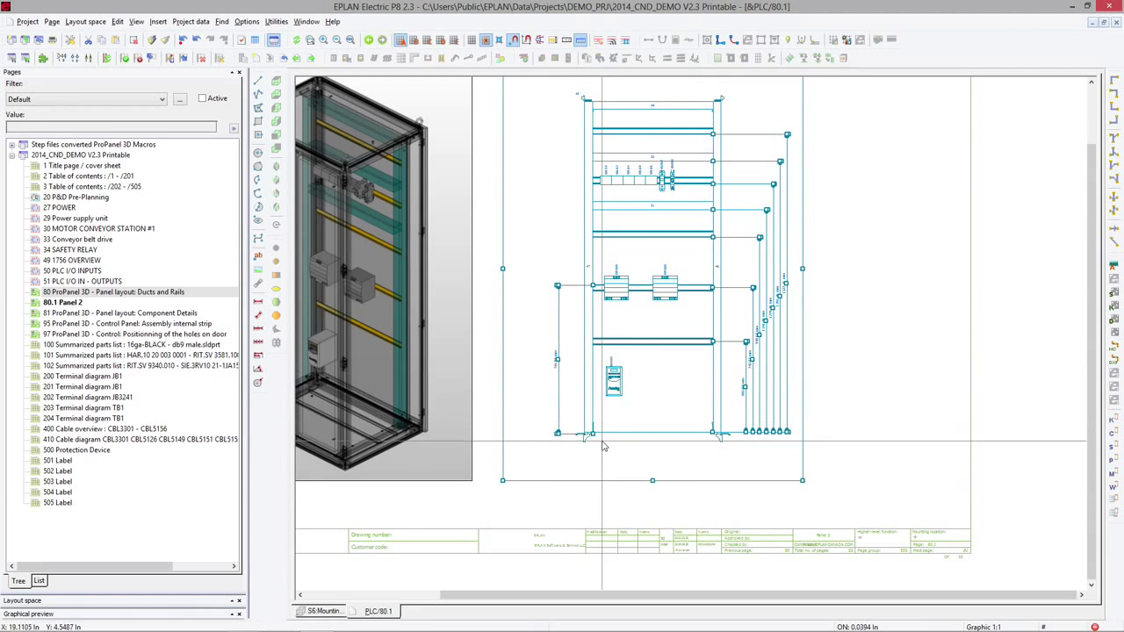
{"action": "left_click", "coordinate": [563, 432]}
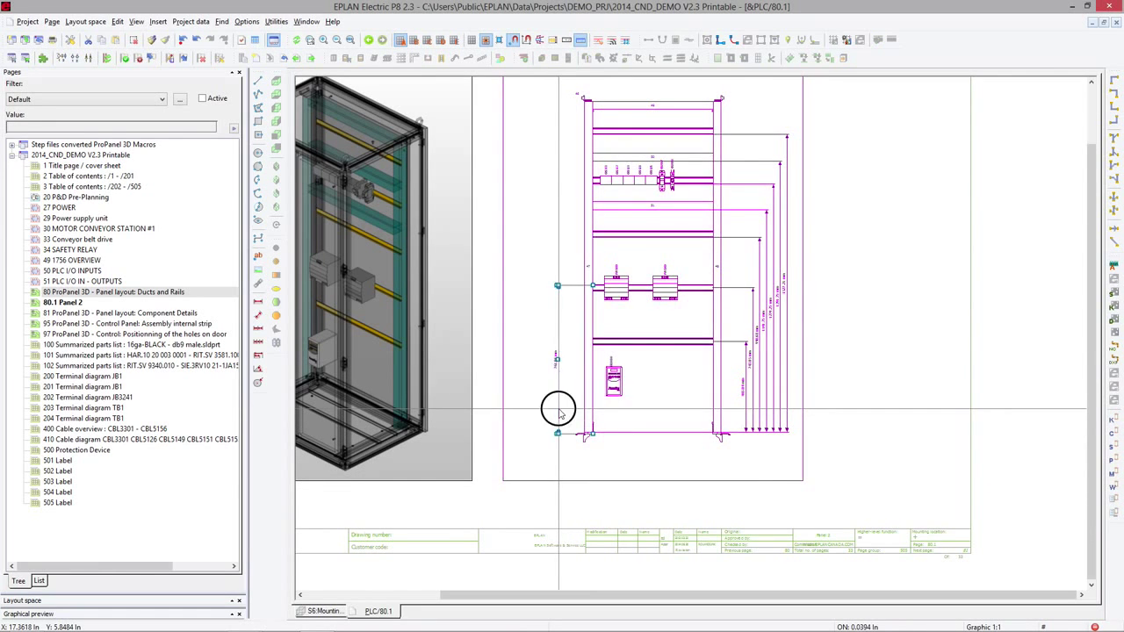
Show the 761.06 mm dimension in two units and zoom to the whole page
{"action": "double_click", "coordinate": [557, 401]}
{"action": "left_click", "coordinate": [621, 343]}
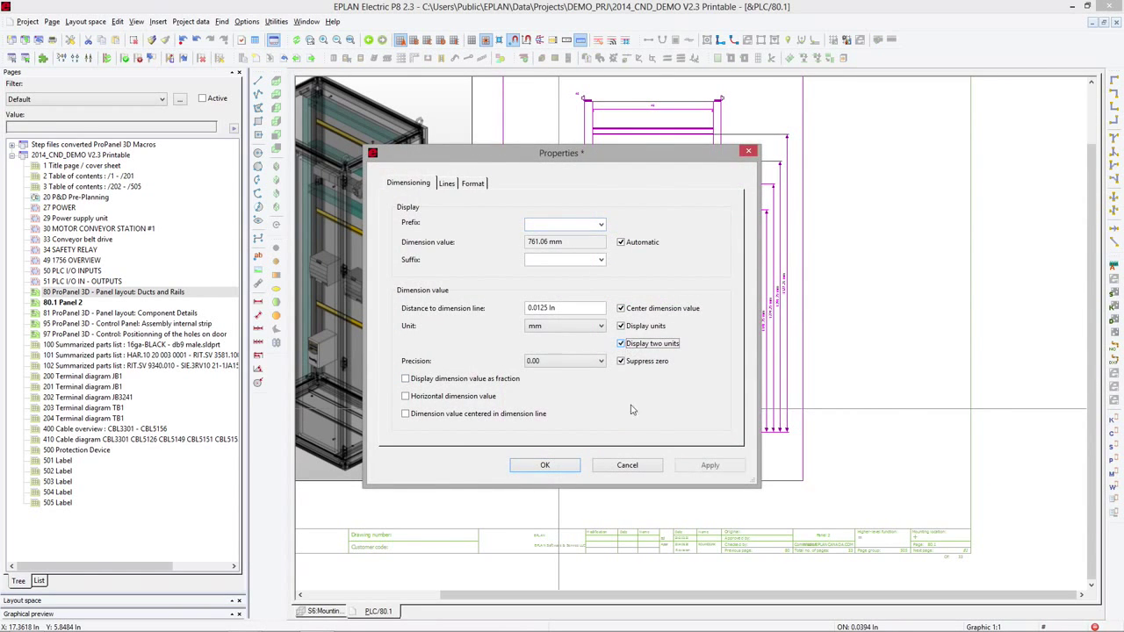
{"action": "left_click", "coordinate": [545, 465]}
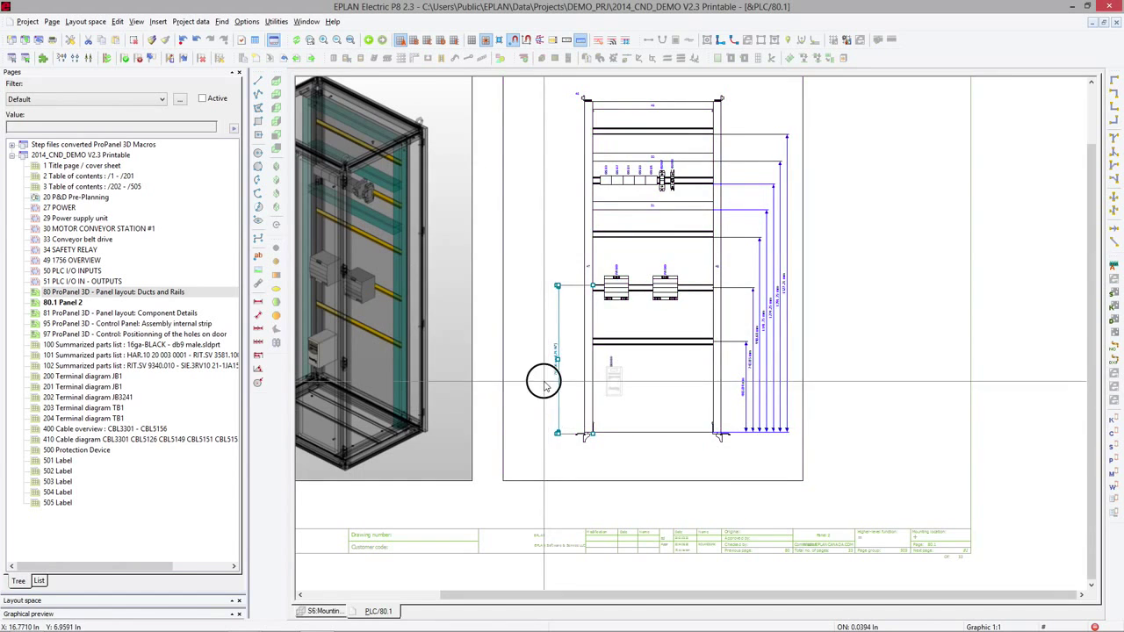
{"action": "scroll", "coordinate": [553, 358], "scroll_direction": "up", "scroll_amount": 2}
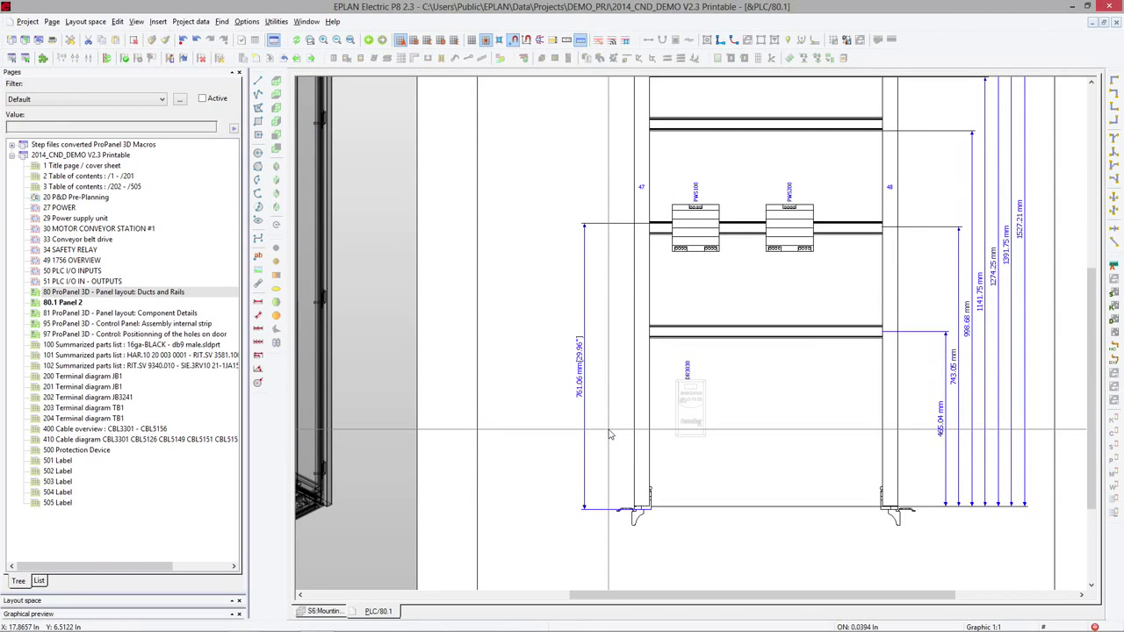
{"action": "left_click", "coordinate": [350, 39]}
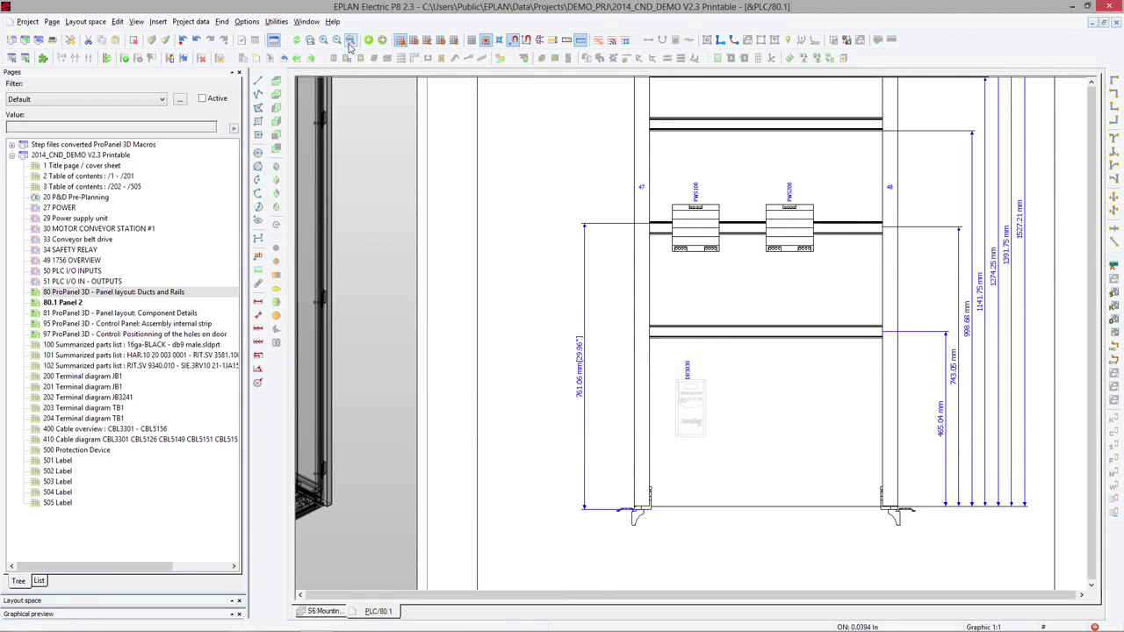
Move the isometric view slightly and the front panel view left, right beside it
{"action": "scroll", "coordinate": [1016, 141], "scroll_direction": "down", "scroll_amount": 3}
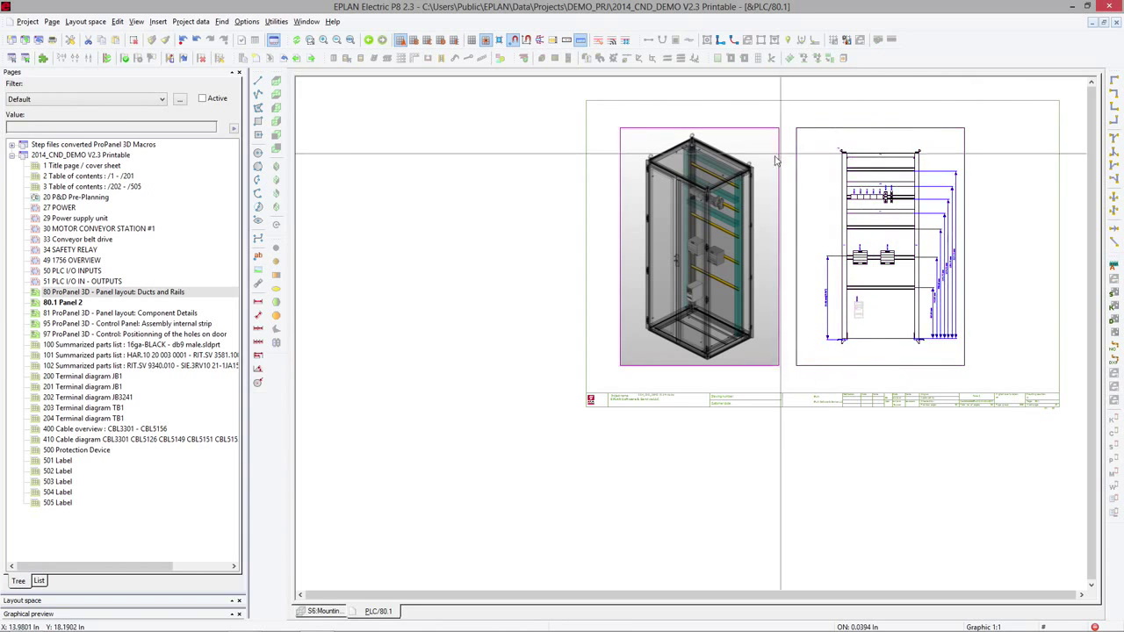
{"action": "left_click_drag", "start_coordinate": [746, 176], "coordinate": [720, 172]}
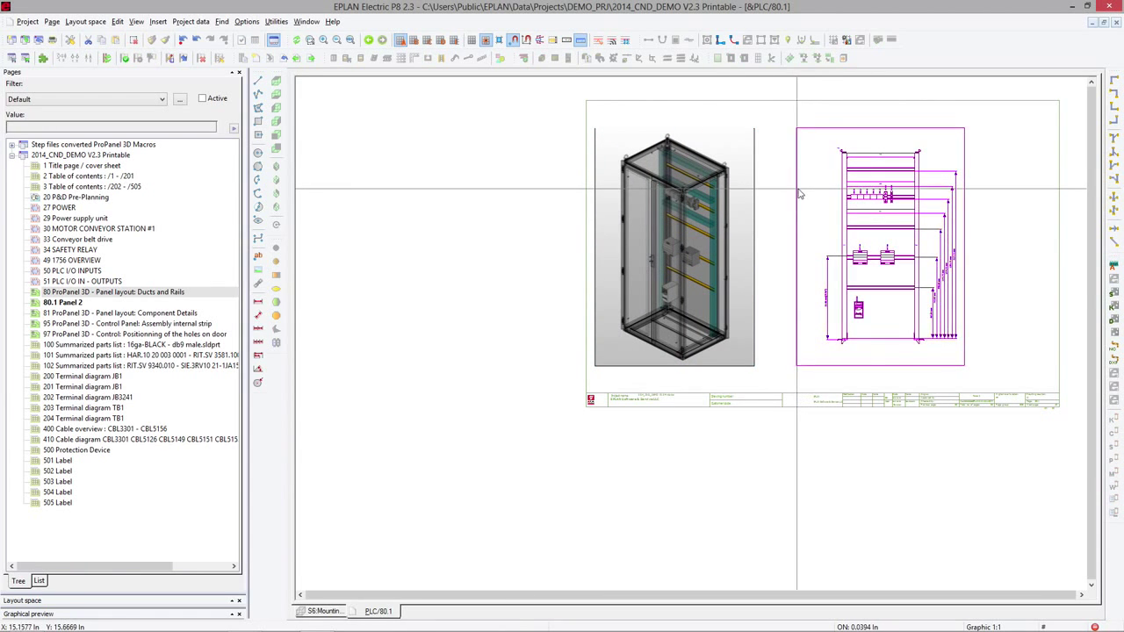
{"action": "left_click_drag", "start_coordinate": [806, 191], "coordinate": [764, 183]}
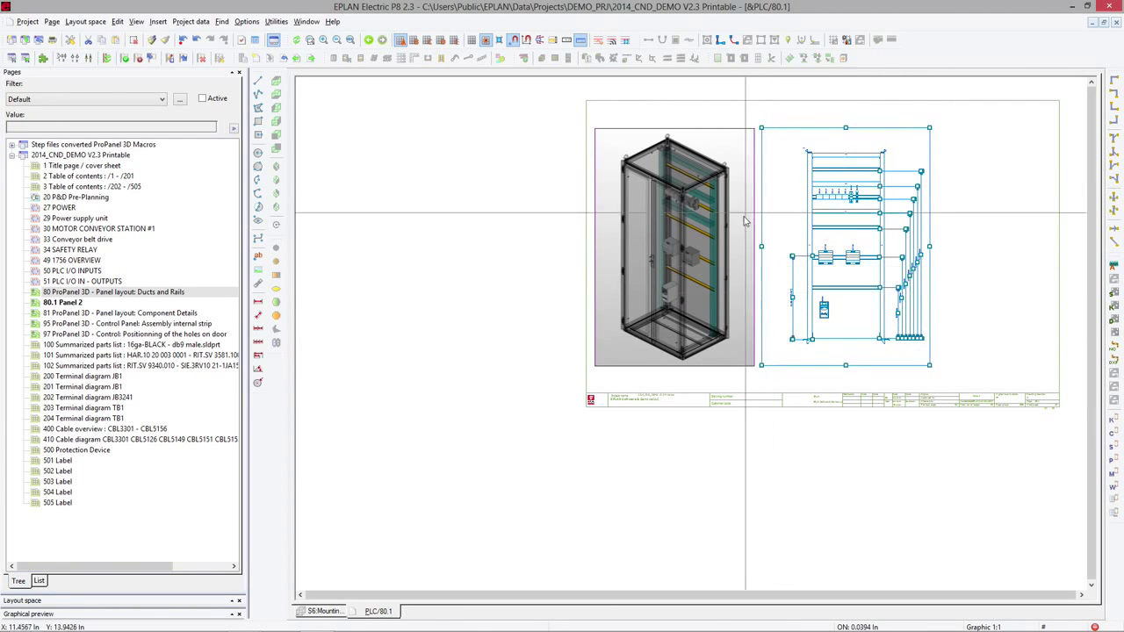
{"action": "left_click", "coordinate": [775, 247]}
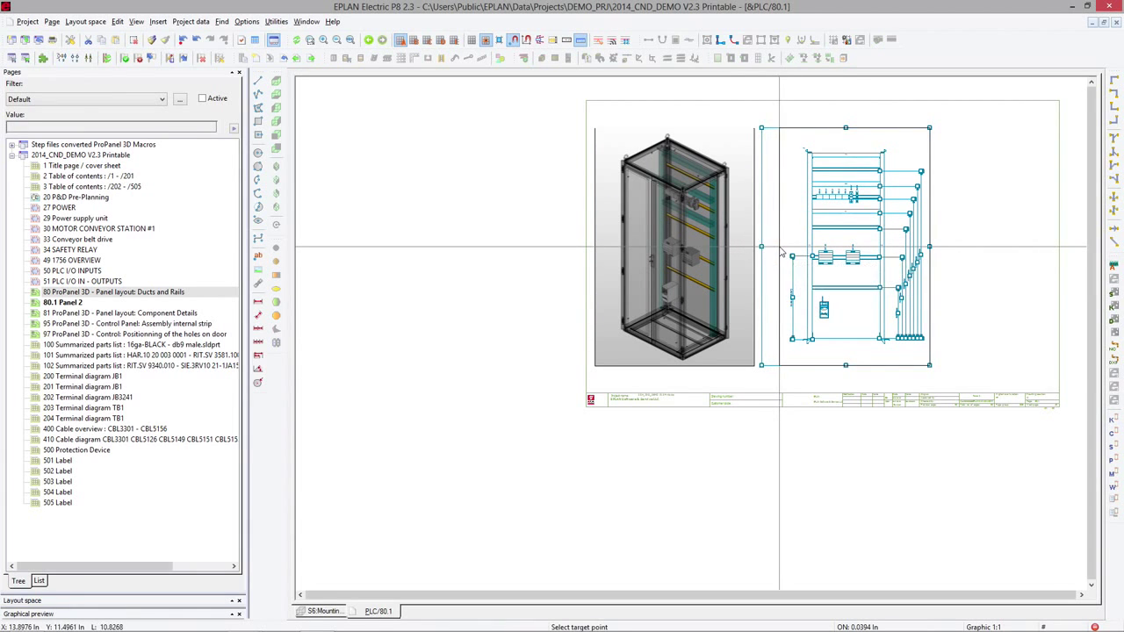
{"action": "left_click", "coordinate": [779, 249]}
{"action": "left_click", "coordinate": [780, 248]}
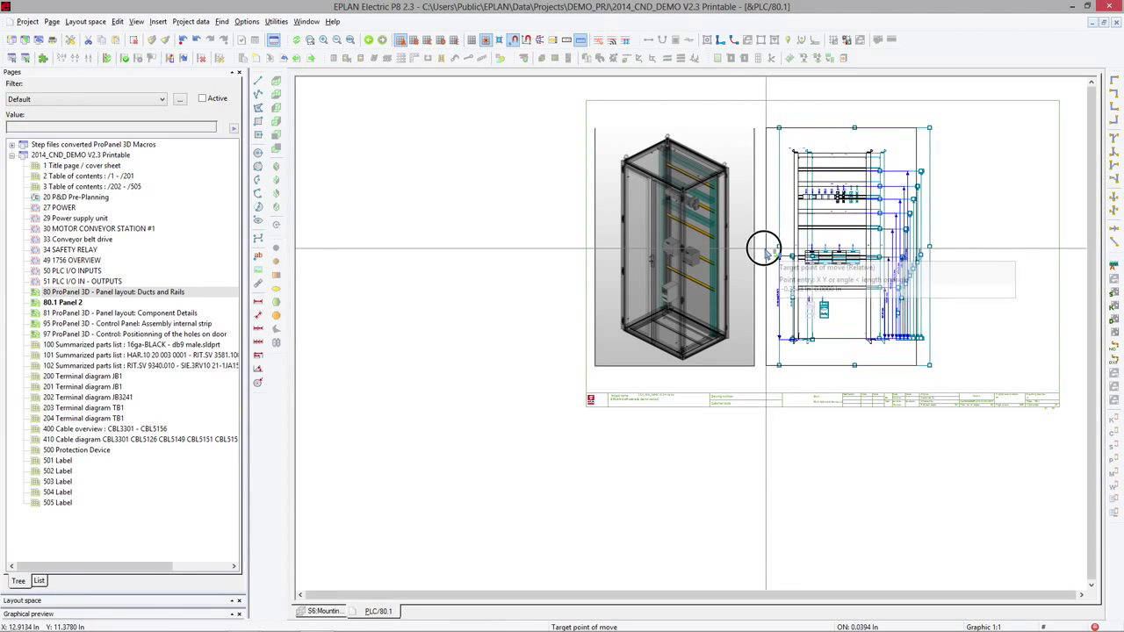
{"action": "left_click", "coordinate": [760, 250]}
{"action": "left_click", "coordinate": [920, 222]}
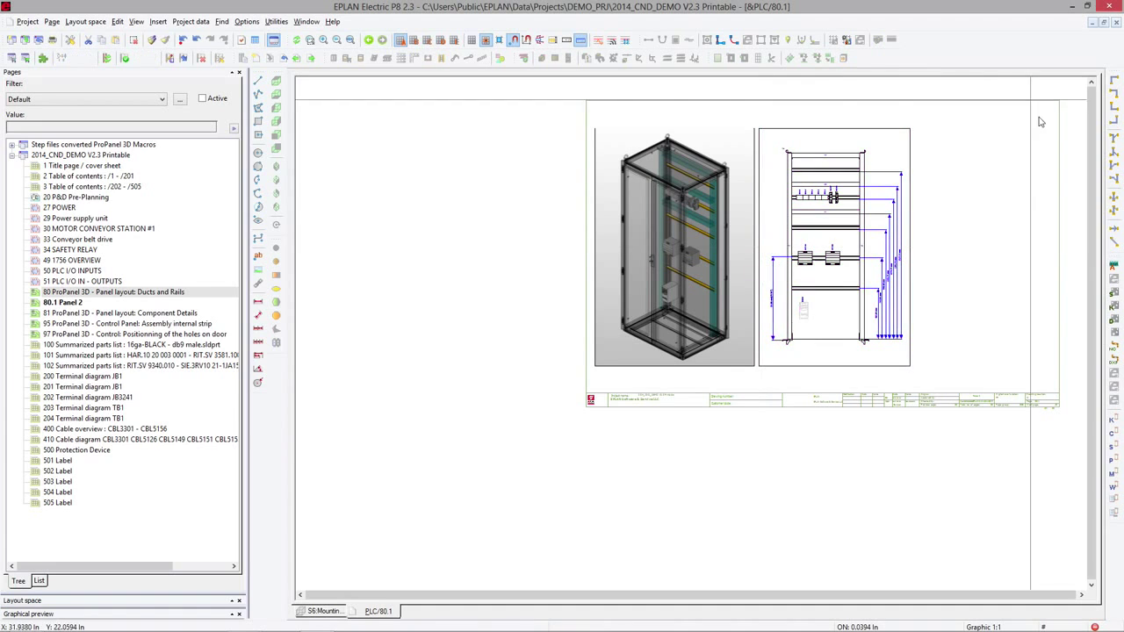
Open report generation for the project and start a new report
{"action": "left_click", "coordinate": [353, 39]}
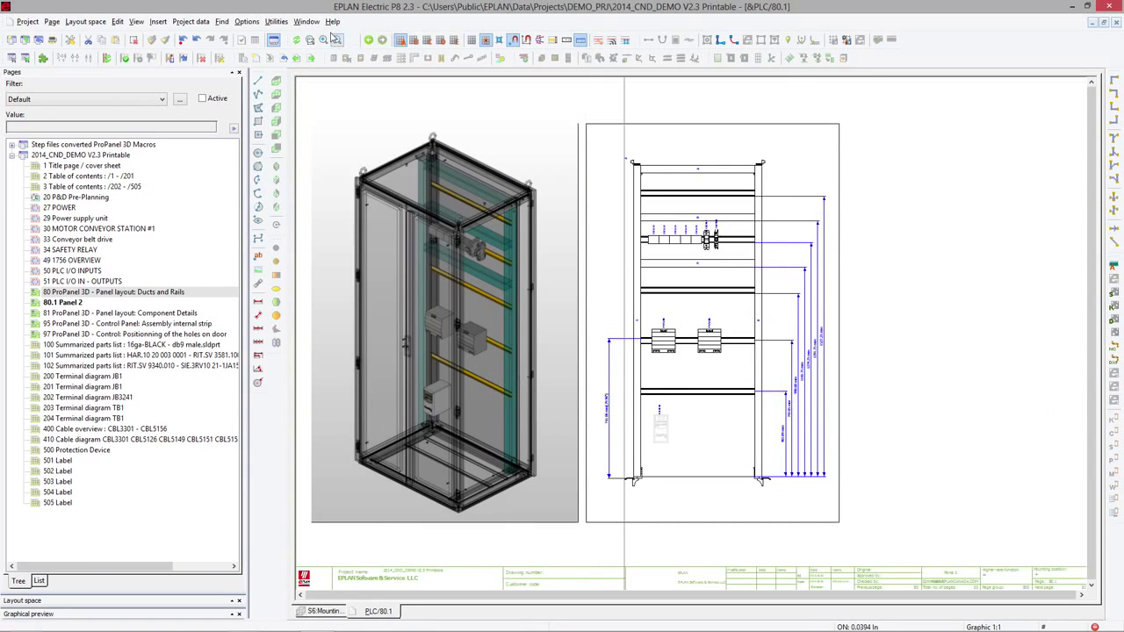
{"action": "left_click", "coordinate": [261, 26]}
{"action": "mouse_move", "coordinate": [316, 33]}
{"action": "left_click", "coordinate": [533, 120]}
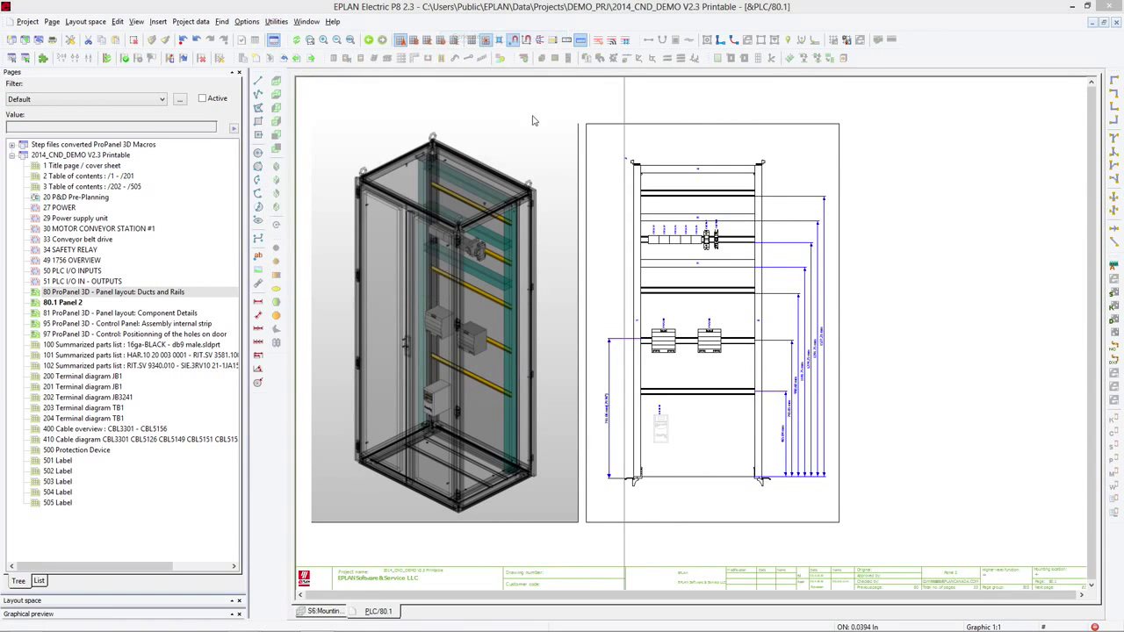
{"action": "left_click", "coordinate": [375, 225]}
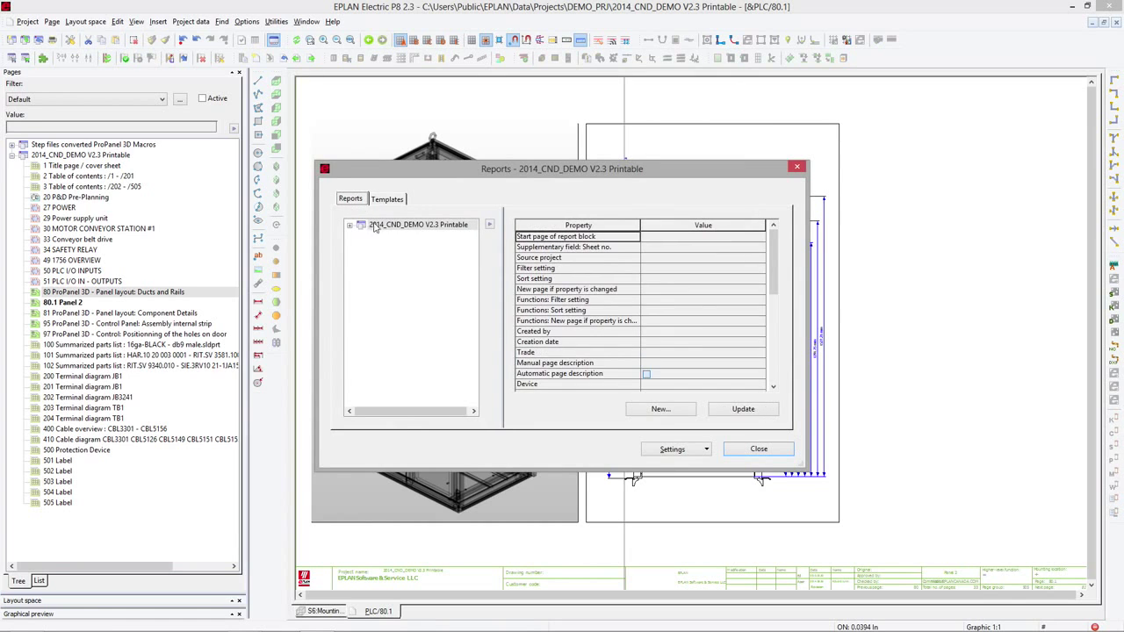
{"action": "left_click", "coordinate": [660, 409]}
Configure a manually placed Enclosure legend restricted to model view 15
{"action": "left_click", "coordinate": [618, 213]}
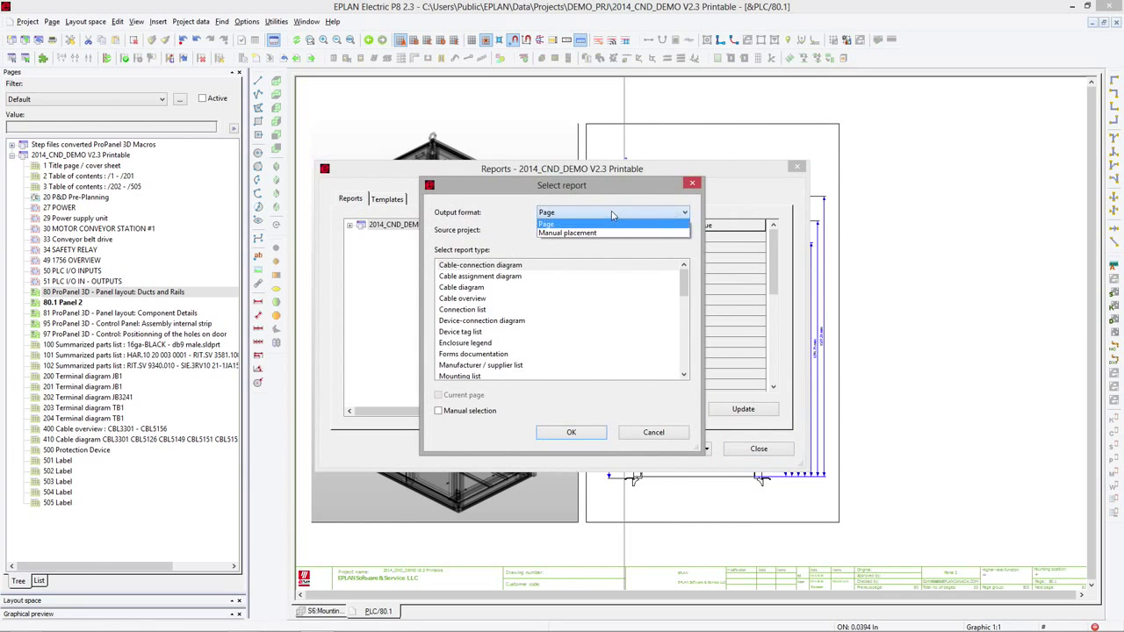
{"action": "left_click", "coordinate": [606, 228]}
{"action": "left_click", "coordinate": [481, 311]}
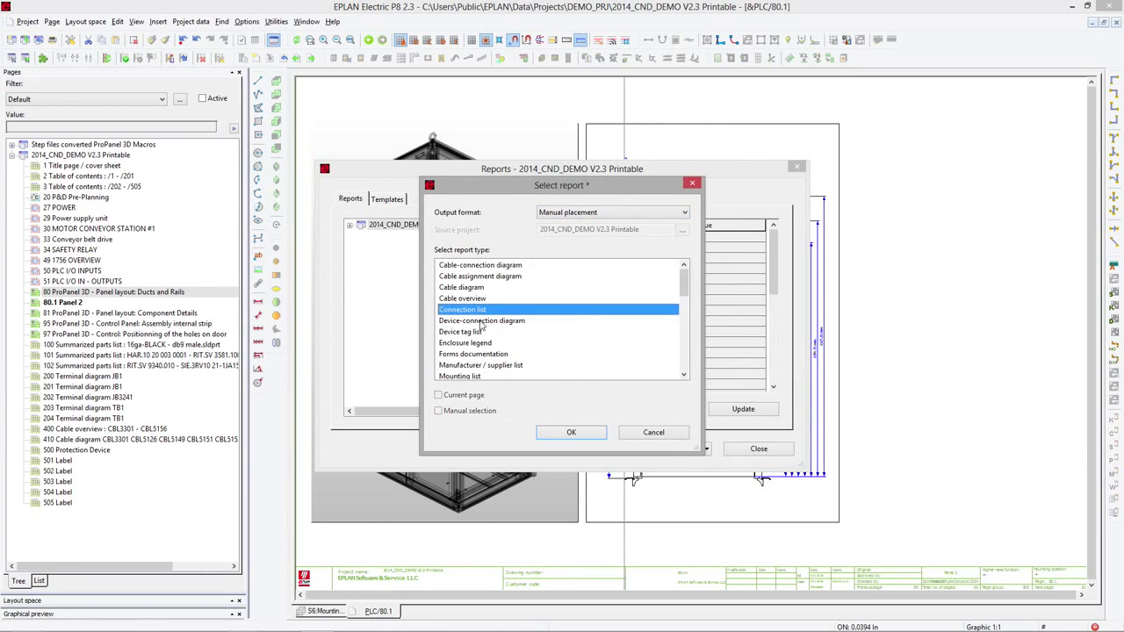
{"action": "left_click", "coordinate": [480, 343]}
{"action": "left_click", "coordinate": [467, 411]}
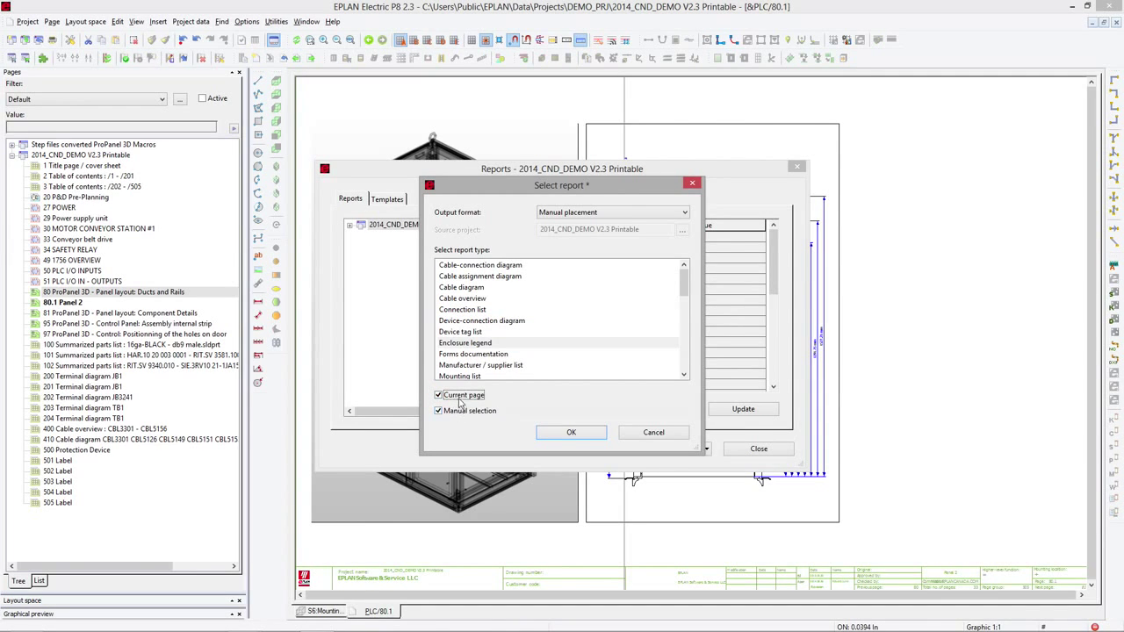
{"action": "left_click", "coordinate": [549, 433]}
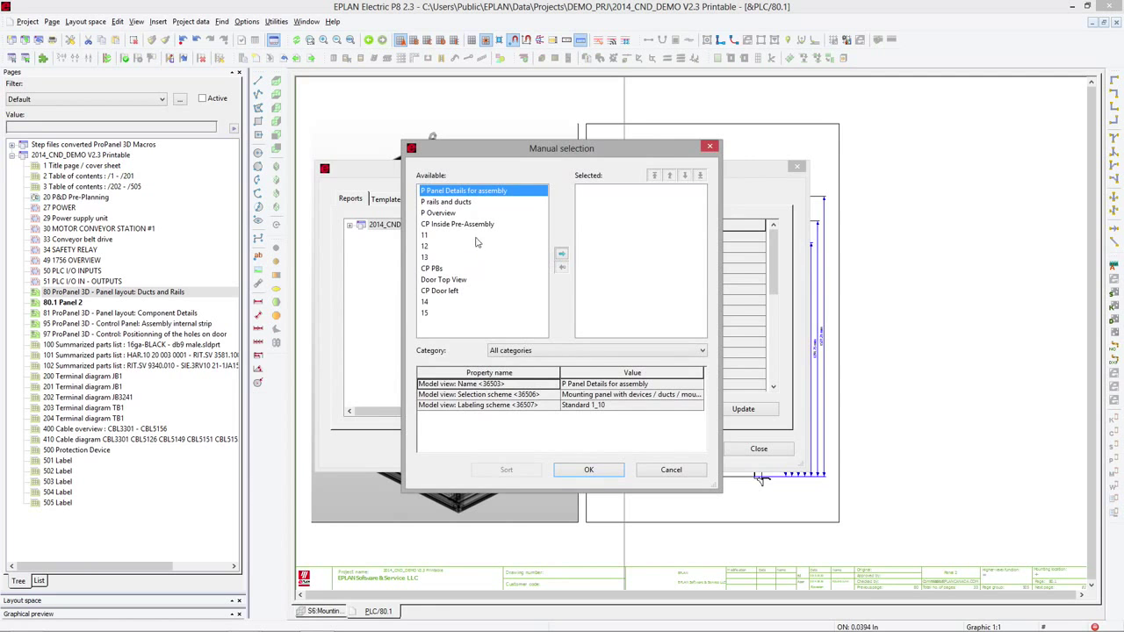
{"action": "left_click", "coordinate": [433, 315]}
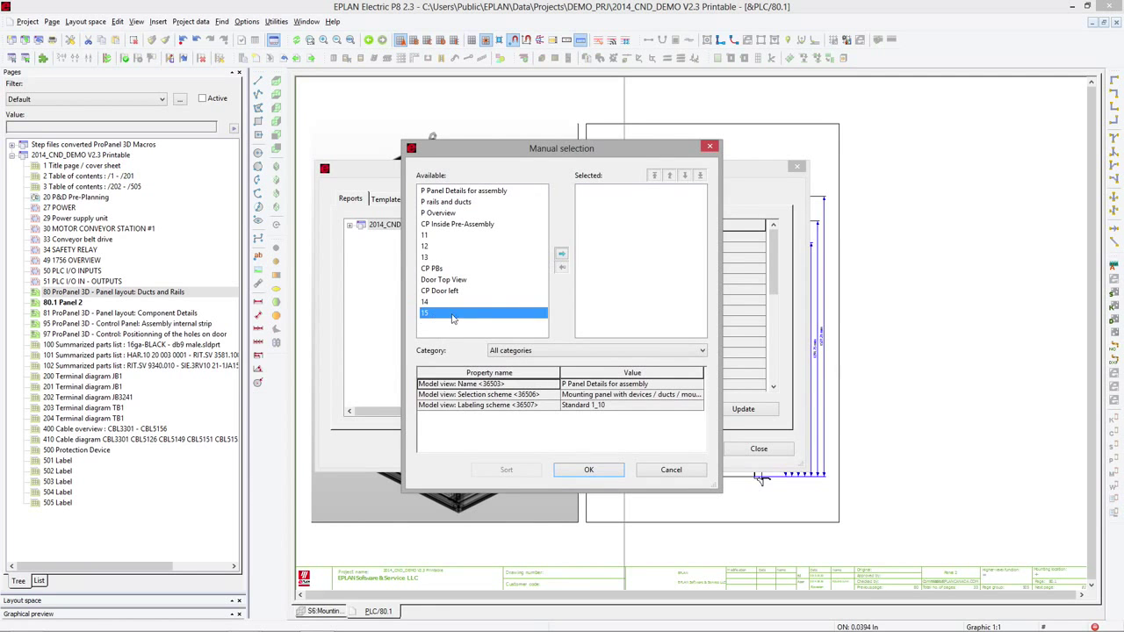
{"action": "left_click", "coordinate": [563, 254]}
{"action": "left_click", "coordinate": [600, 476]}
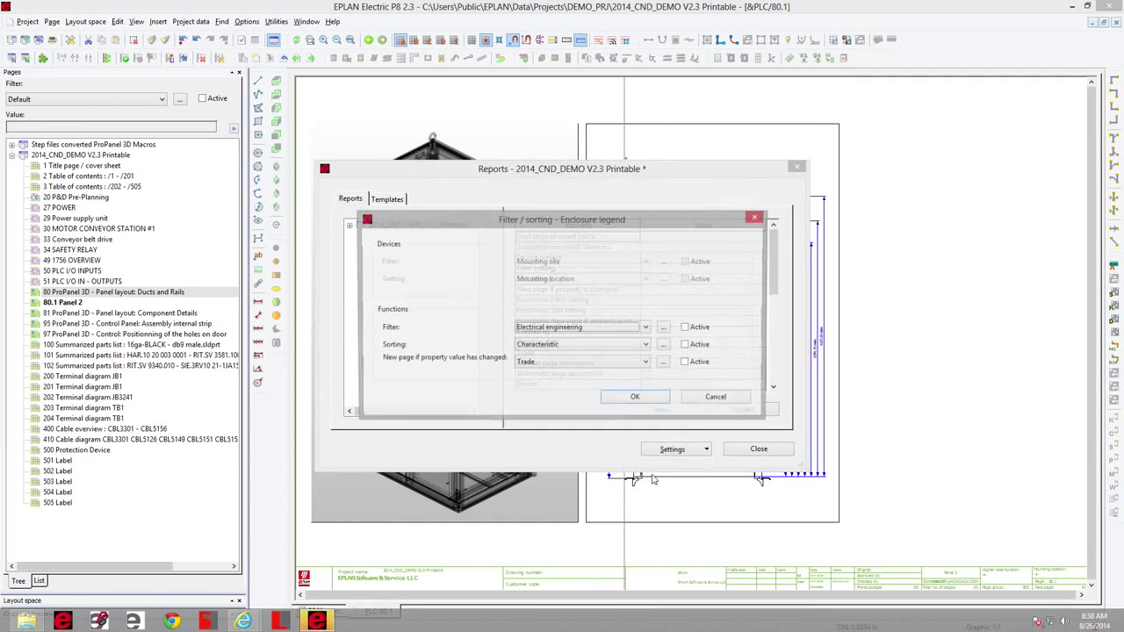
{"action": "left_click", "coordinate": [642, 396]}
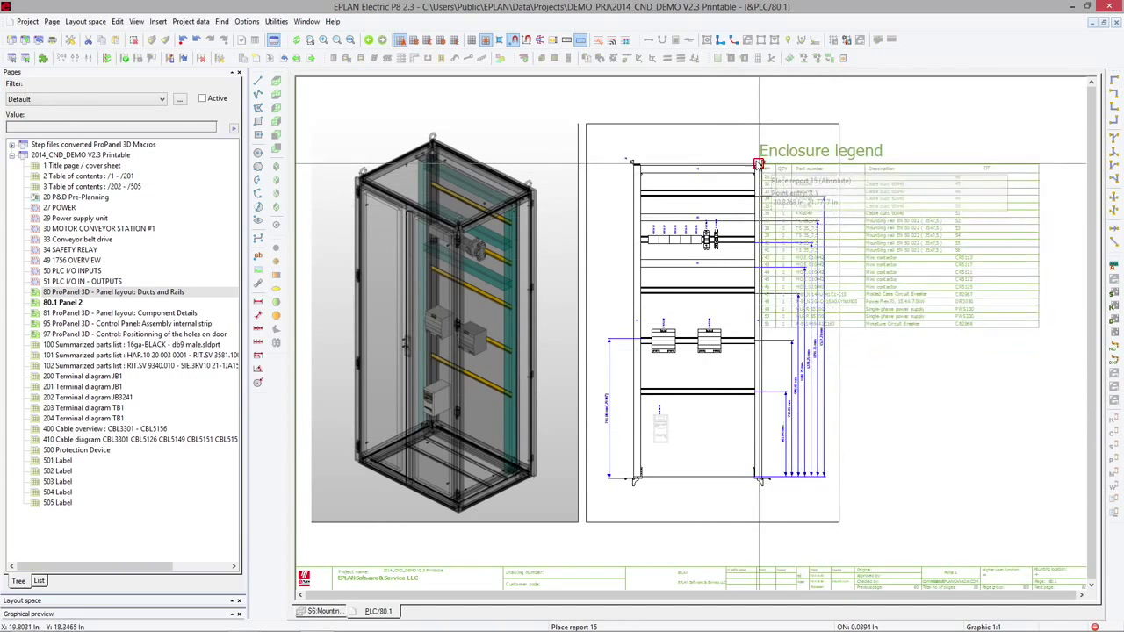
Drop the Enclosure legend at the sheet's upper right, then select the front panel view
{"action": "scroll", "coordinate": [764, 132], "scroll_direction": "down", "scroll_amount": 3}
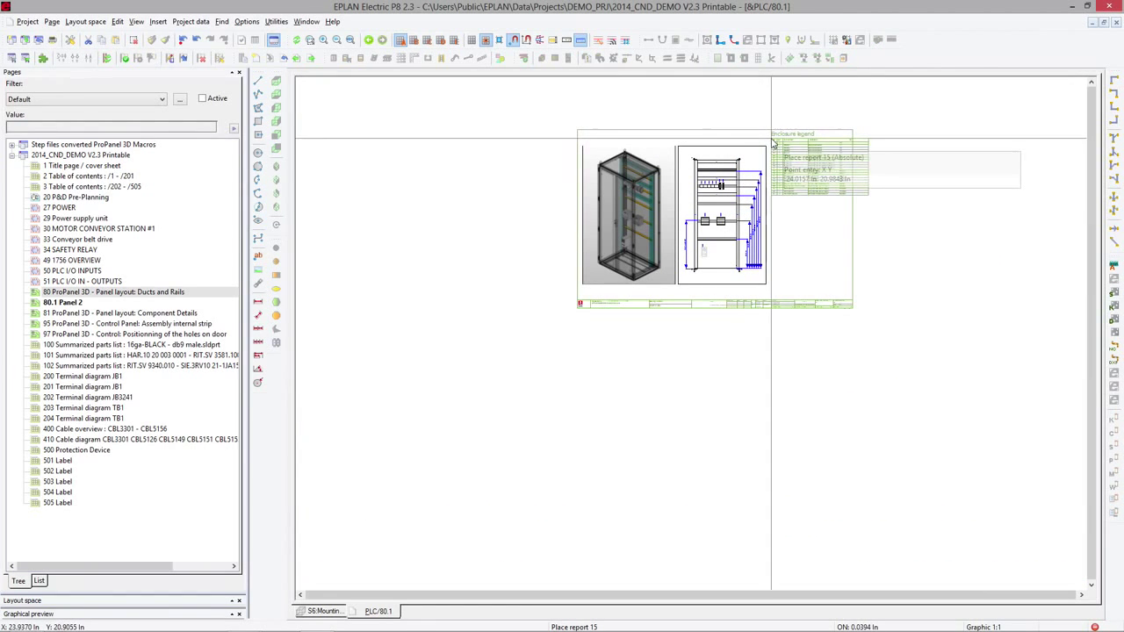
{"action": "left_click", "coordinate": [773, 140]}
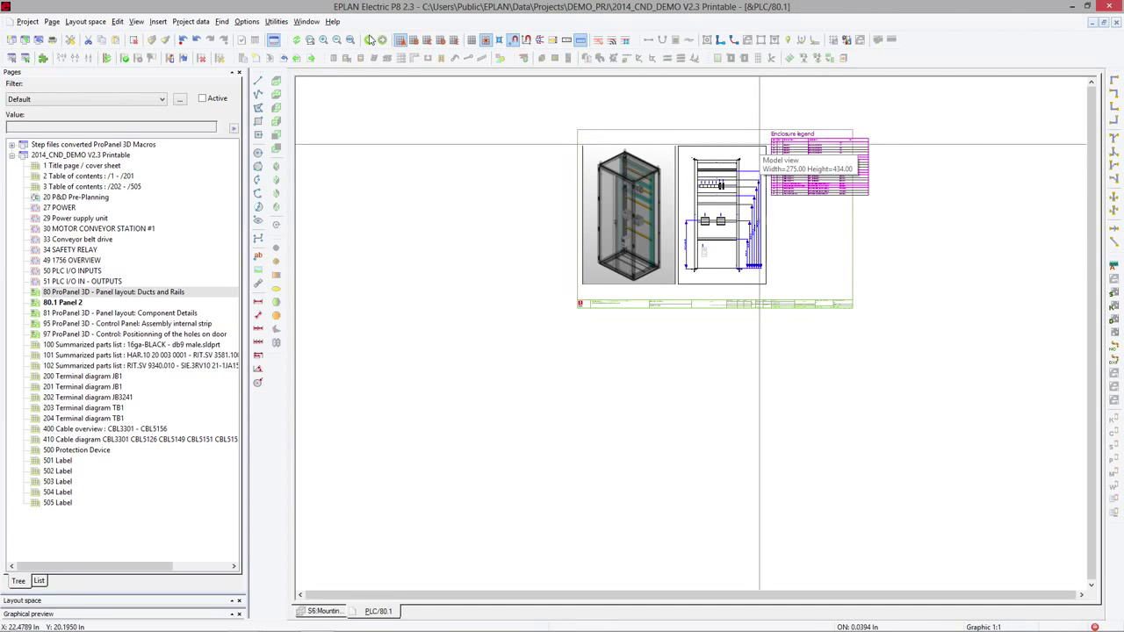
{"action": "left_click", "coordinate": [350, 39]}
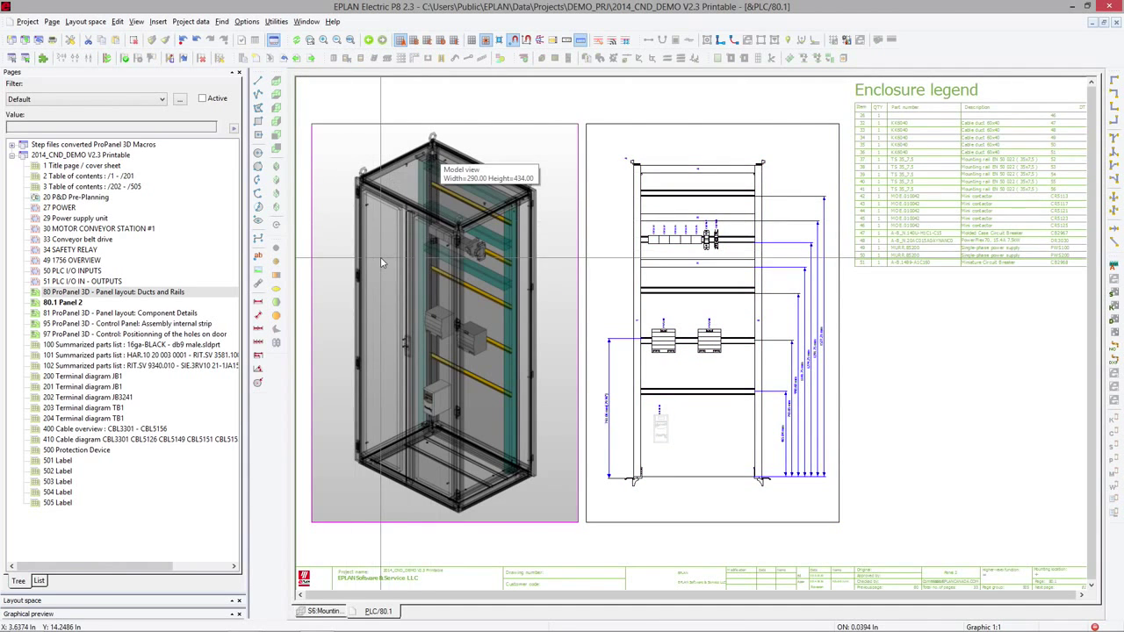
{"action": "left_click", "coordinate": [886, 153]}
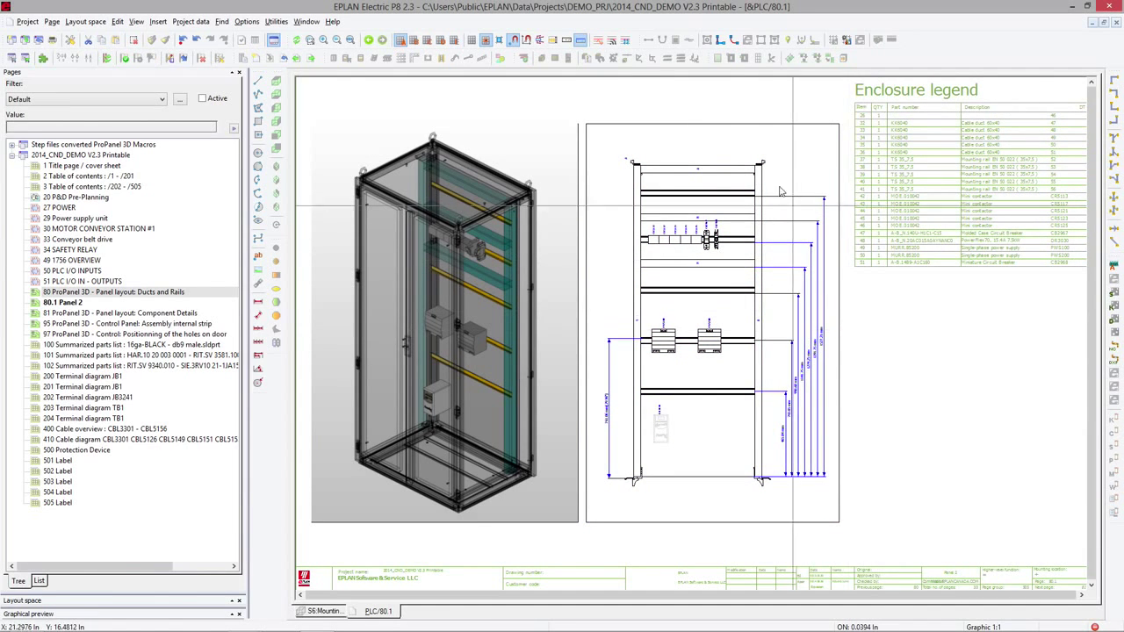
{"action": "left_click", "coordinate": [728, 123]}
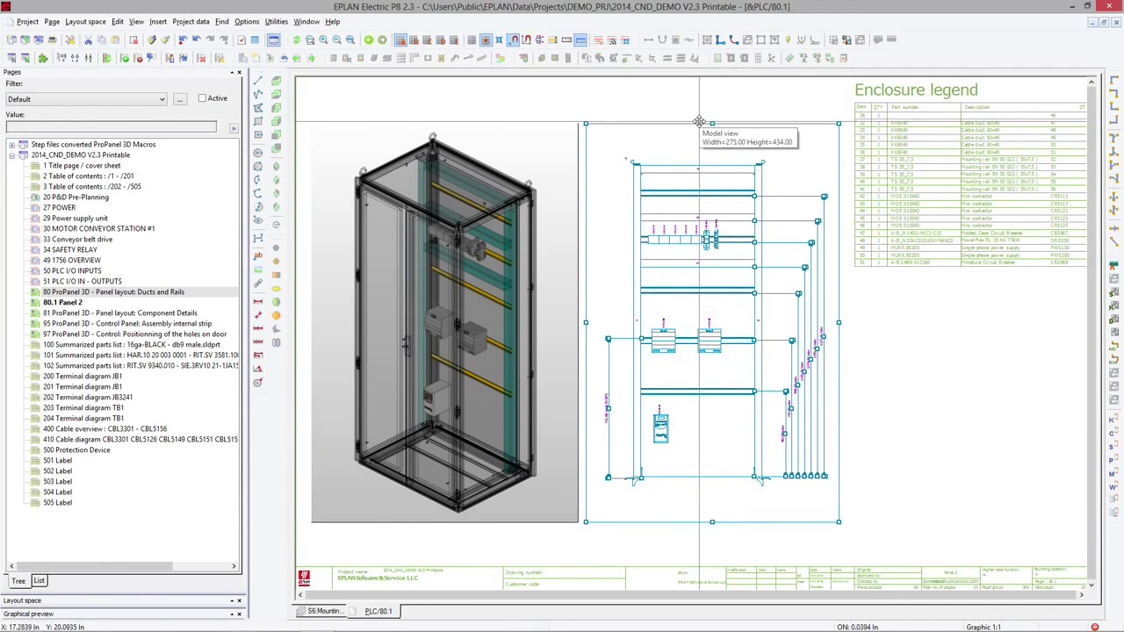
Check the front panel view's properties unchanged, then switch to the web browser
{"action": "double_click", "coordinate": [698, 122]}
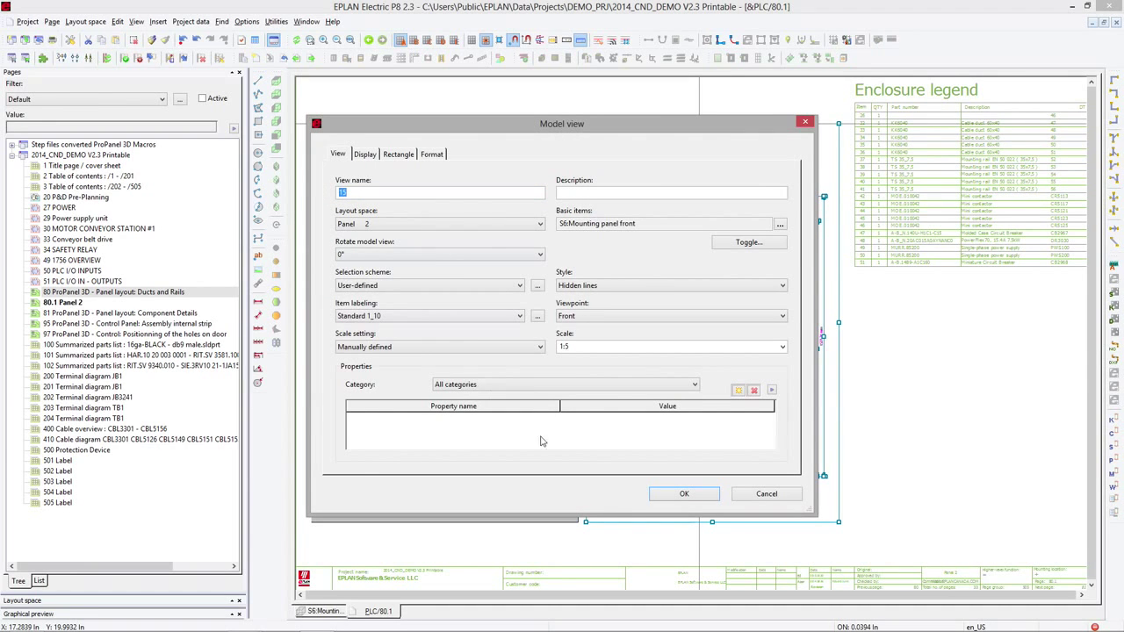
{"action": "left_click", "coordinate": [682, 494]}
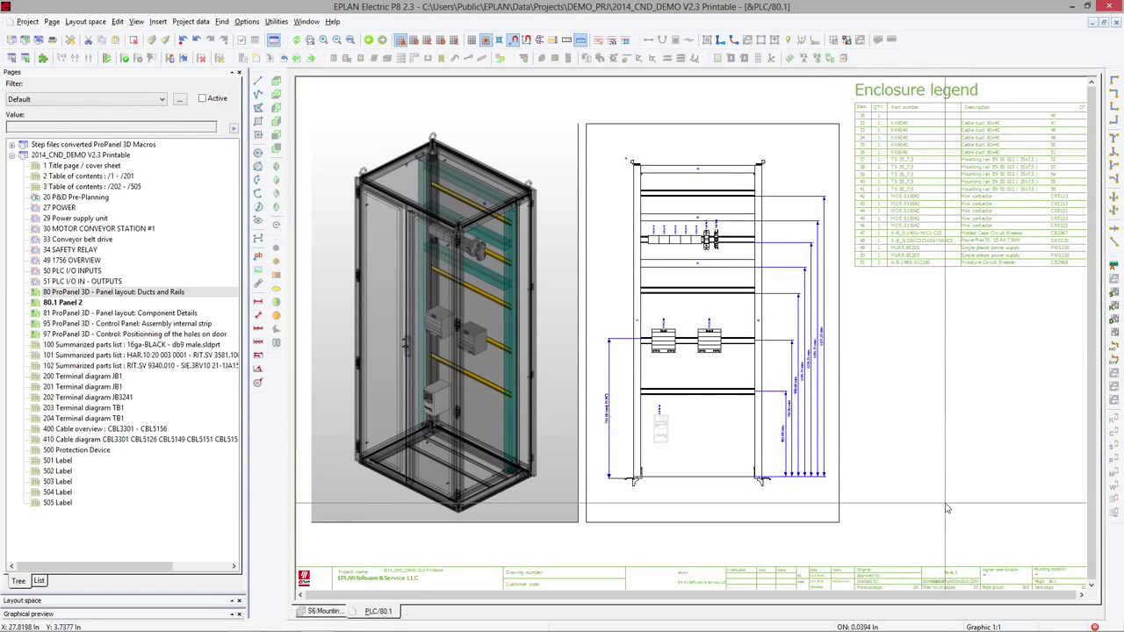
{"action": "key", "text": "super+Tab"}
{"action": "key", "text": "super+Tab"}
{"action": "key", "text": "super+Tab"}
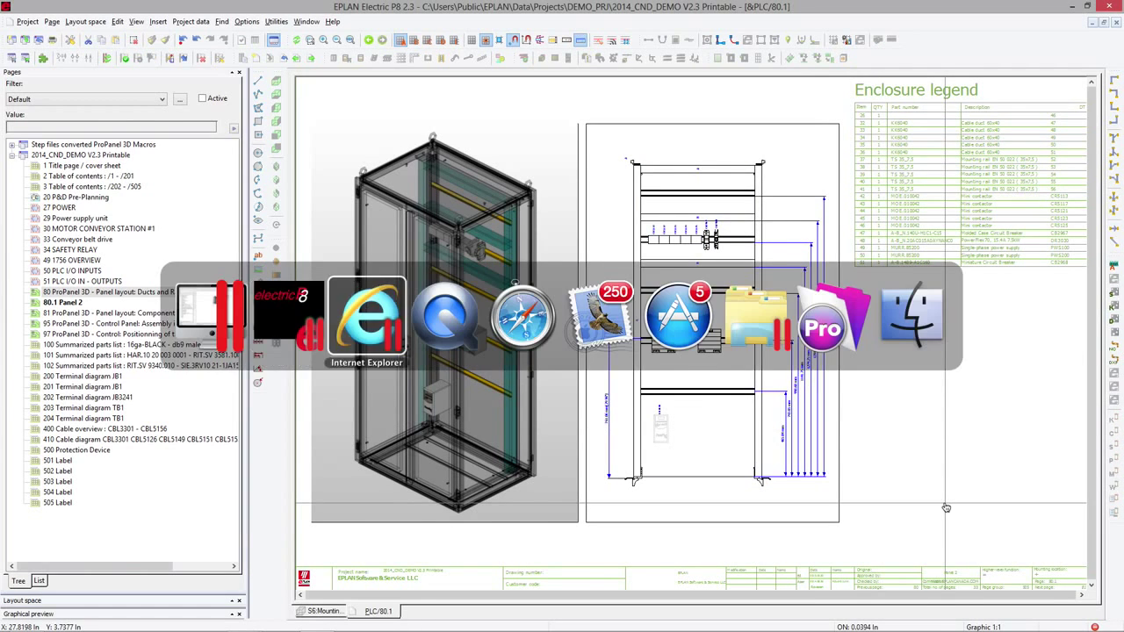